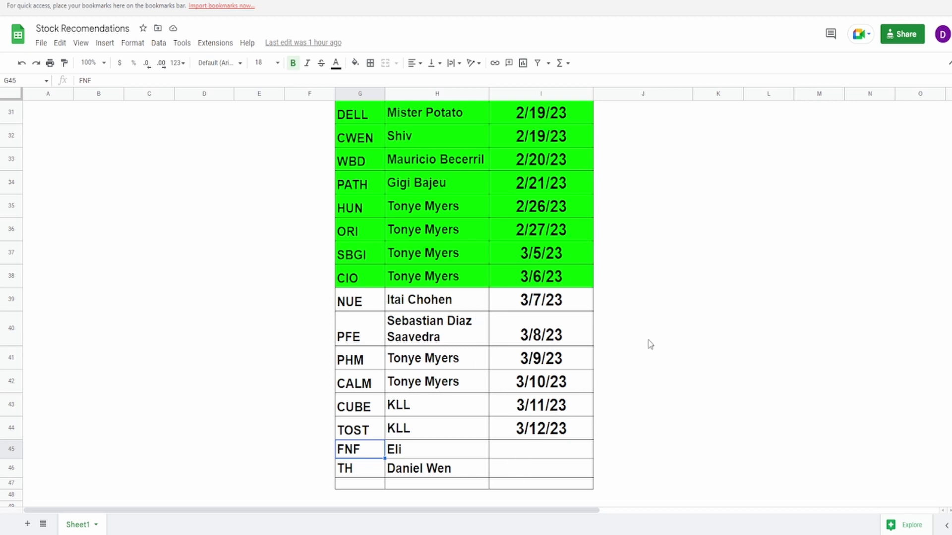
Step: Switch to the Seeking Alpha page, read Nucor's company profile, and view its price chart for the YTD and 5Y periods
key(ctrl+Tab)
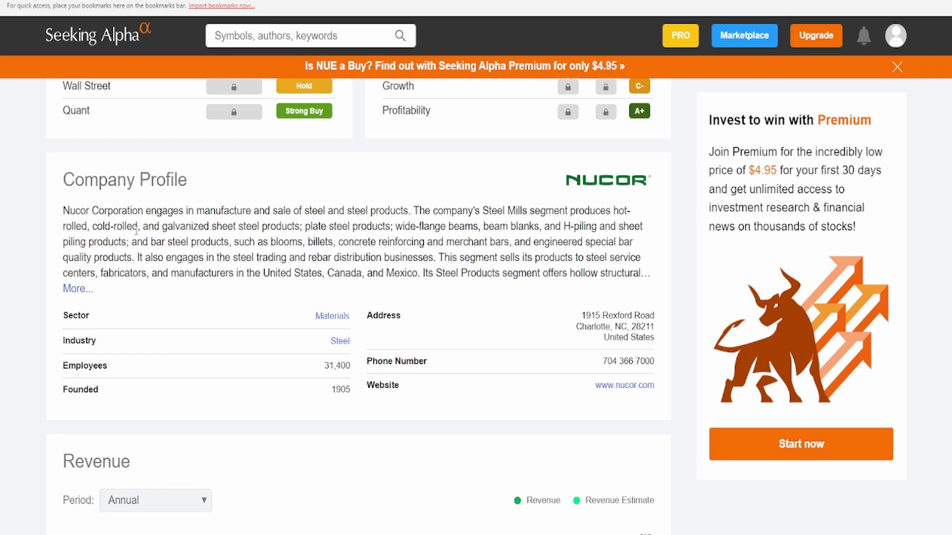
drag(260, 210, 292, 211)
click(97, 210)
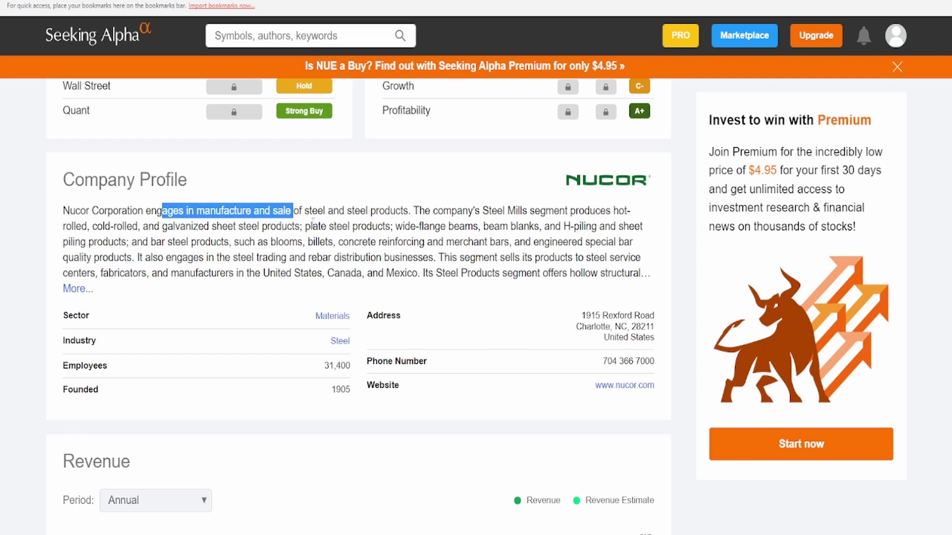
click(313, 221)
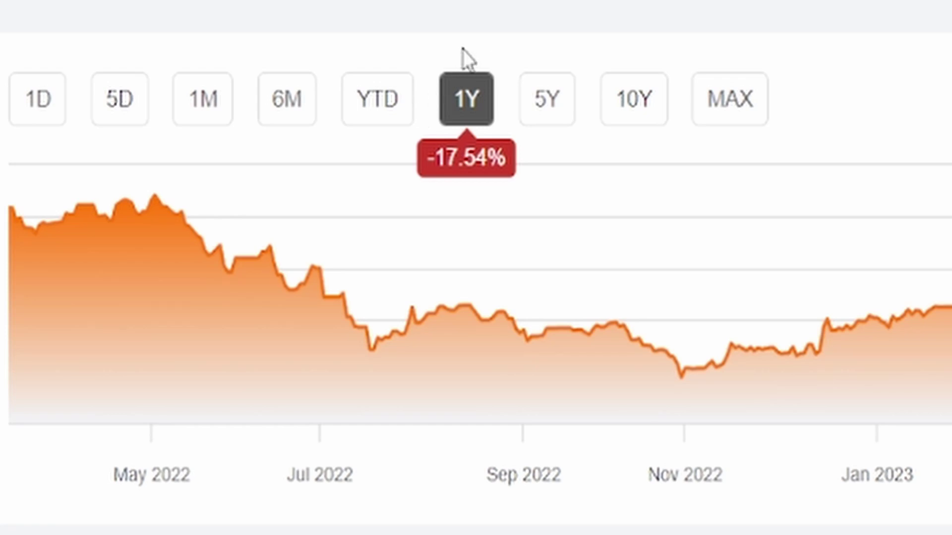
click(391, 92)
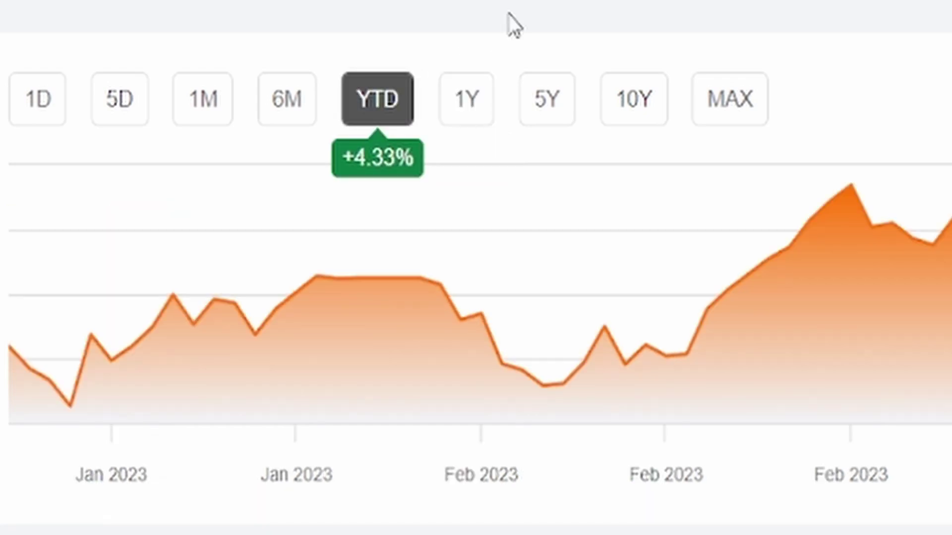
click(565, 105)
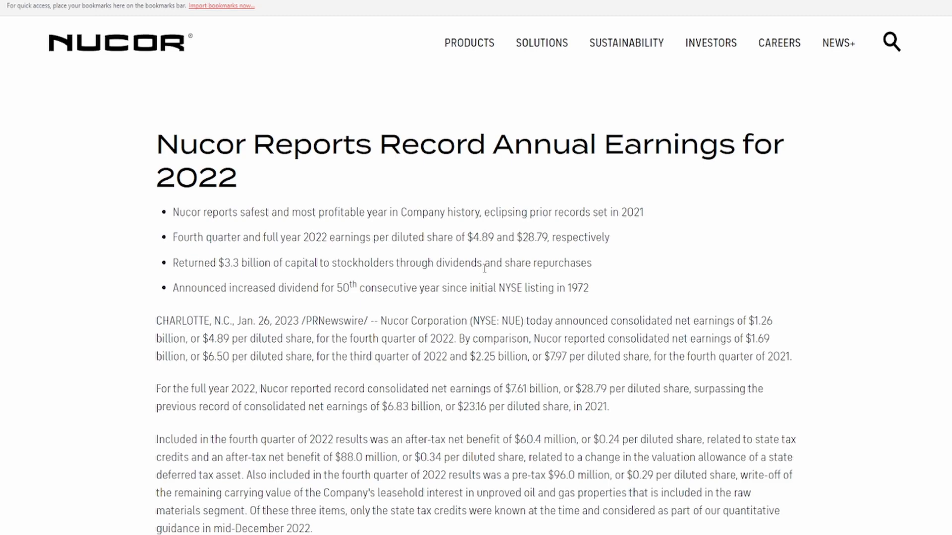
Step: Skim Nucor's 2022 annual earnings release and highlight its headline bullet about the safest and most profitable year
scroll(424, 387, down, 10)
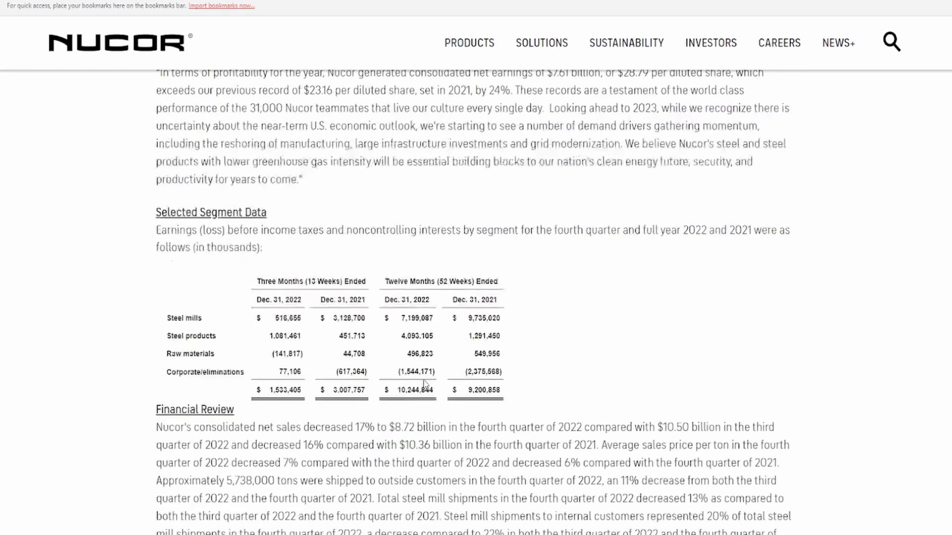
scroll(419, 387, up, 10)
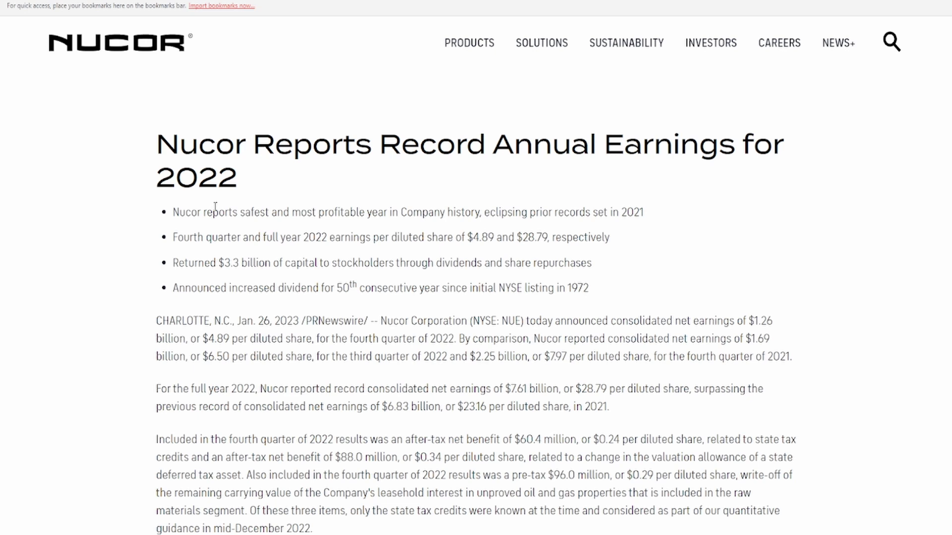
drag(241, 213, 490, 213)
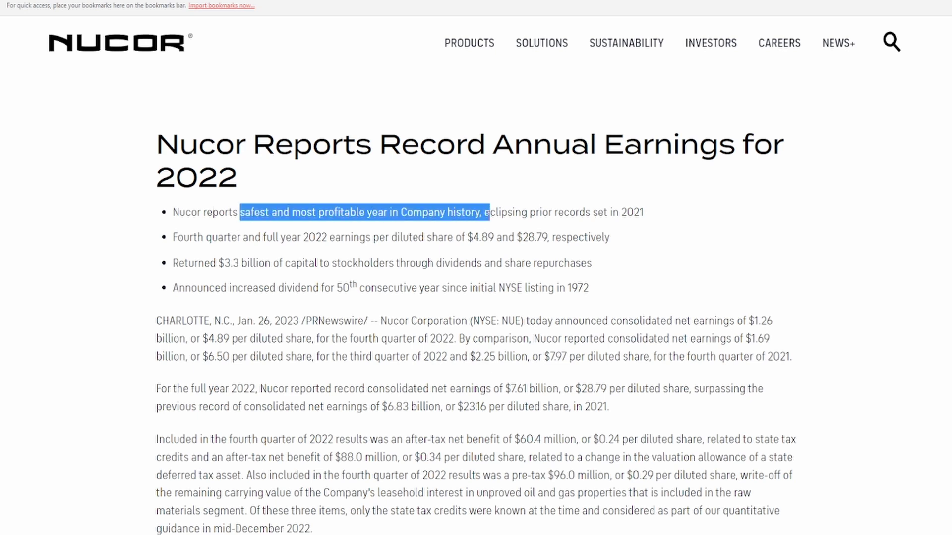
click(490, 218)
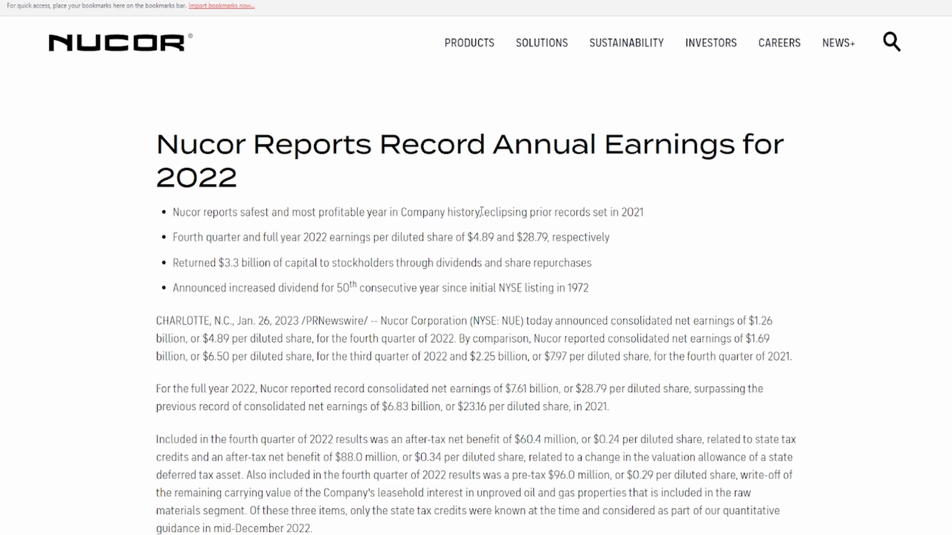
drag(483, 212, 610, 214)
click(611, 213)
Step: Read the remaining headline bullets, highlighting the phrases on earnings per diluted share, capital returned to stockholders and the increased dividend
drag(190, 238, 350, 242)
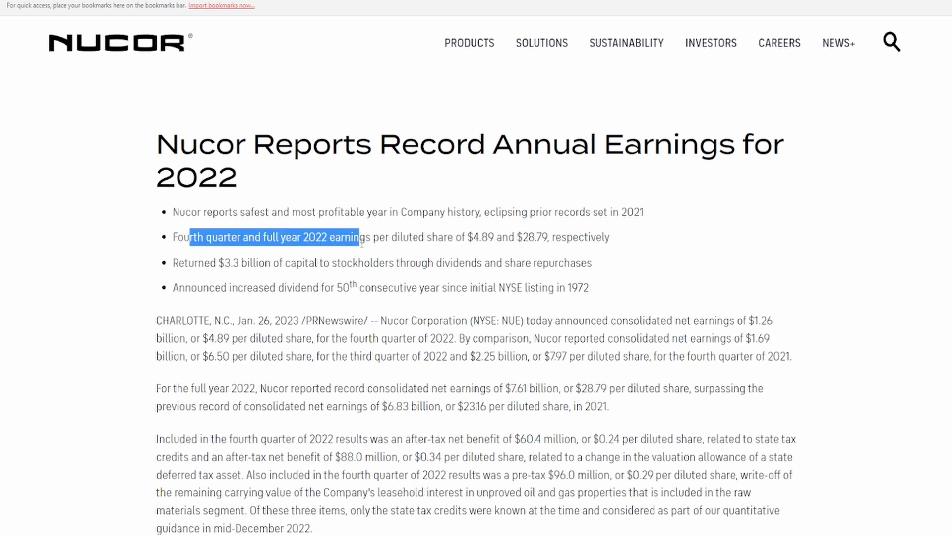
click(444, 239)
drag(472, 241, 576, 242)
click(505, 241)
click(578, 242)
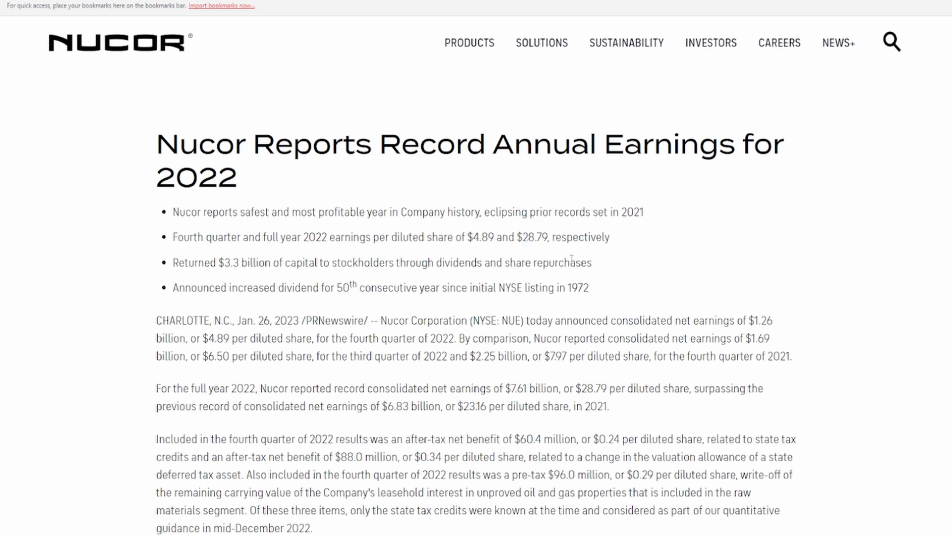
drag(216, 257, 336, 257)
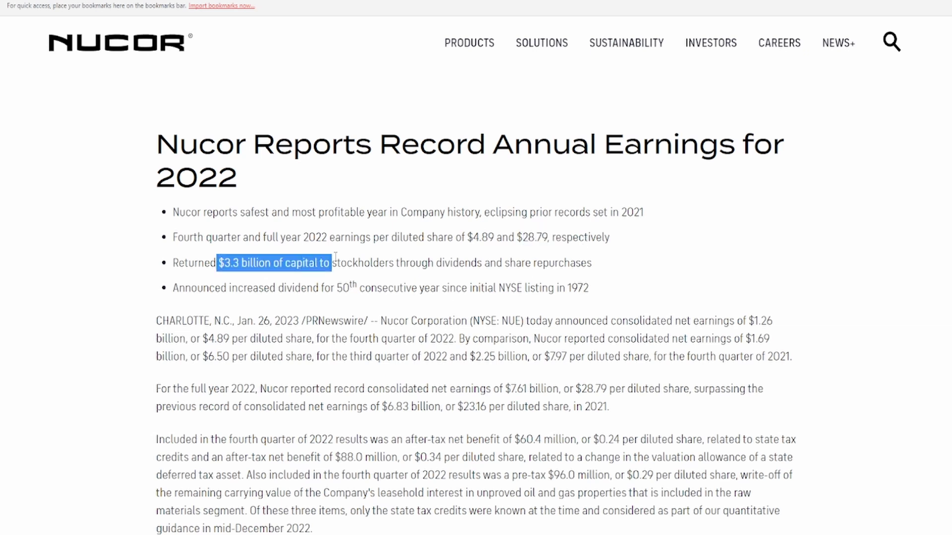
click(336, 257)
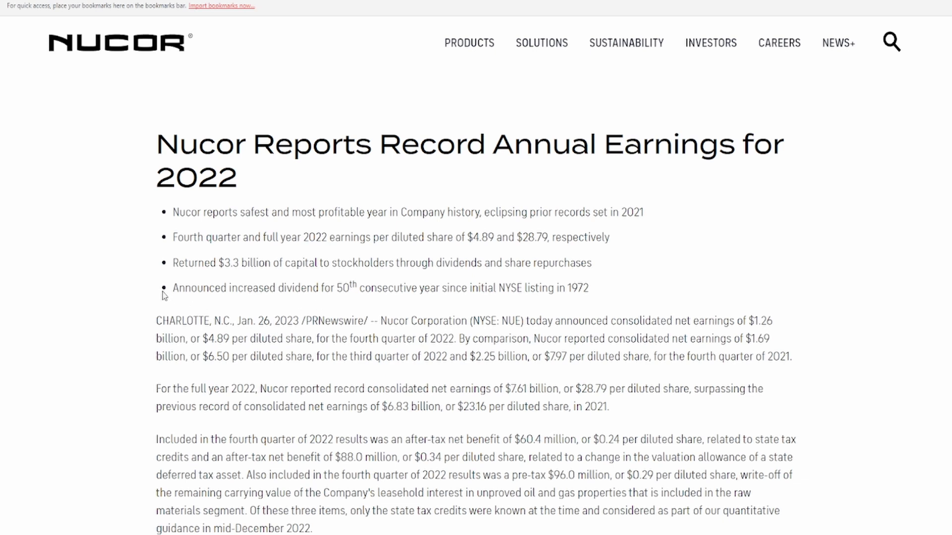
drag(189, 287, 313, 285)
click(314, 282)
Step: Examine the opening paragraphs comparing quarterly and full-year consolidated net earnings, highlighting the 2022 and 2021 figures
scroll(443, 215, down, 2)
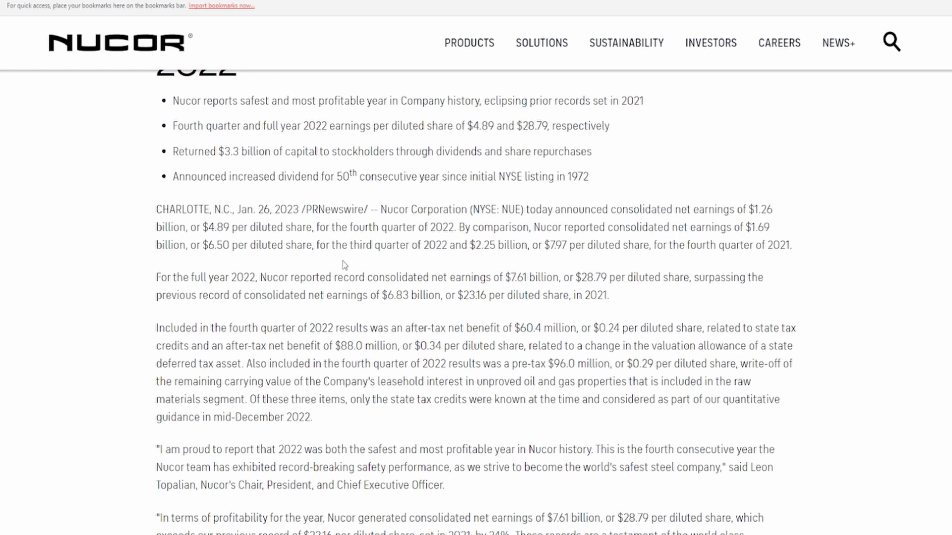
drag(319, 246, 547, 248)
click(547, 248)
drag(667, 247, 766, 246)
click(777, 247)
drag(368, 276, 605, 279)
click(617, 279)
drag(231, 296, 417, 296)
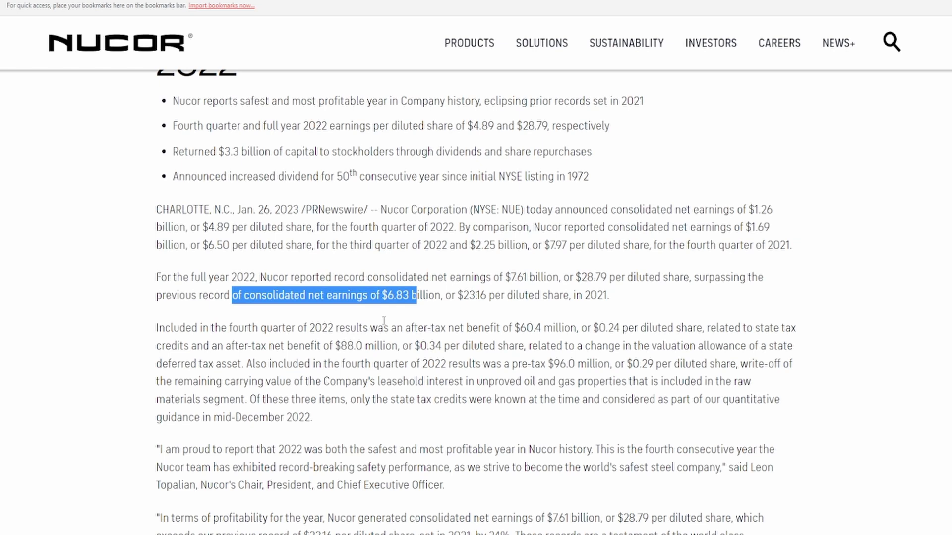
Step: Read the chief executive's statement on the safest and most profitable year, highlighting the passages on profitability and safety performance
scroll(385, 321, down, 4)
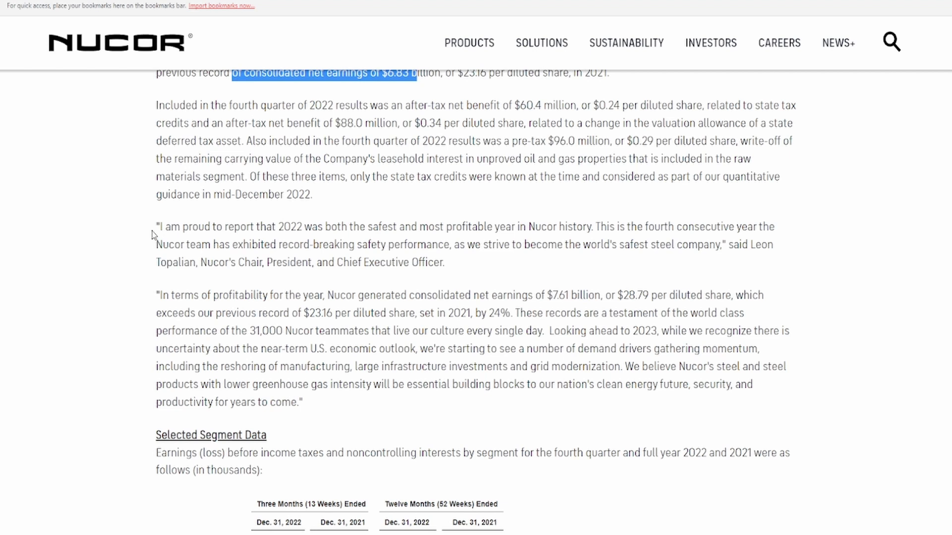
drag(154, 230, 308, 238)
click(348, 227)
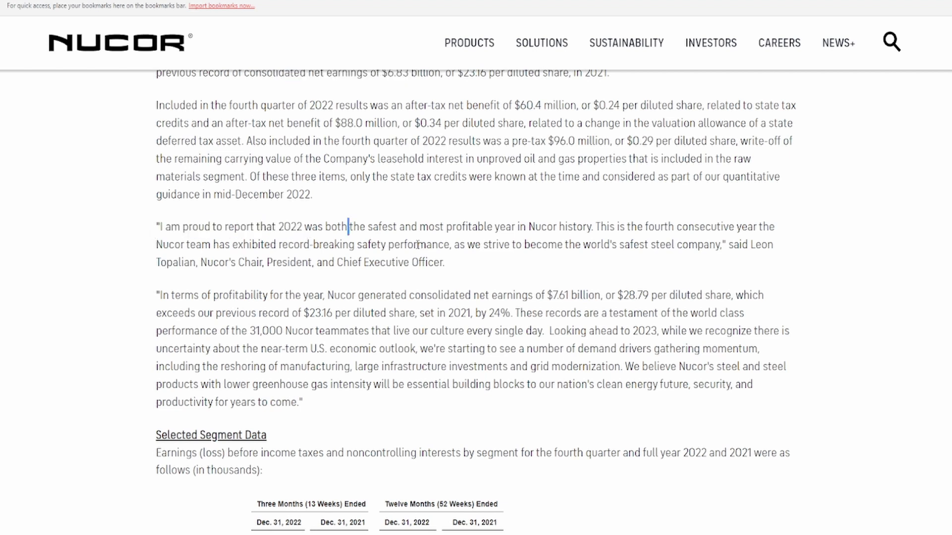
drag(426, 227, 607, 226)
click(613, 225)
drag(174, 244, 530, 244)
click(423, 242)
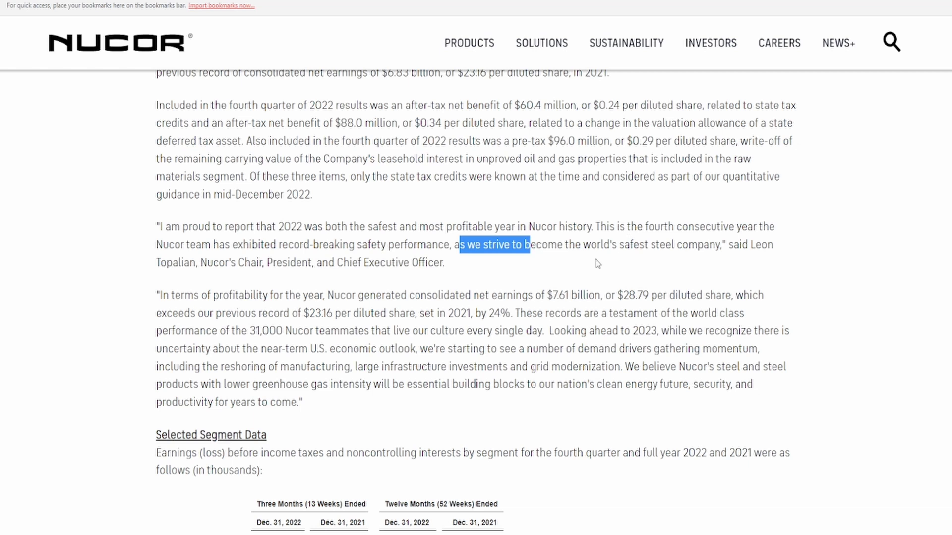
click(574, 274)
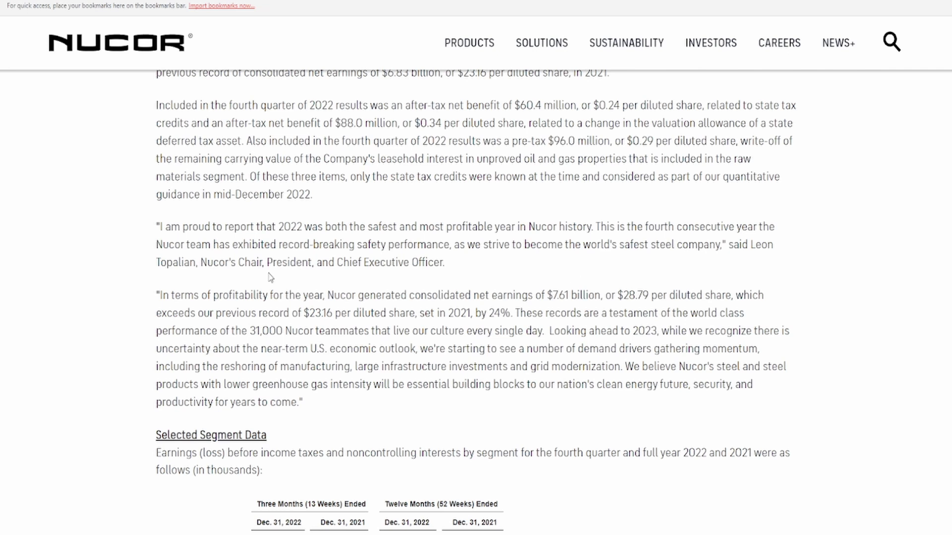
Step: Read the profitability quote, highlighting the consolidated net earnings and the percentage by which the 2021 per-share record was exceeded
drag(157, 296, 265, 296)
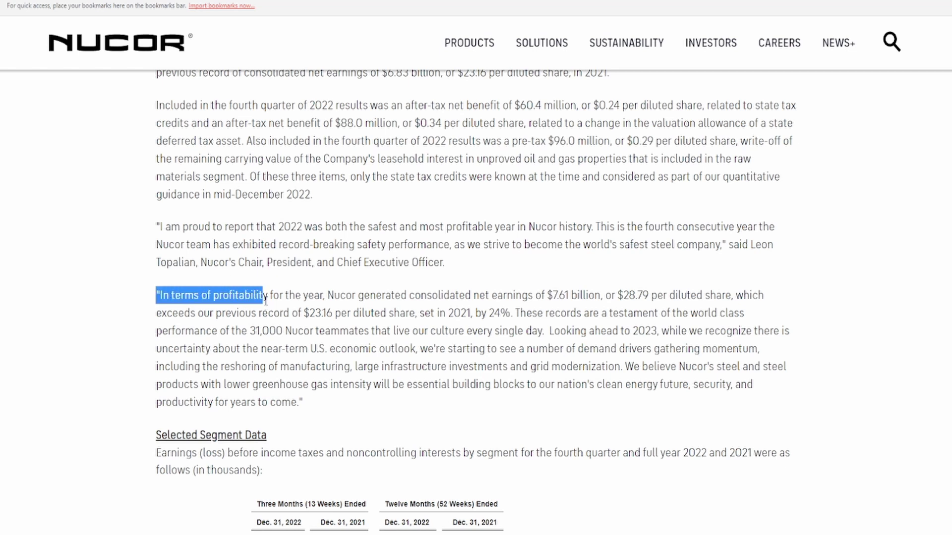
click(264, 310)
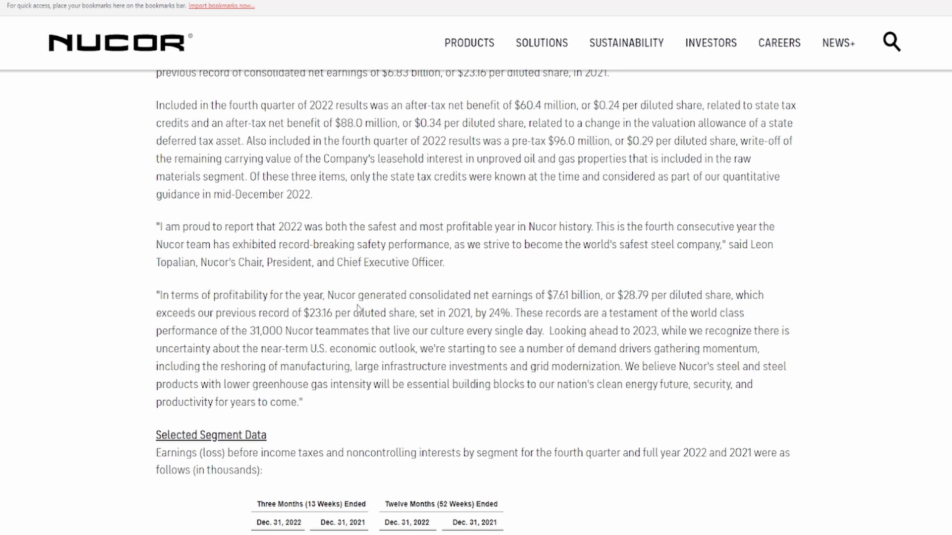
drag(357, 299, 577, 304)
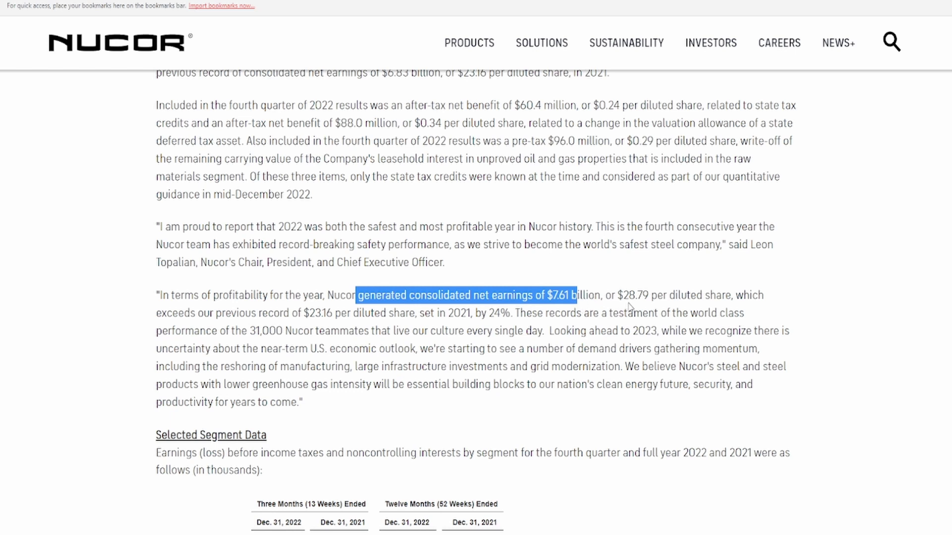
drag(235, 316, 270, 314)
click(307, 309)
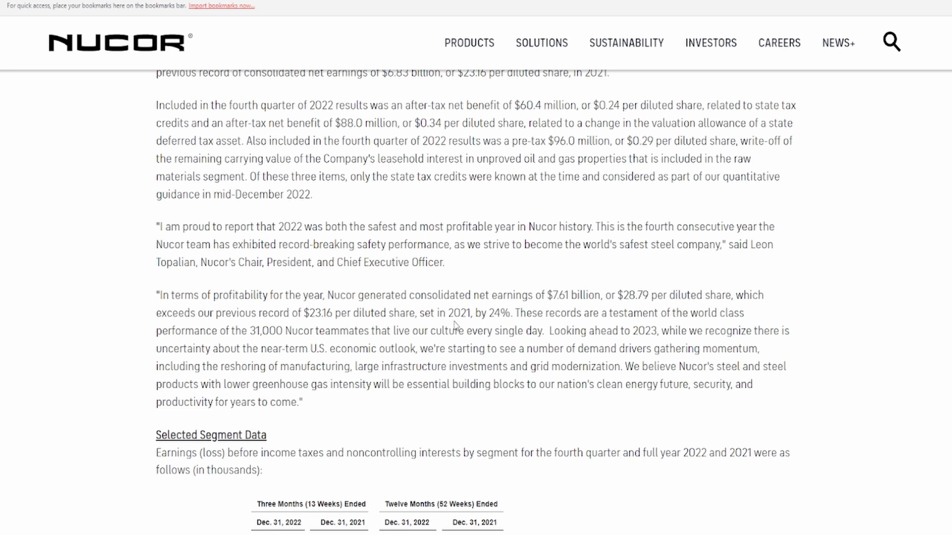
drag(473, 313, 500, 314)
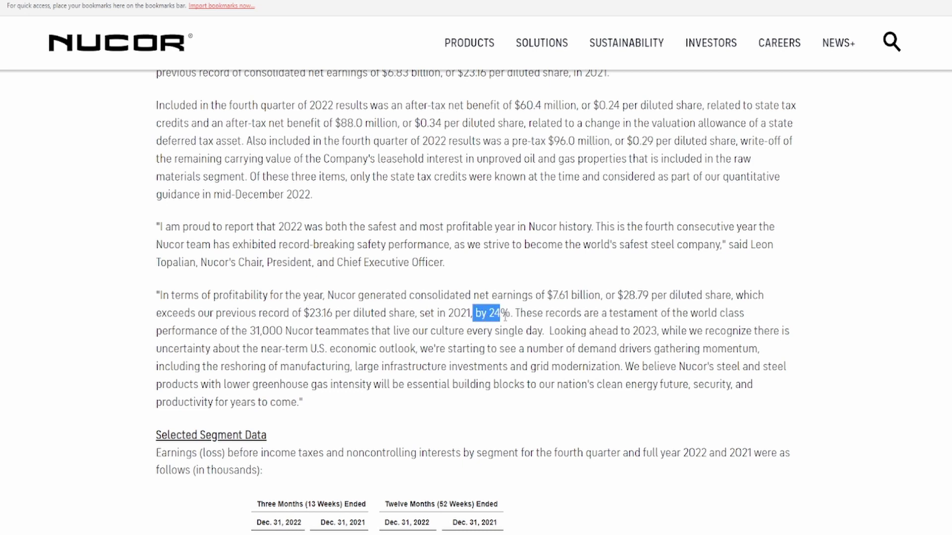
click(505, 317)
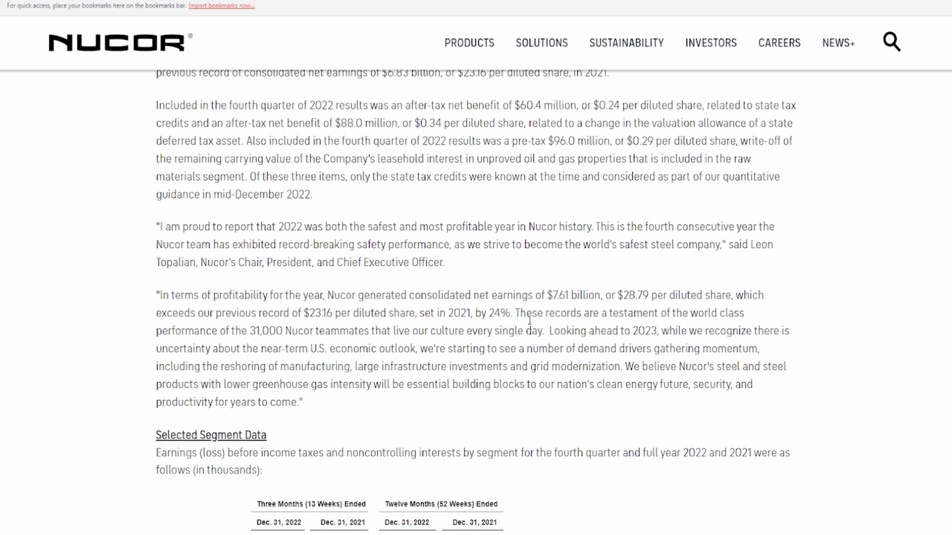
drag(552, 312, 658, 319)
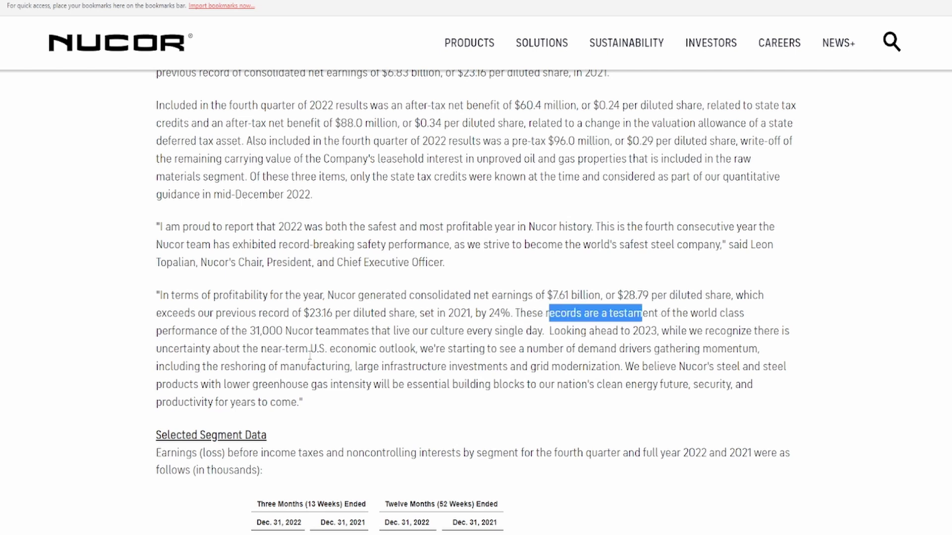
click(196, 331)
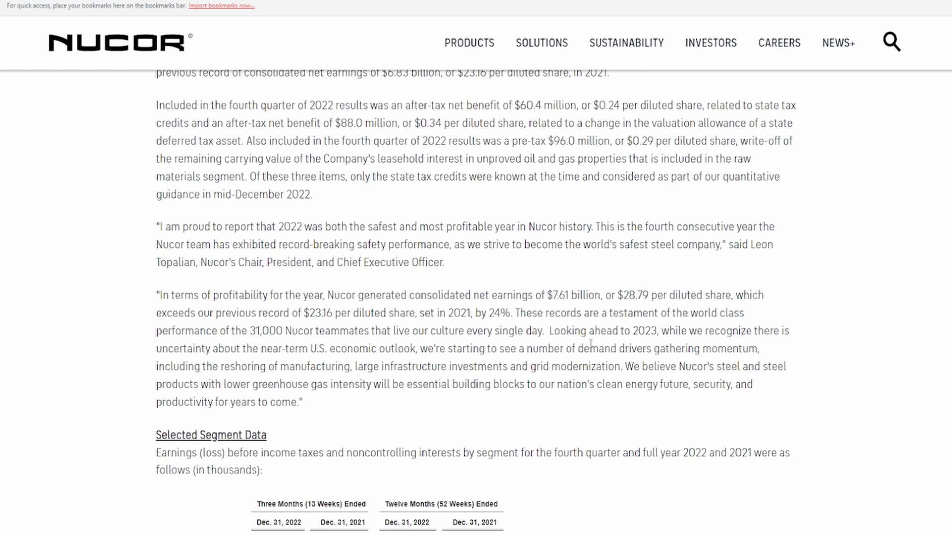
Step: Examine the 2023 outlook in the same quote, highlighting the near-term uncertainty, demand drivers and reshoring of manufacturing
drag(193, 350, 419, 351)
click(439, 351)
drag(557, 356, 631, 353)
click(631, 353)
drag(194, 367, 321, 368)
click(321, 368)
Step: Compare the fourth-quarter 2022 and 2021 earnings of the steel mills and steel products segments in the Selected Segment Data table
scroll(378, 402, down, 5)
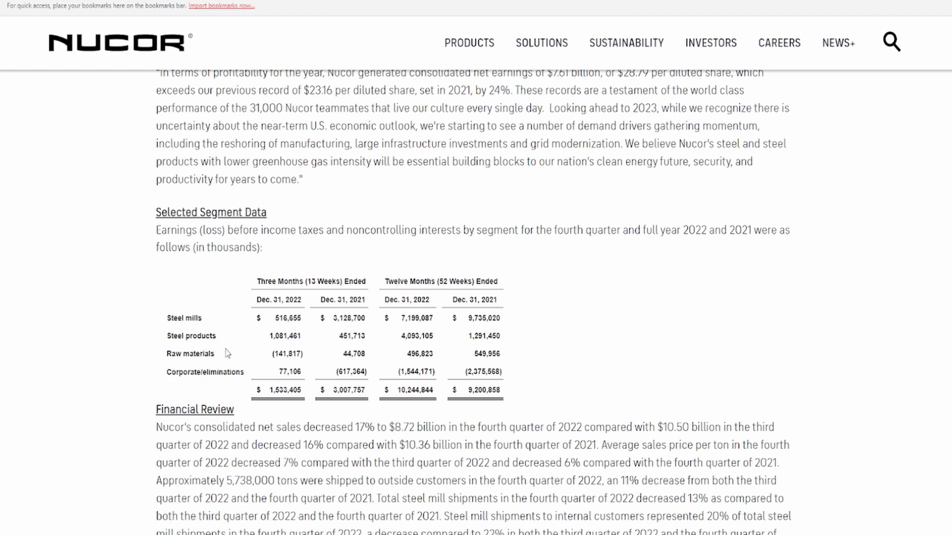
scroll(227, 352, up, 5)
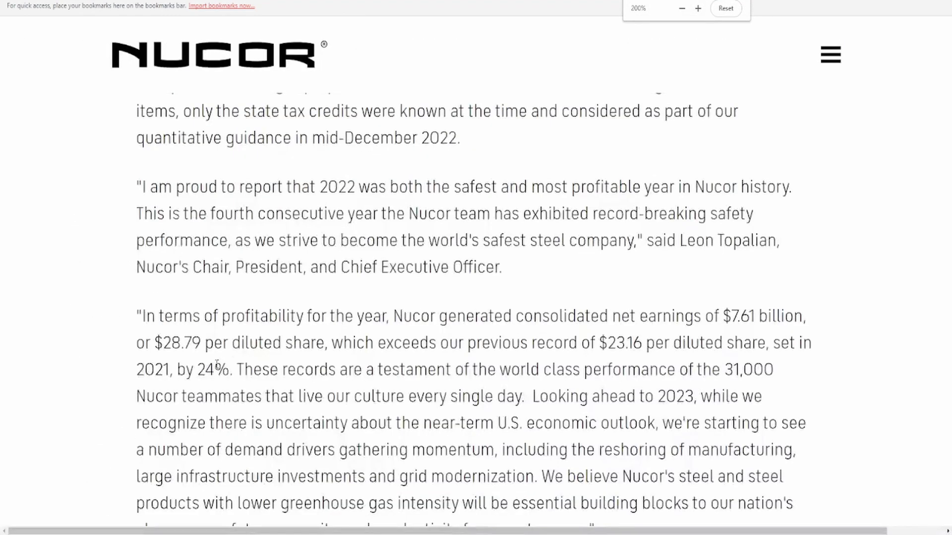
scroll(216, 365, down, 4)
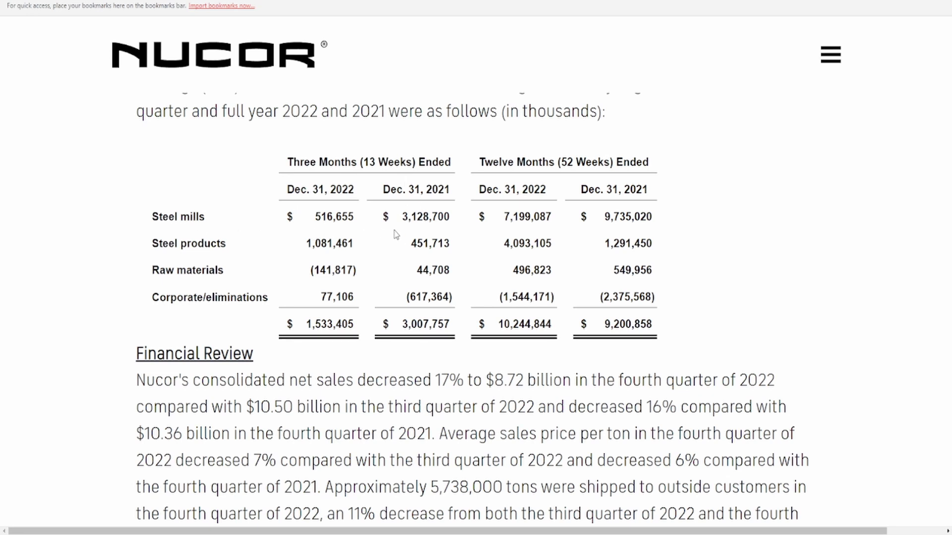
drag(402, 219, 455, 224)
click(441, 234)
drag(315, 217, 362, 229)
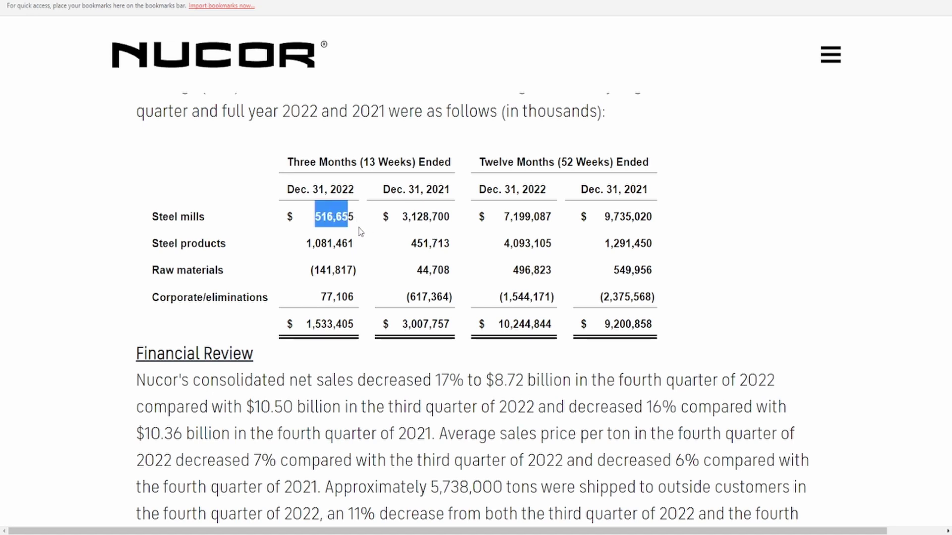
double_click(426, 243)
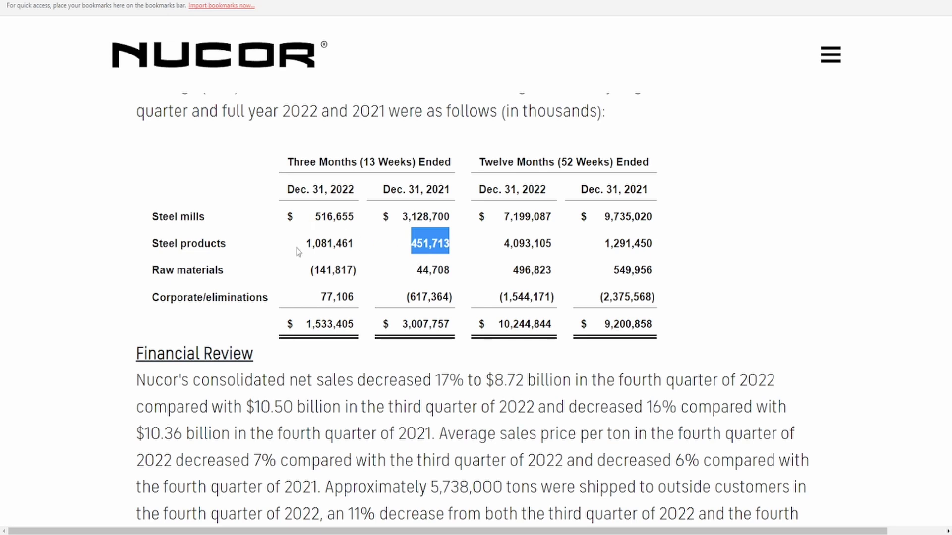
drag(298, 249, 323, 244)
click(370, 251)
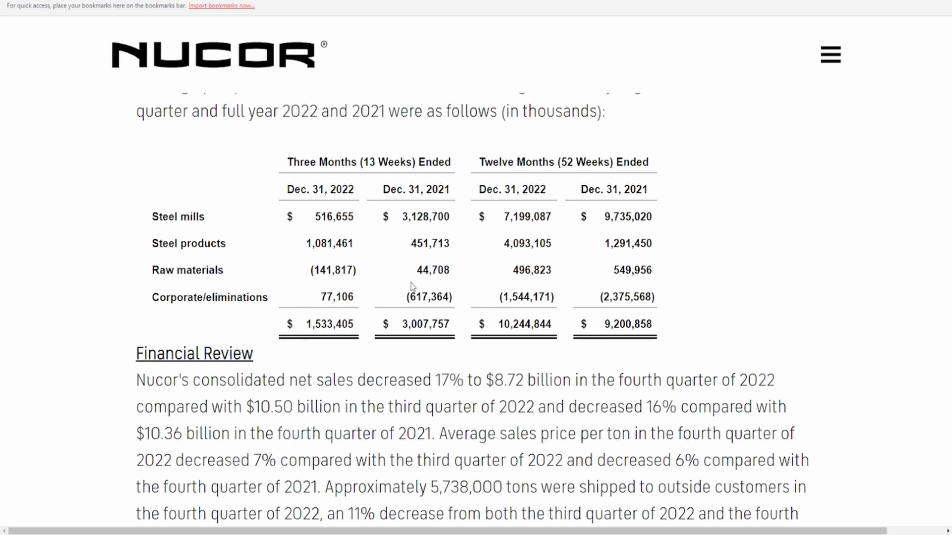
Step: Compare the fourth-quarter 2022 and 2021 figures for raw materials and corporate/eliminations in the segment table
drag(415, 271, 459, 272)
click(429, 292)
drag(311, 265, 378, 268)
click(372, 271)
drag(224, 295, 276, 296)
drag(407, 297, 451, 297)
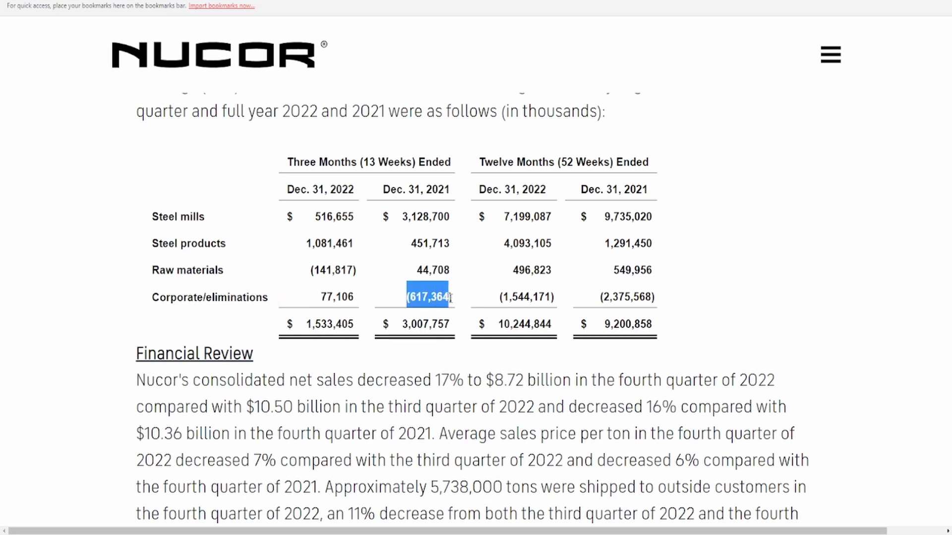
drag(305, 298, 356, 302)
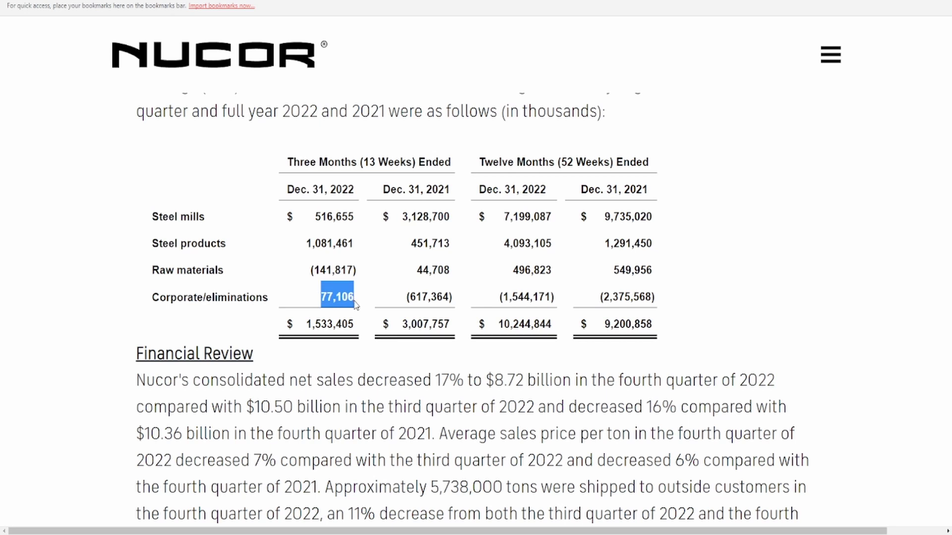
Step: Compare the 2022 and 2021 total earnings for the fourth quarter and the full year in the segment table
click(389, 340)
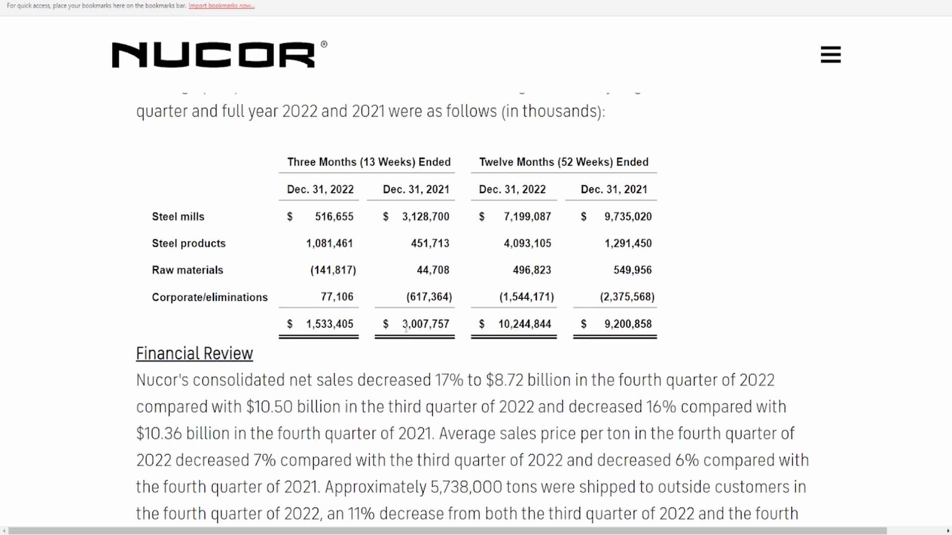
drag(403, 326, 462, 321)
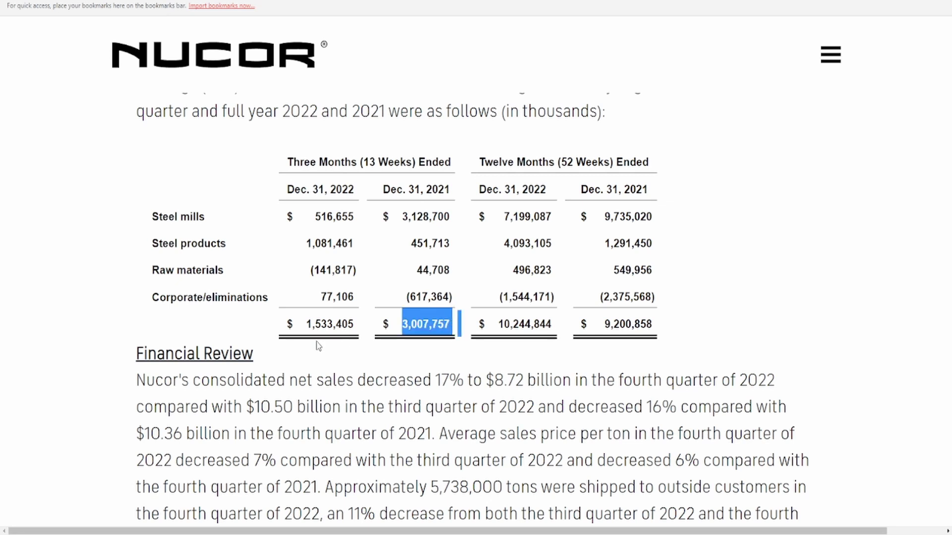
drag(305, 325, 368, 329)
click(349, 326)
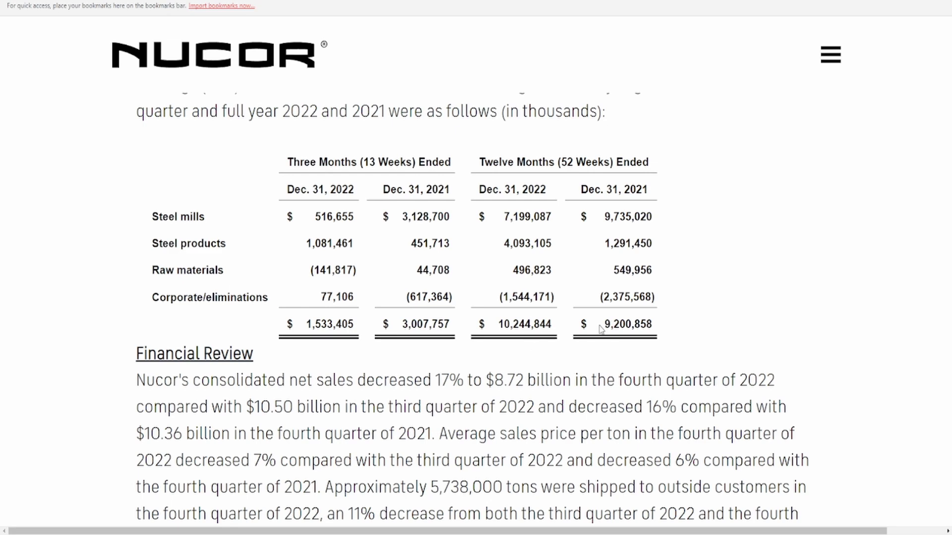
drag(600, 328, 645, 327)
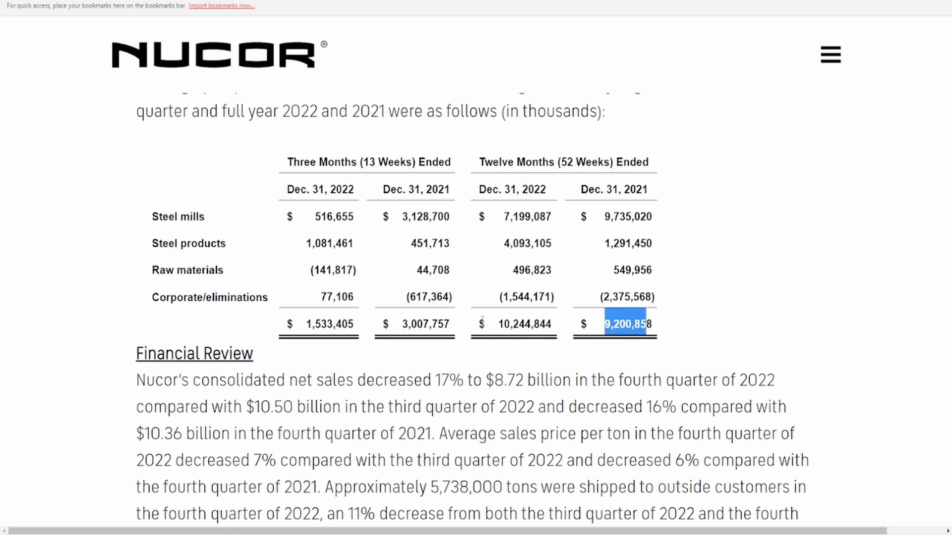
drag(483, 321, 571, 328)
click(570, 328)
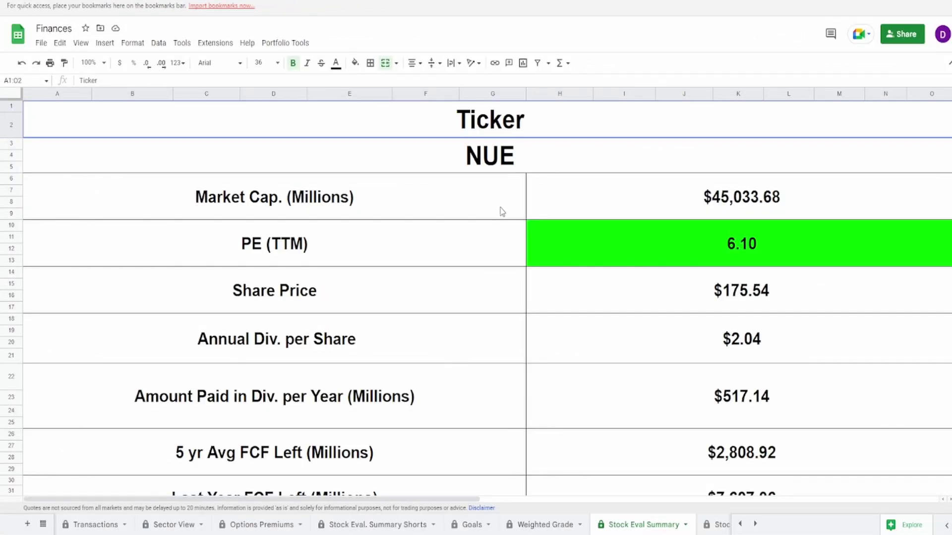
Step: Review the NUE ticker, market cap, trailing PE and share price in the Stock Eval Summary sheet of the Finances spreadsheet
click(513, 167)
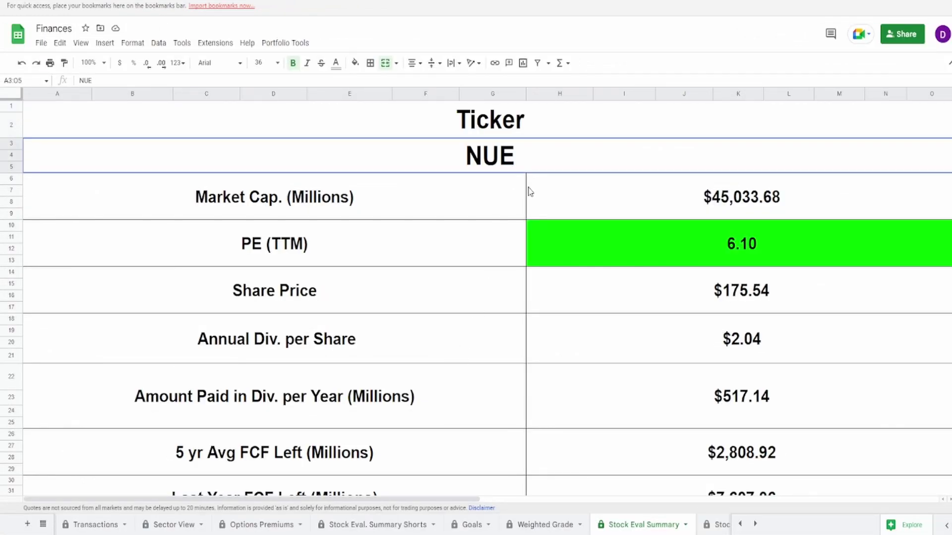
click(588, 201)
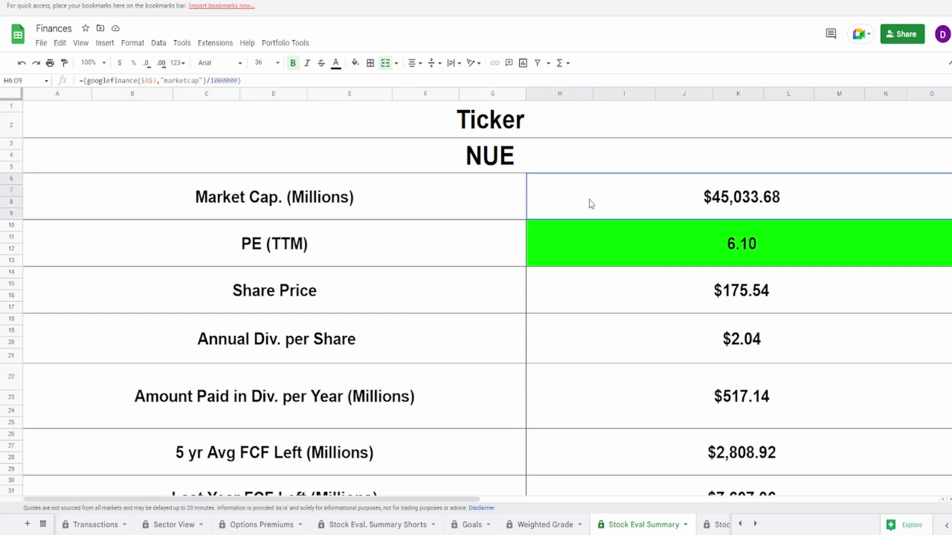
click(619, 252)
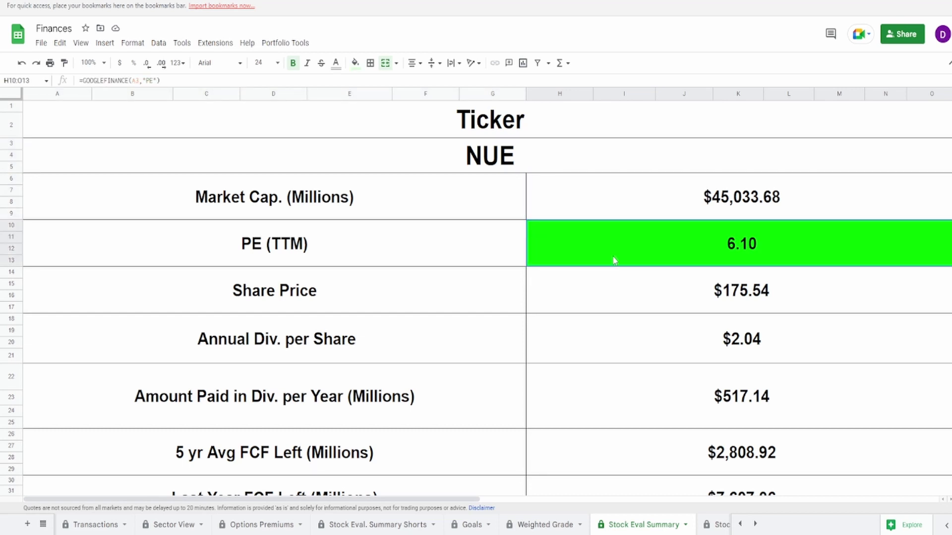
click(609, 296)
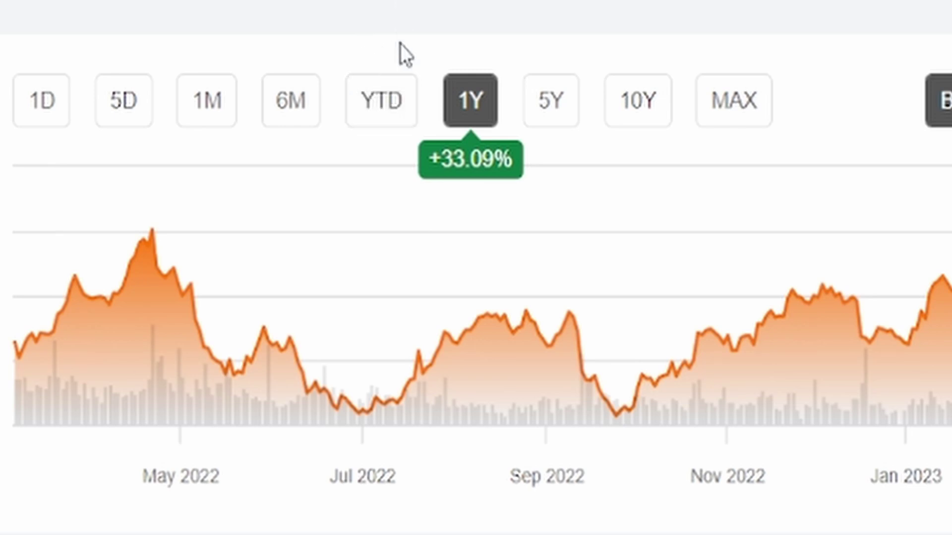
Step: Show Nucor's year-to-date price chart on Seeking Alpha and examine its starting point, the 52-week low and the day range
click(389, 102)
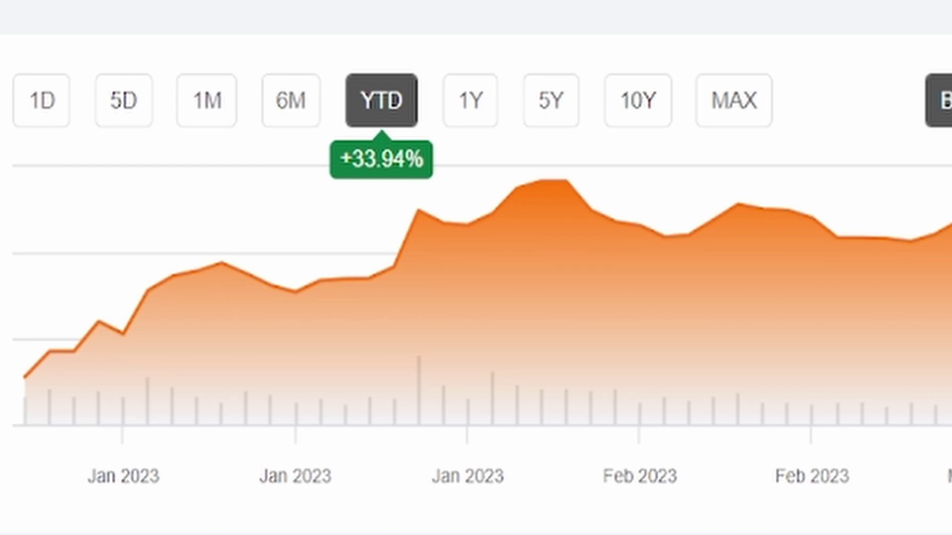
mouse_move(26, 332)
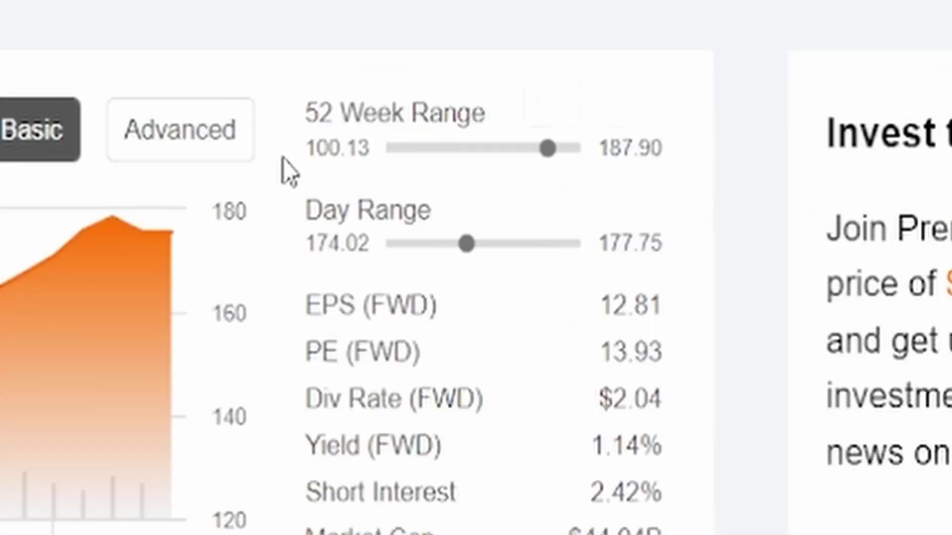
drag(299, 148, 363, 145)
click(372, 202)
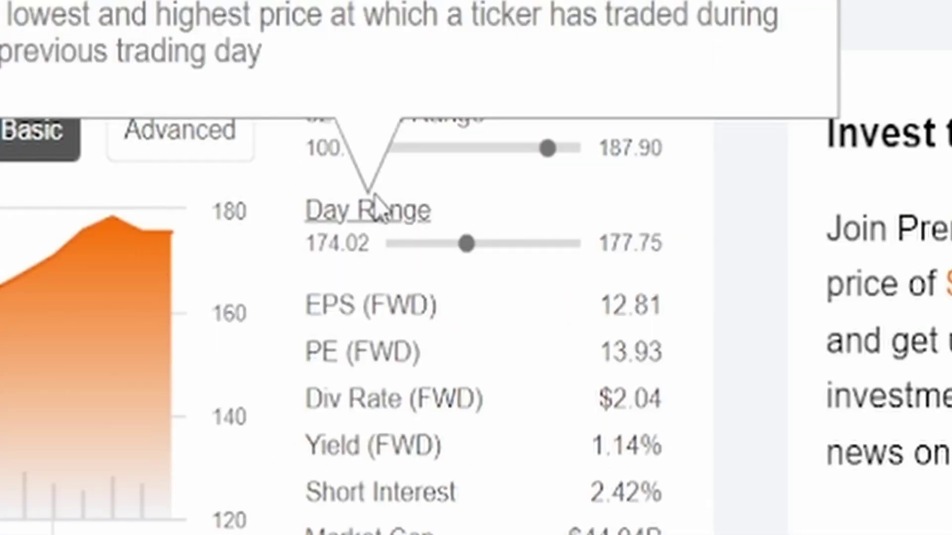
click(410, 218)
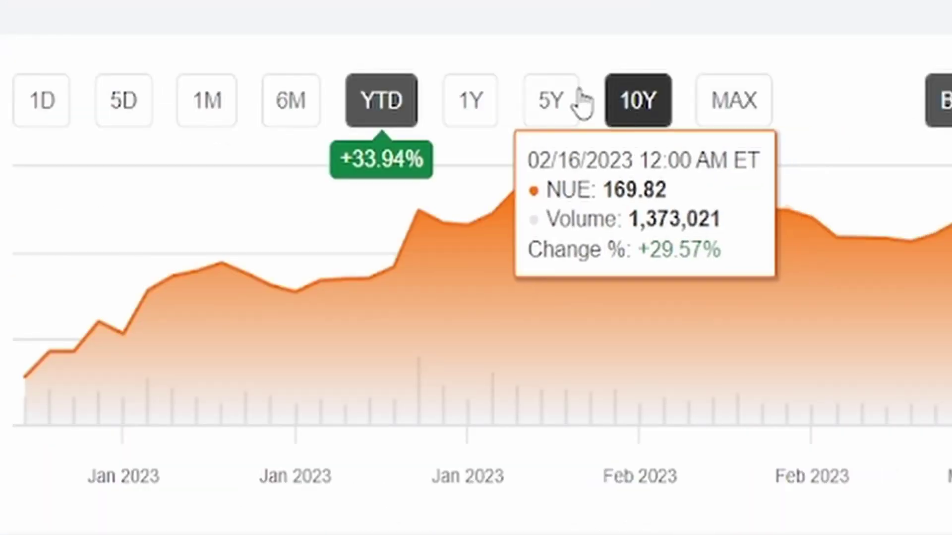
Step: Show the one-year price chart and check the high end of the 52-week range
click(469, 101)
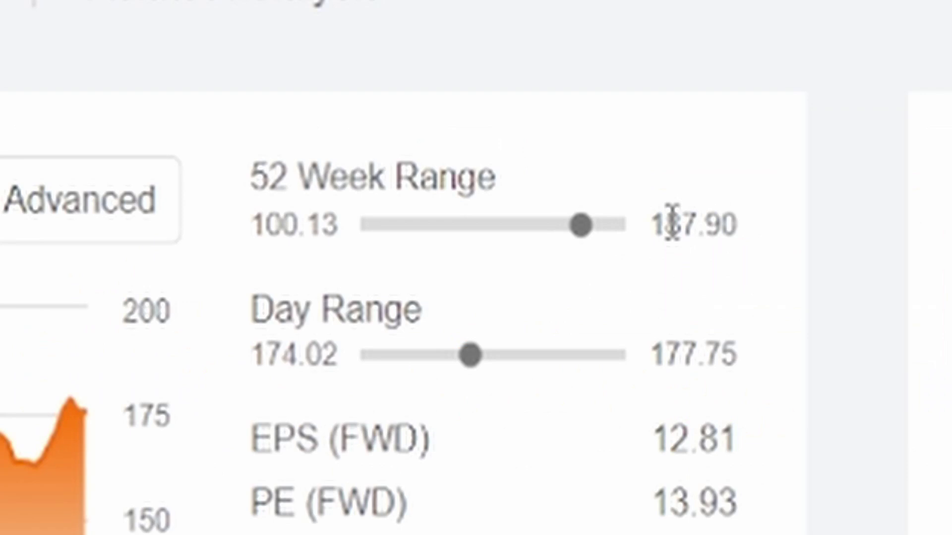
drag(666, 226, 726, 240)
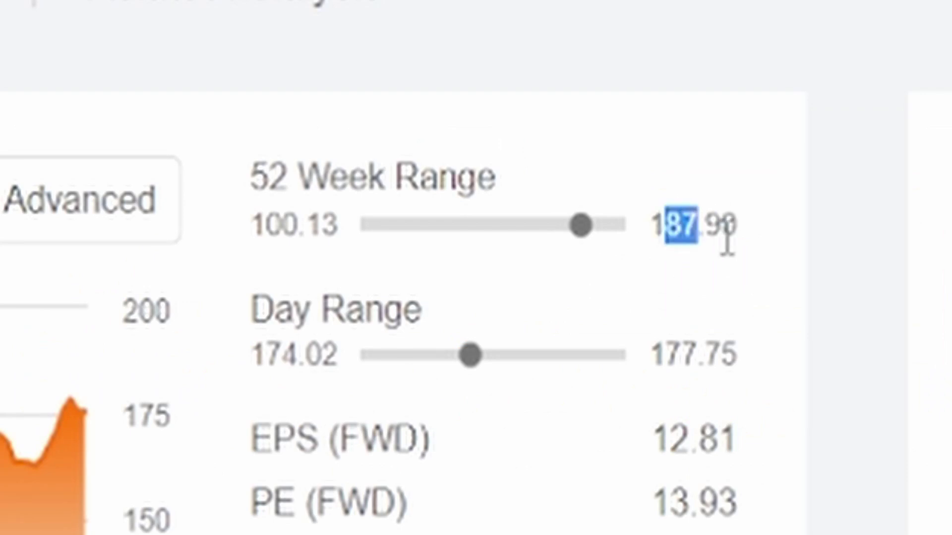
click(727, 237)
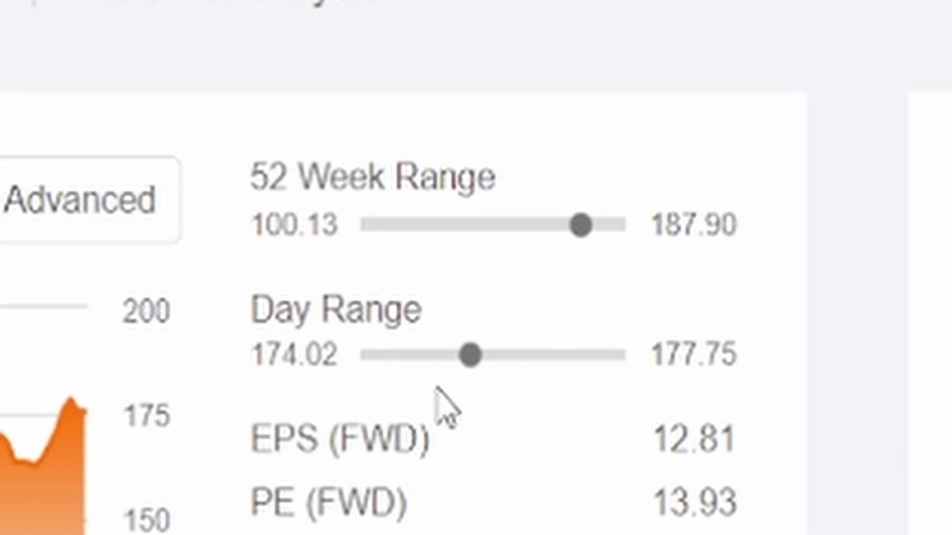
mouse_move(451, 328)
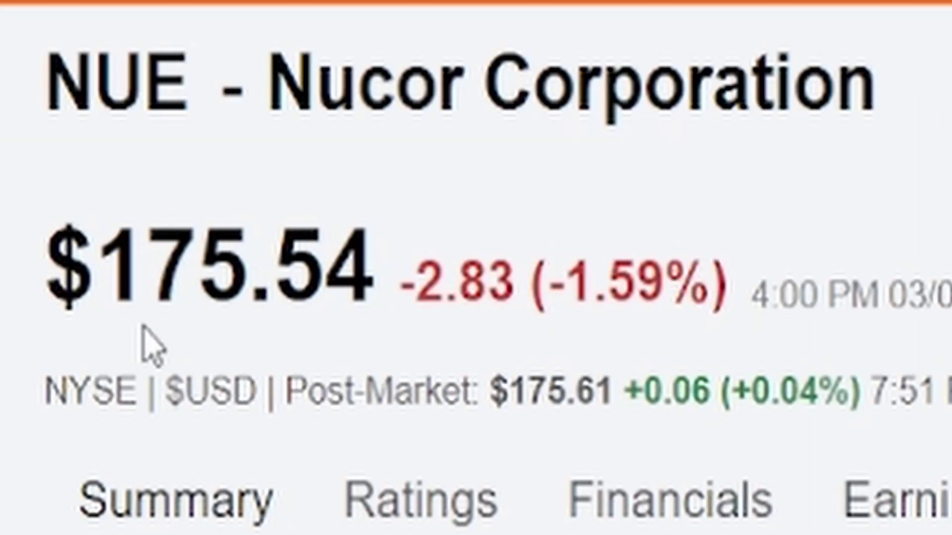
Step: Check Nucor's current share price and its daily percentage change in the quote header
drag(207, 283, 748, 340)
click(748, 340)
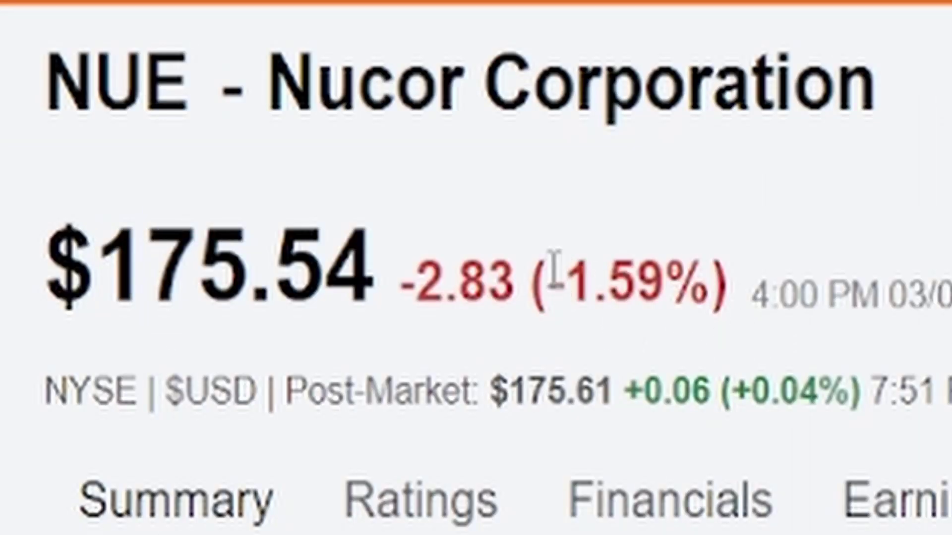
drag(555, 271, 704, 367)
click(647, 277)
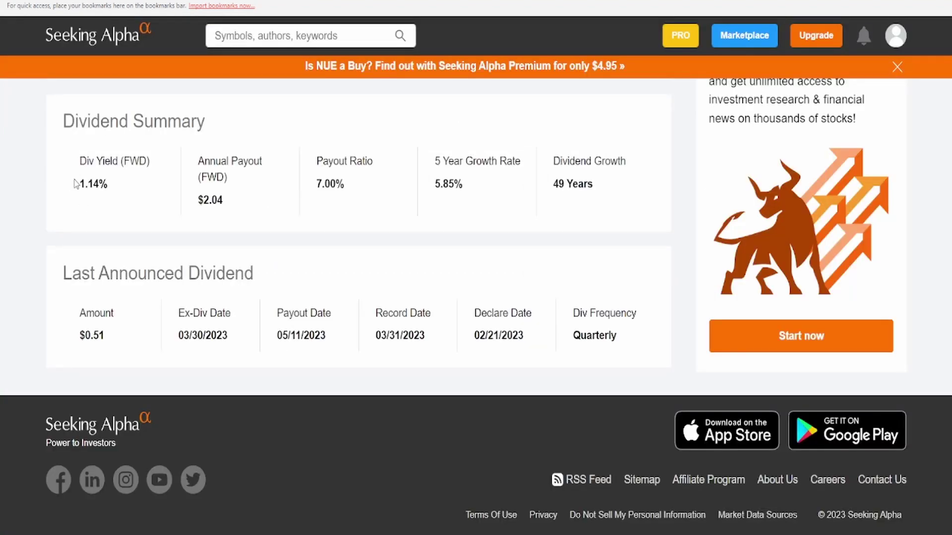
Step: Examine the forward dividend yield and the years of dividend growth in the Dividend Summary
drag(76, 184, 141, 198)
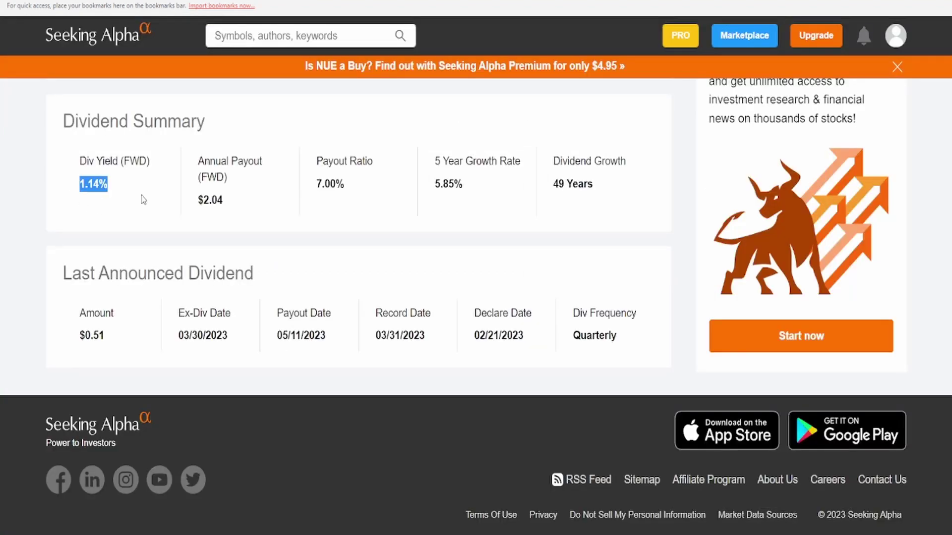
click(143, 199)
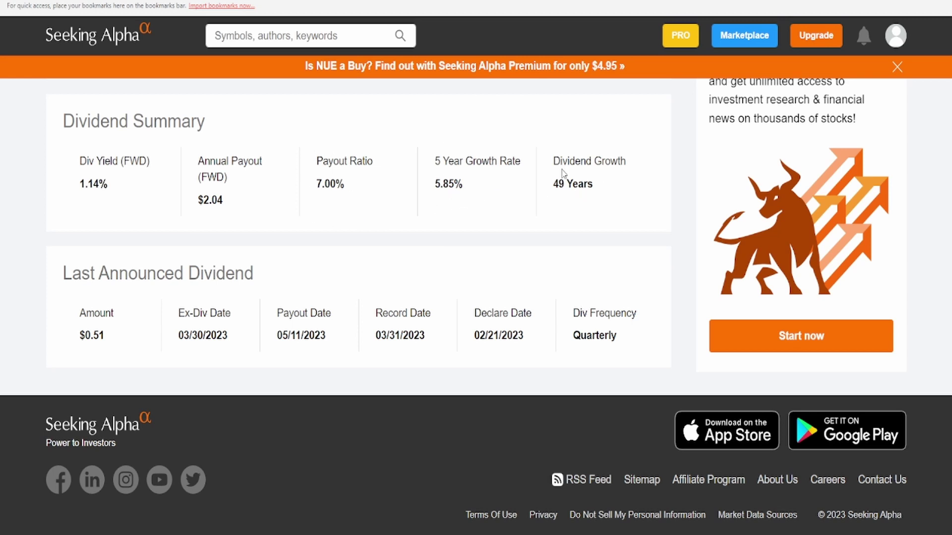
drag(551, 160, 642, 181)
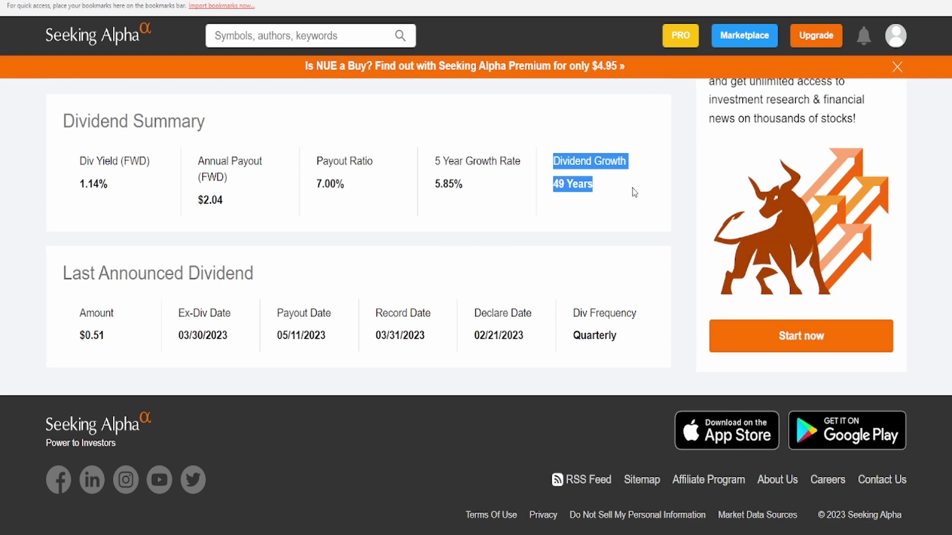
click(580, 185)
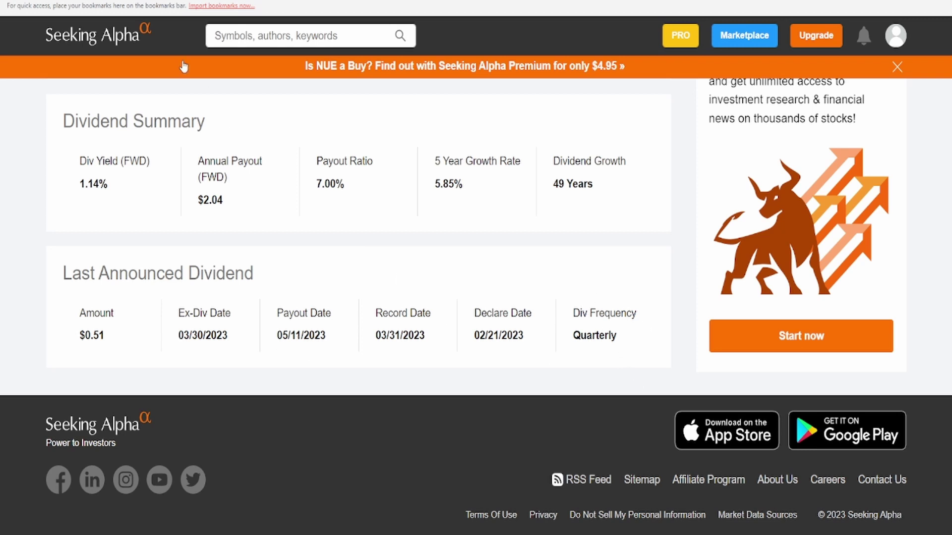
Step: Return to the Finances spreadsheet and review the dividends paid, remaining free cash flow and cash flow payout ratios in the Stock Eval Summary
key(ctrl+Tab)
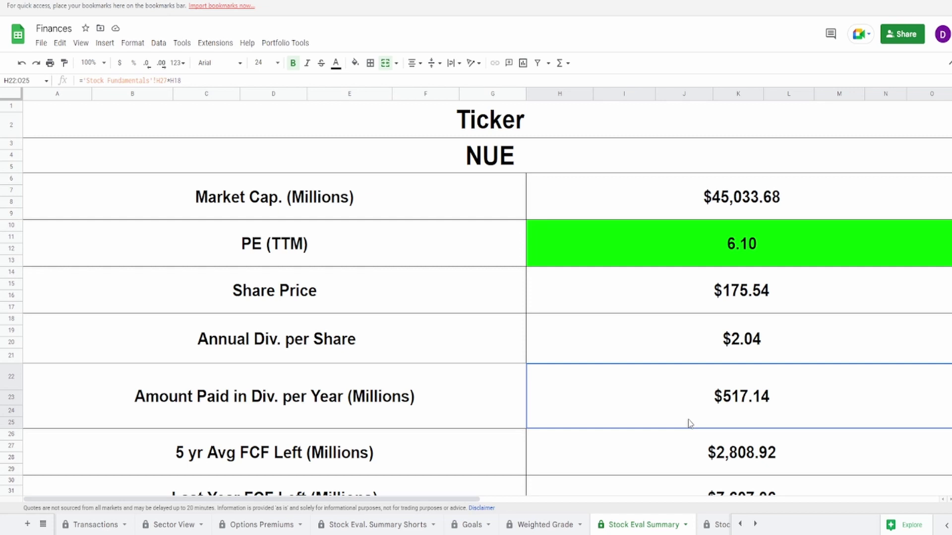
click(659, 452)
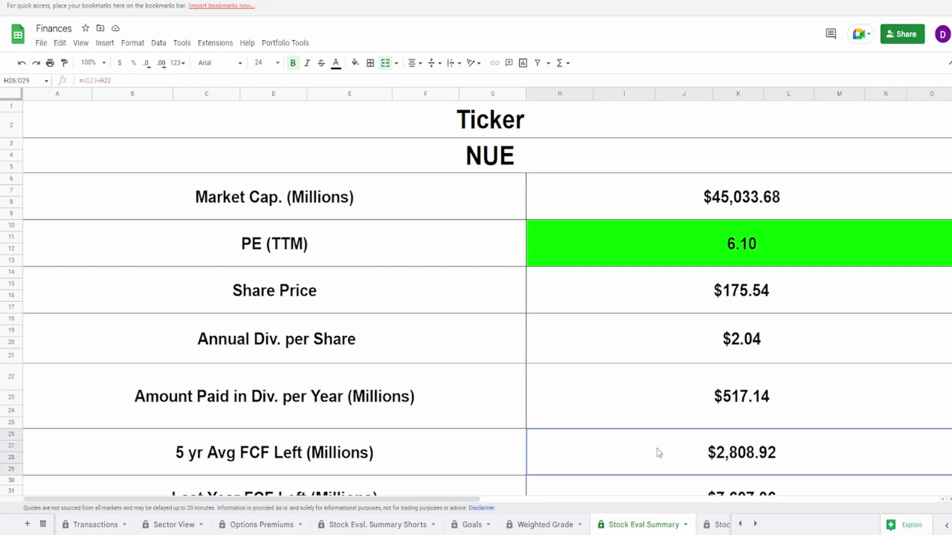
scroll(570, 450, down, 1)
click(568, 449)
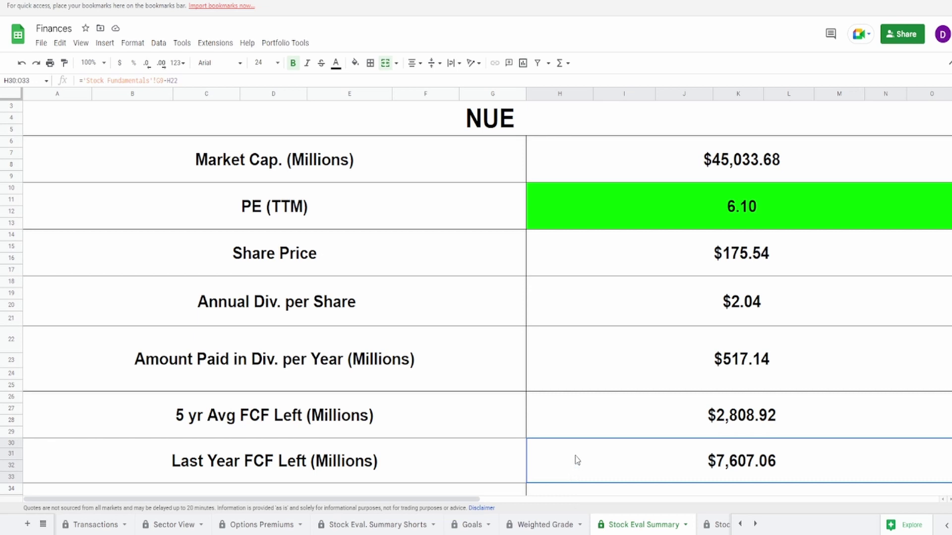
scroll(578, 448, down, 3)
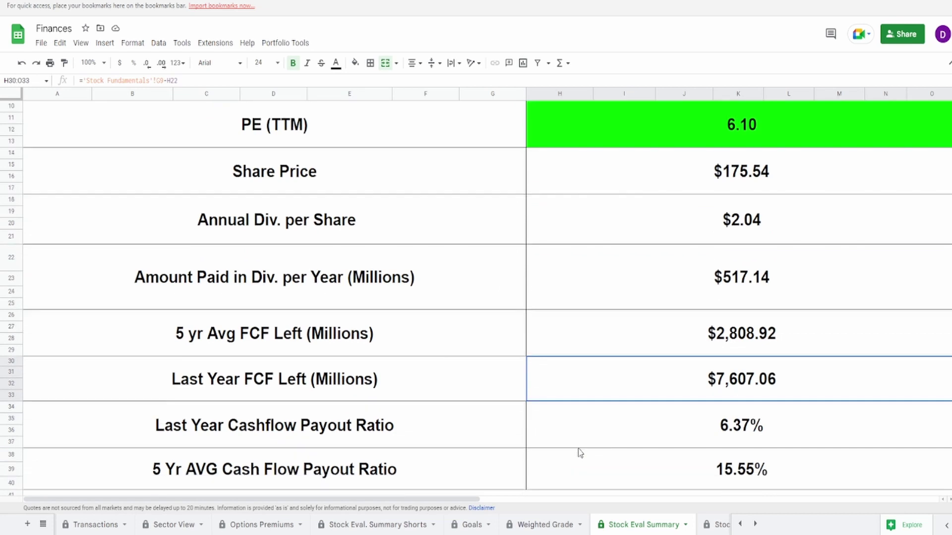
click(596, 415)
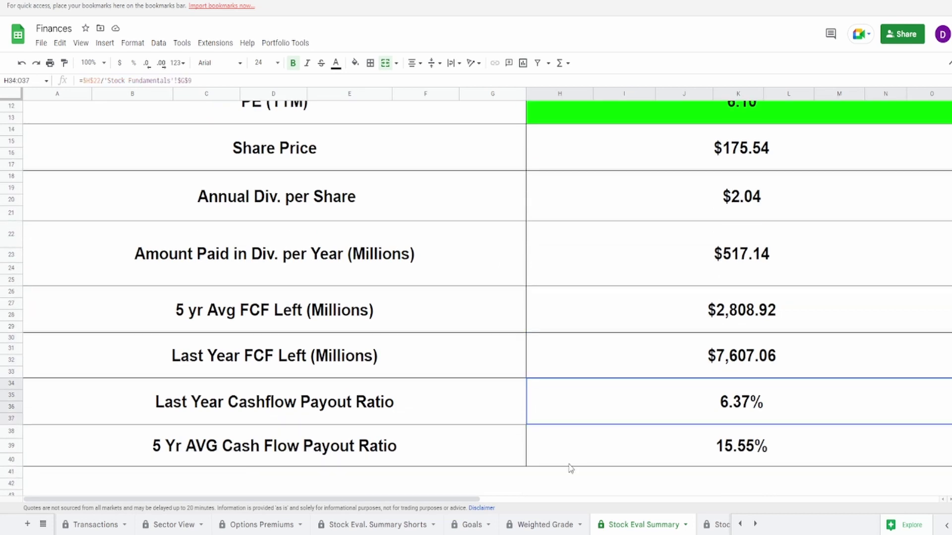
click(601, 445)
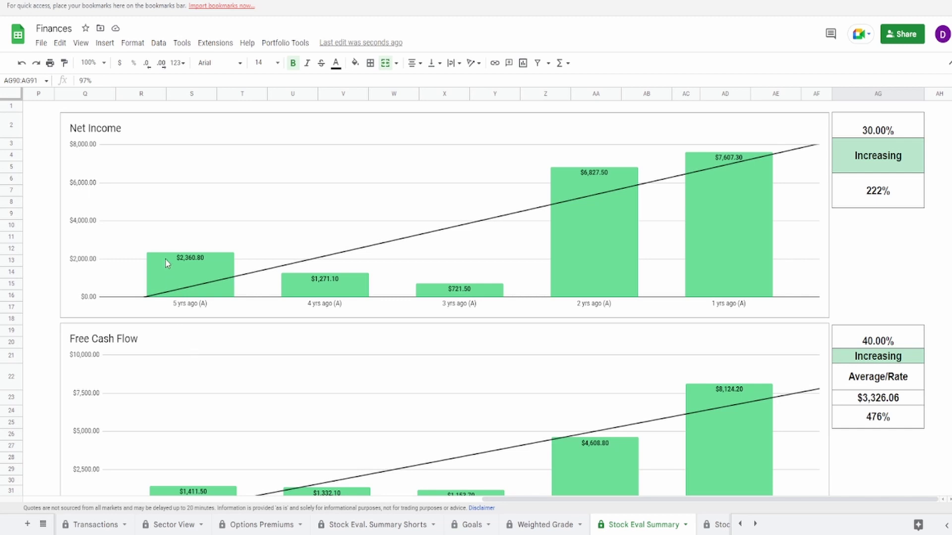
Step: Examine the five-year Net Income chart, comparing the yearly bars and checking the overall growth percentage beside it
click(163, 234)
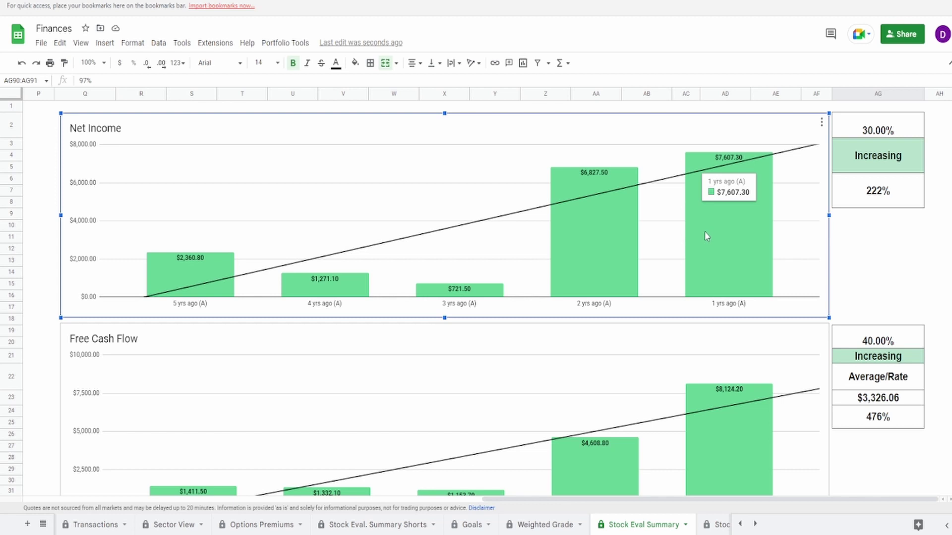
click(879, 194)
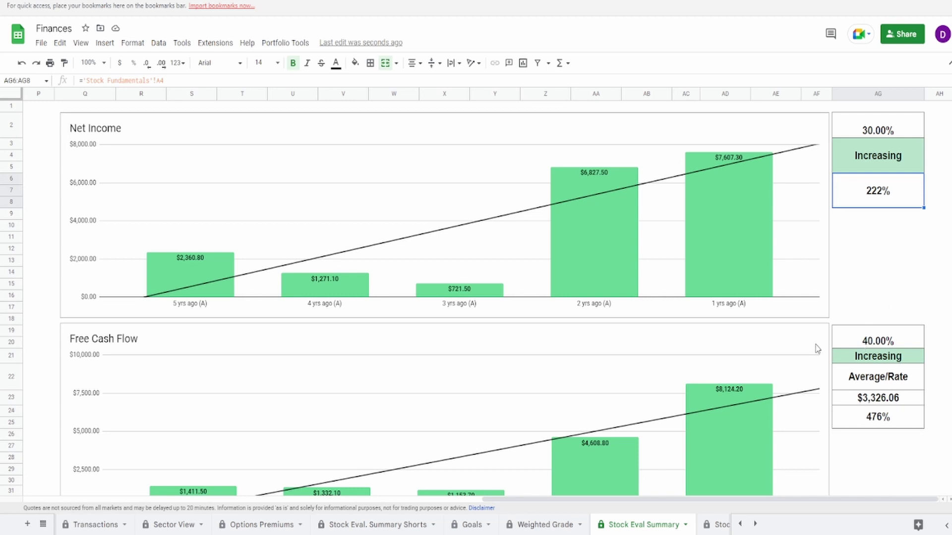
click(409, 288)
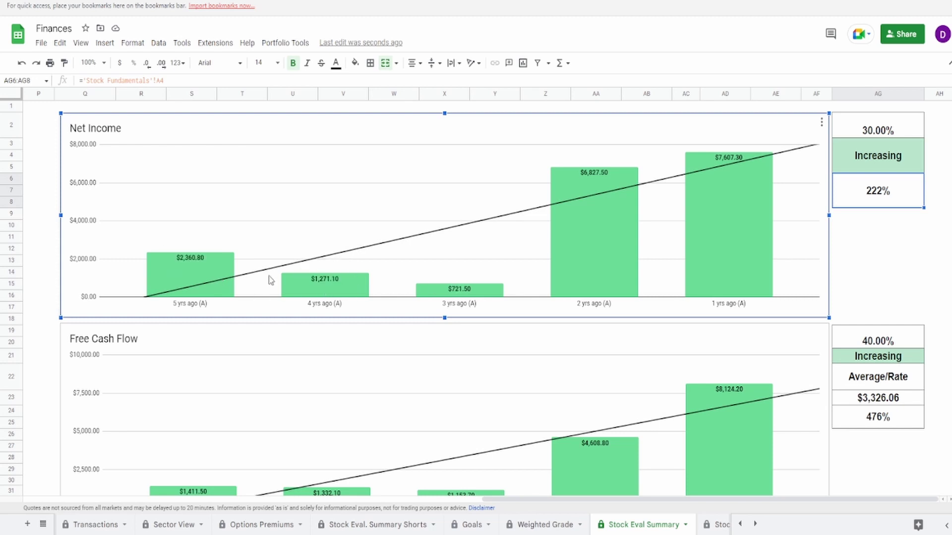
mouse_move(329, 285)
mouse_move(612, 261)
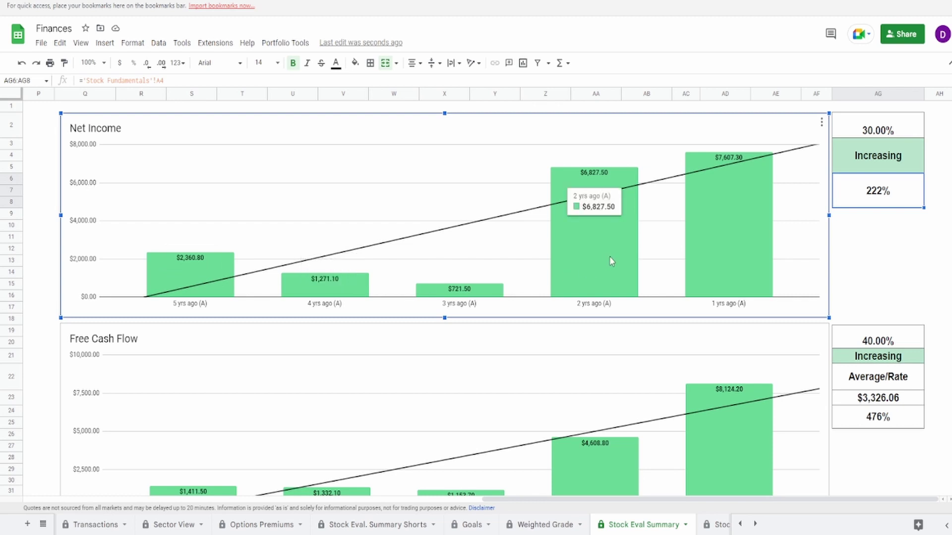
mouse_move(487, 289)
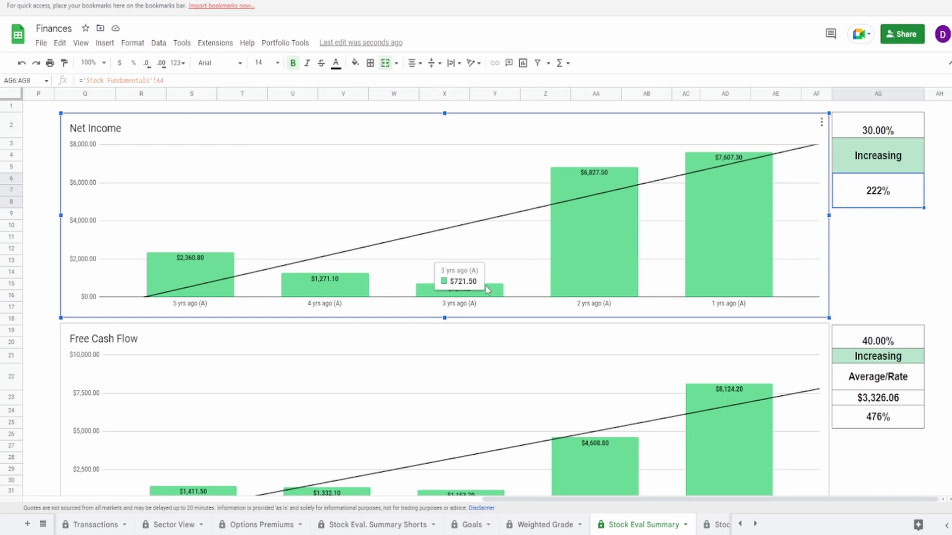
mouse_move(578, 259)
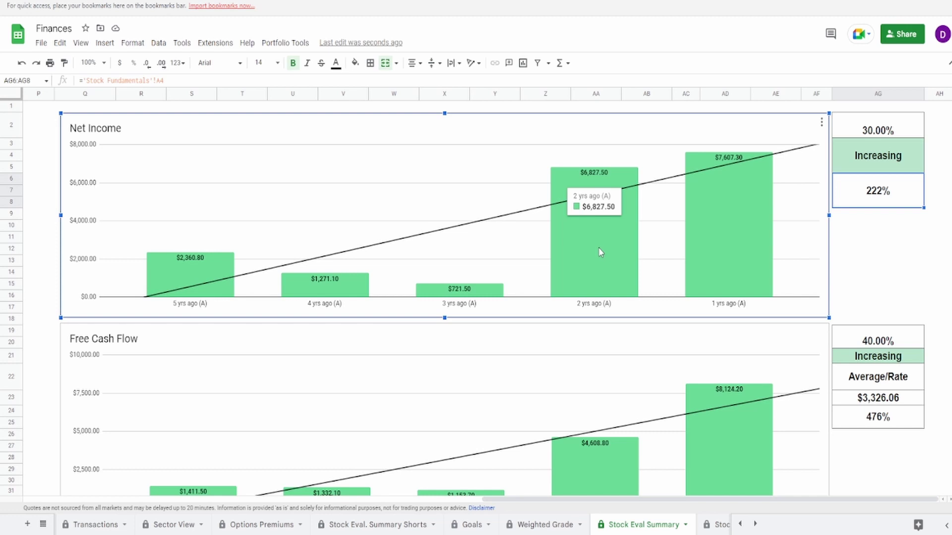
Step: Check the percentage score beside the Net Income chart and compare its yearly bars again
mouse_move(688, 221)
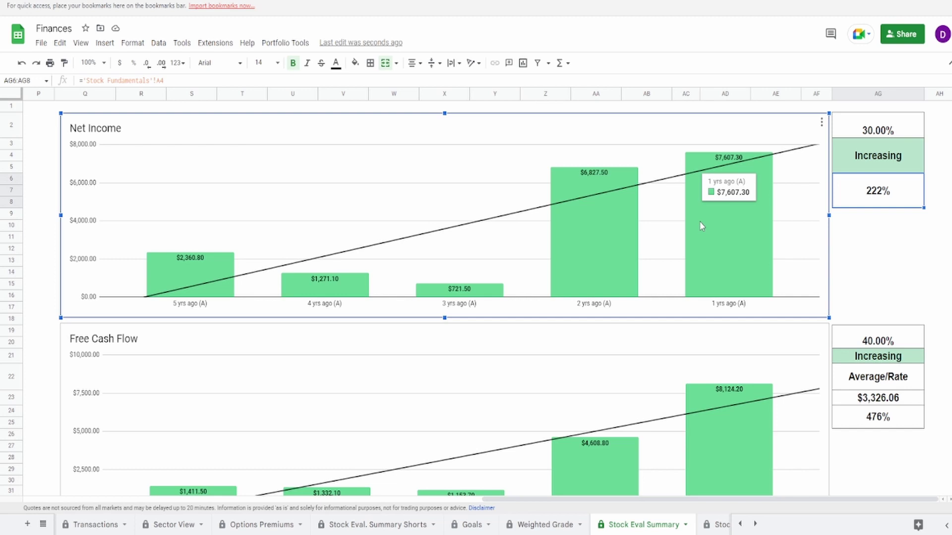
click(855, 131)
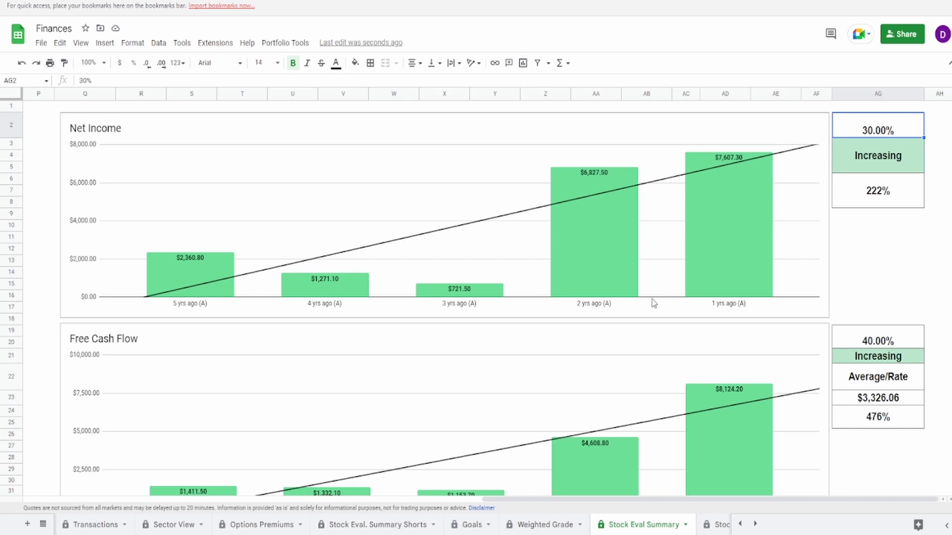
click(215, 283)
mouse_move(452, 298)
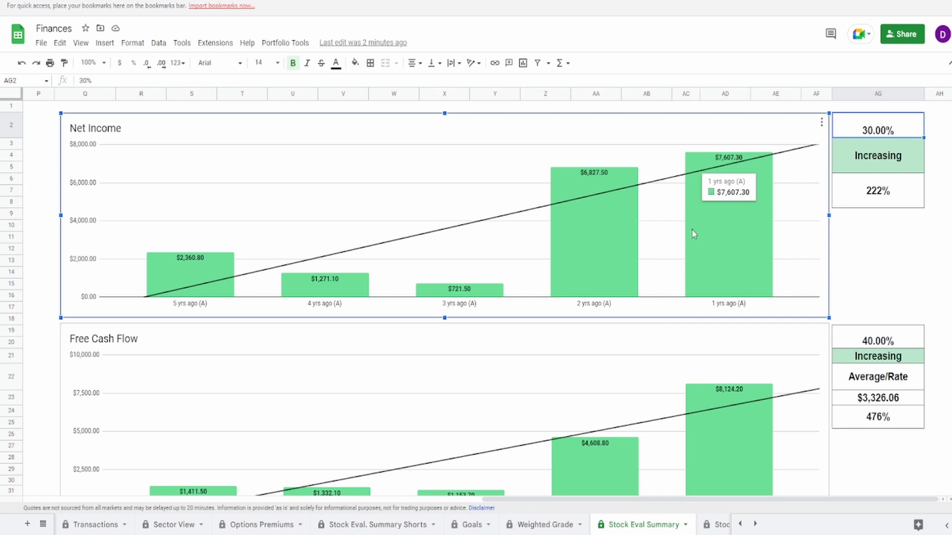
Step: Compare the oldest and most recent bars of the Free Cash Flow chart, and check its overall growth rate and average
scroll(643, 304, down, 3)
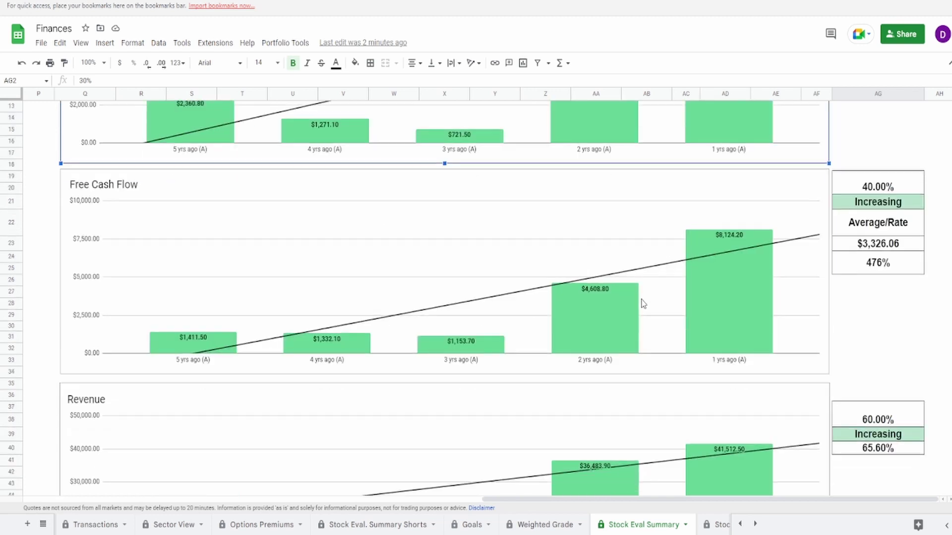
click(639, 300)
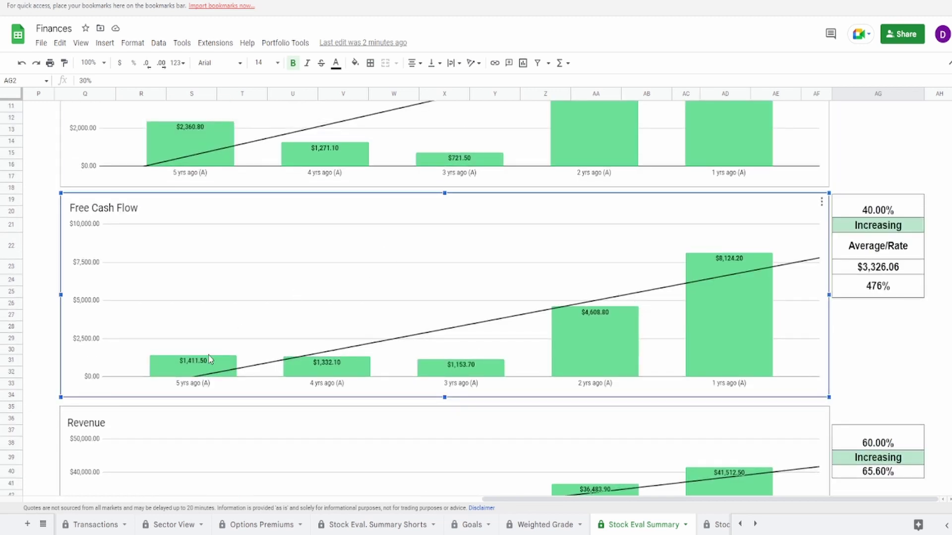
mouse_move(204, 363)
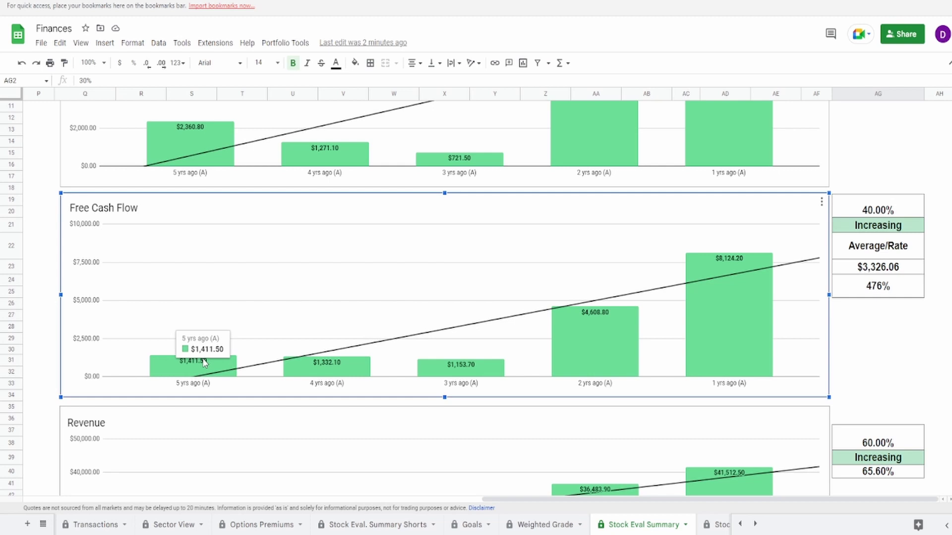
mouse_move(708, 337)
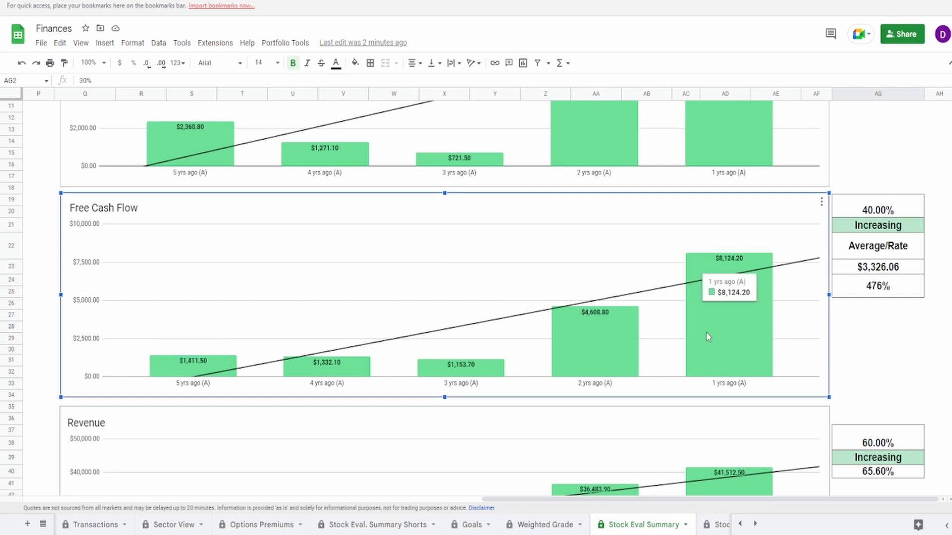
click(860, 293)
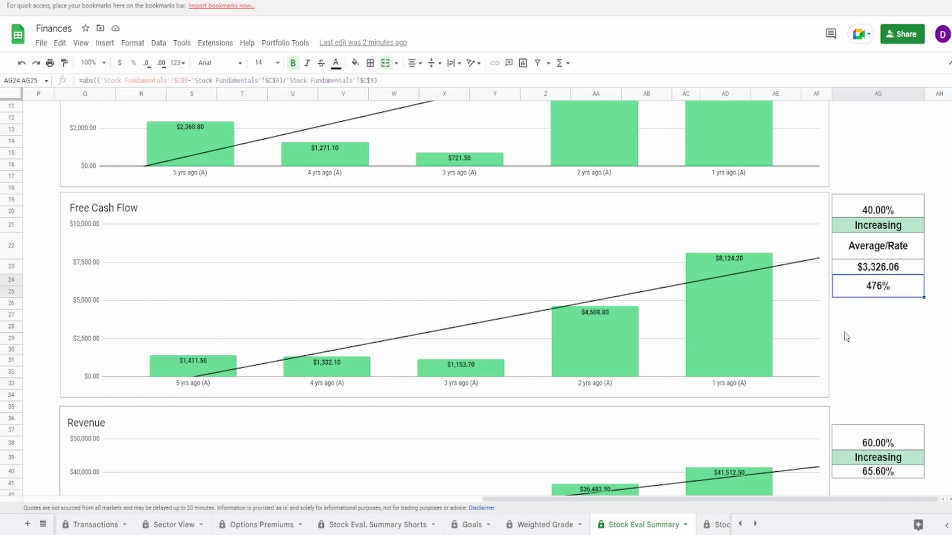
click(860, 272)
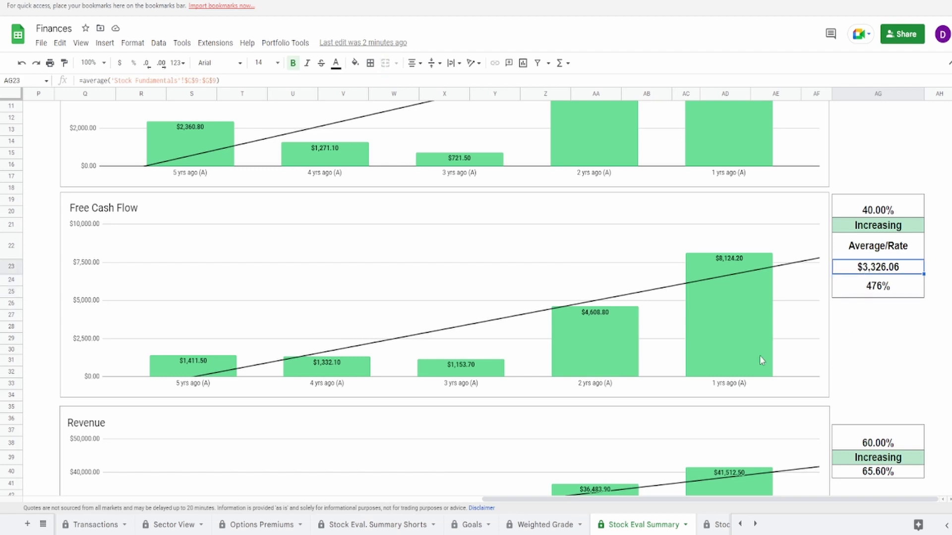
Step: Examine the Free Cash Flow bars year by year and check the percentage score assigned to the chart
click(263, 339)
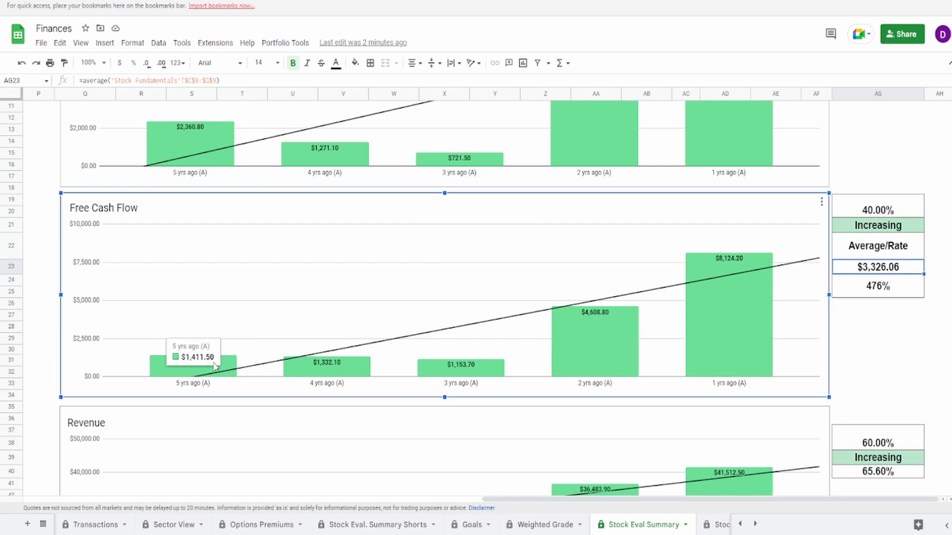
mouse_move(429, 369)
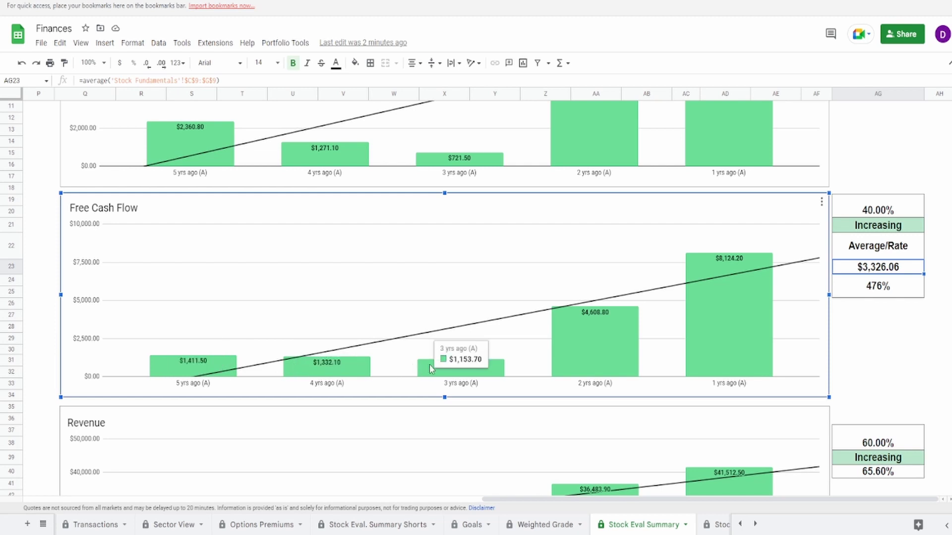
mouse_move(558, 341)
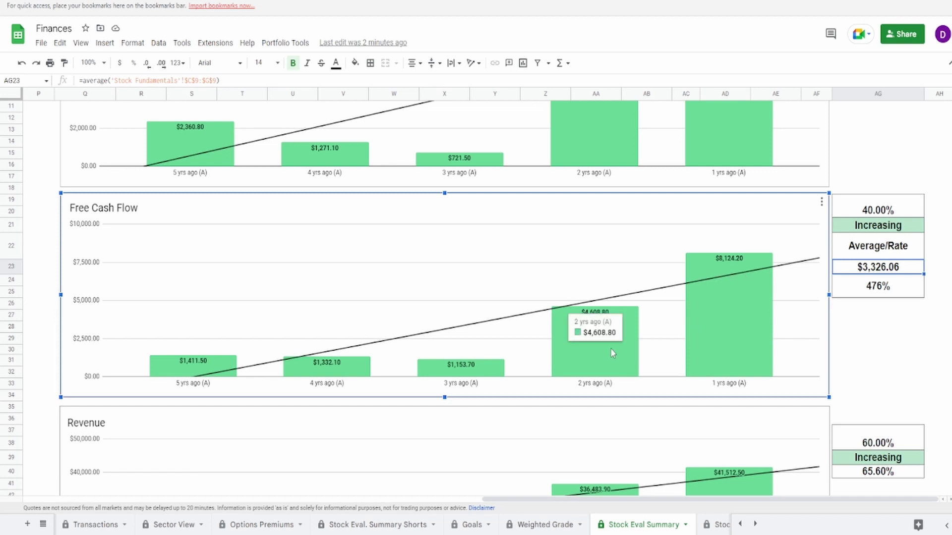
mouse_move(709, 330)
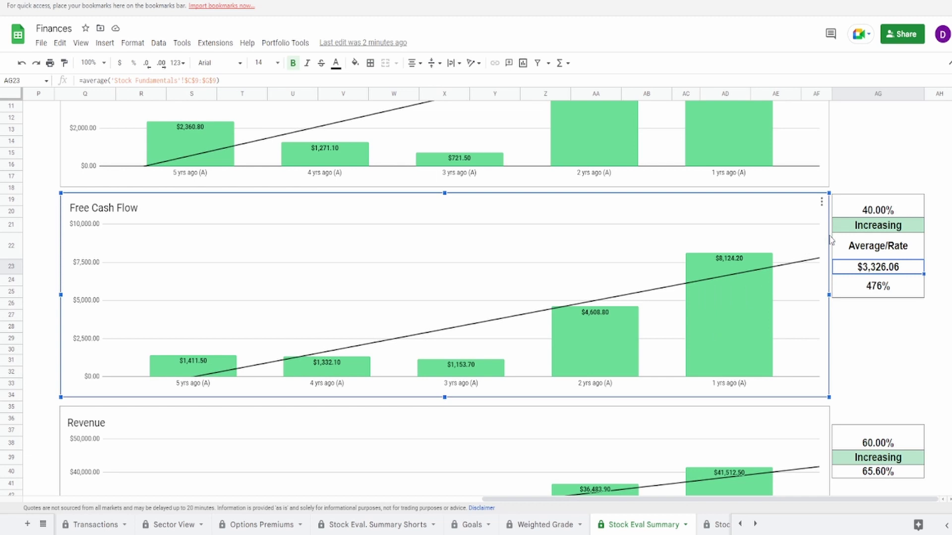
click(859, 212)
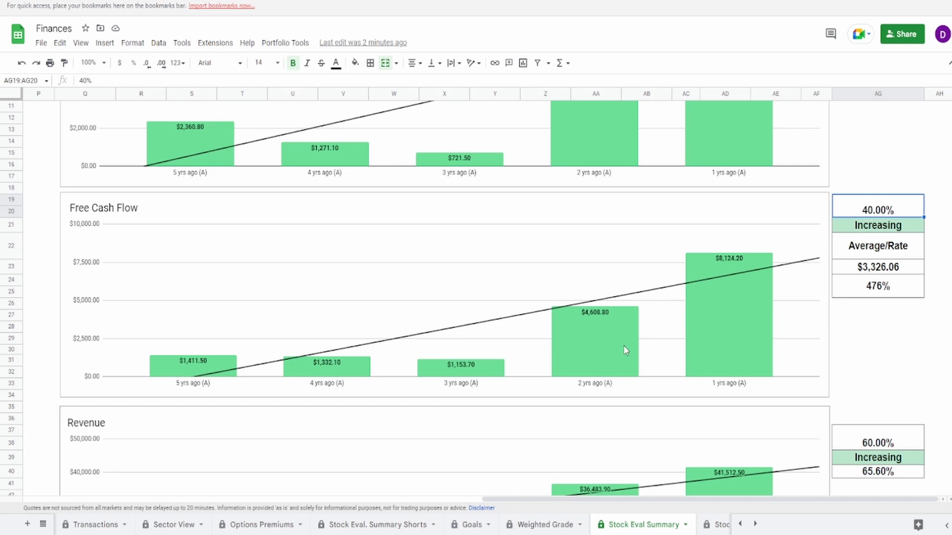
Step: Compare the oldest and most recent bars of the Revenue chart and check the overall growth percentage beside it
scroll(623, 345, up, 3)
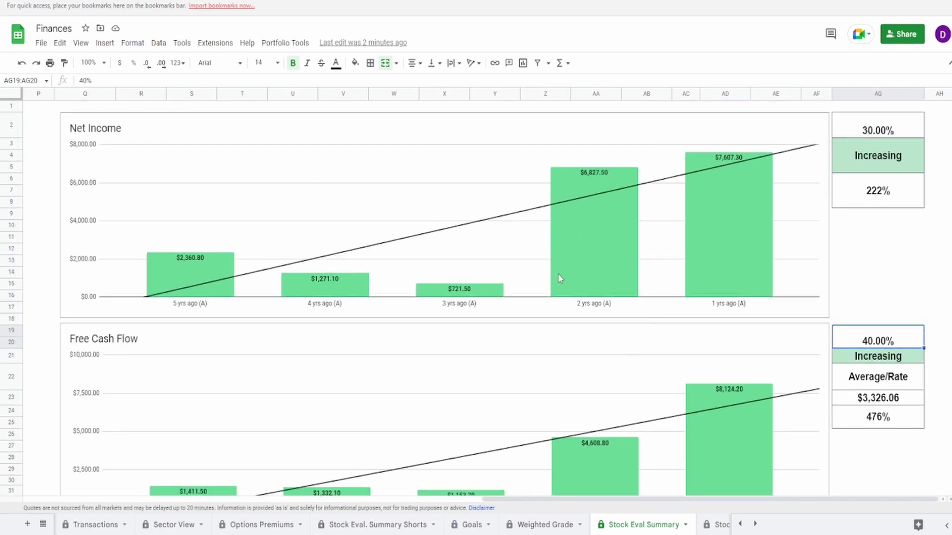
scroll(544, 312, down, 8)
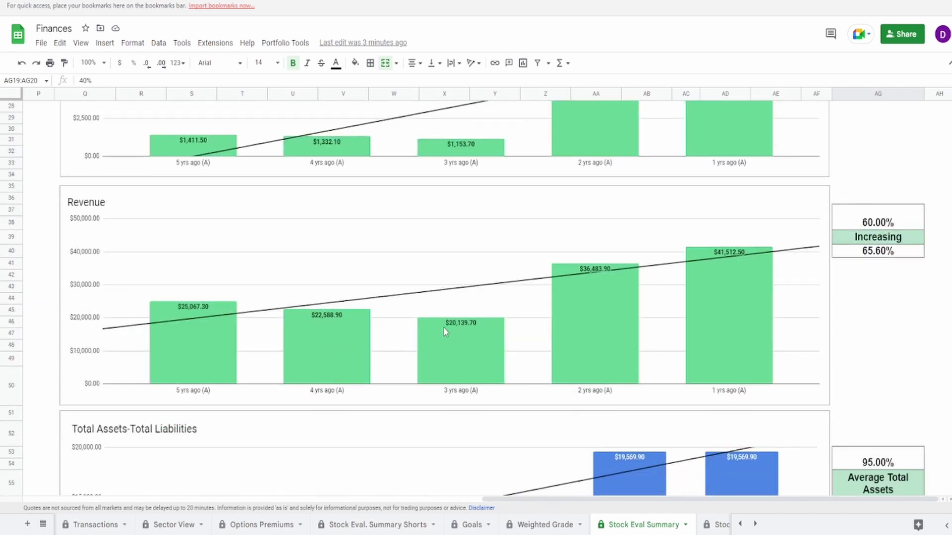
click(449, 279)
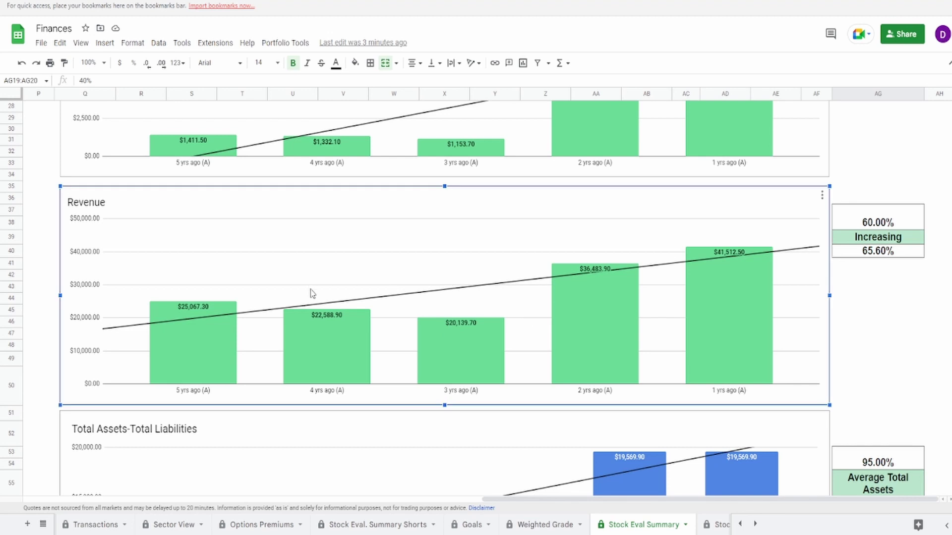
mouse_move(201, 338)
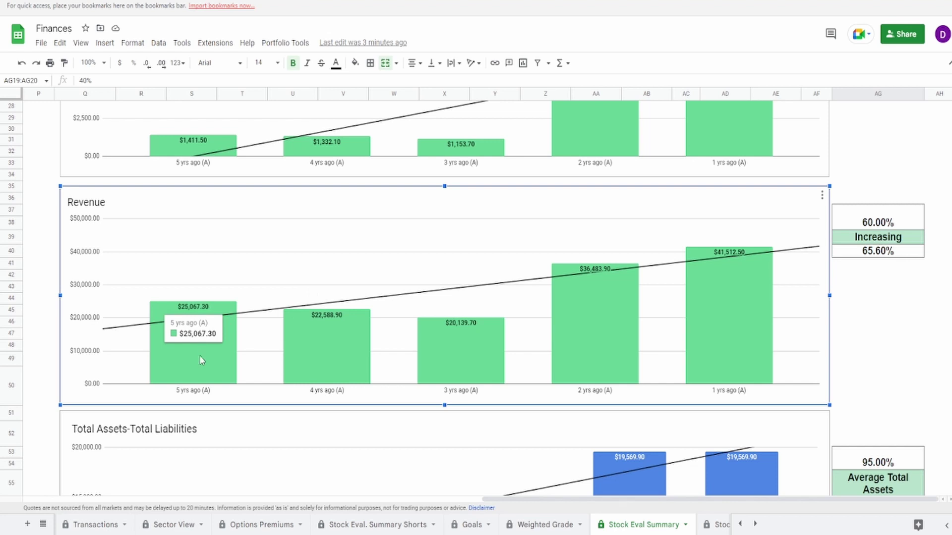
mouse_move(708, 325)
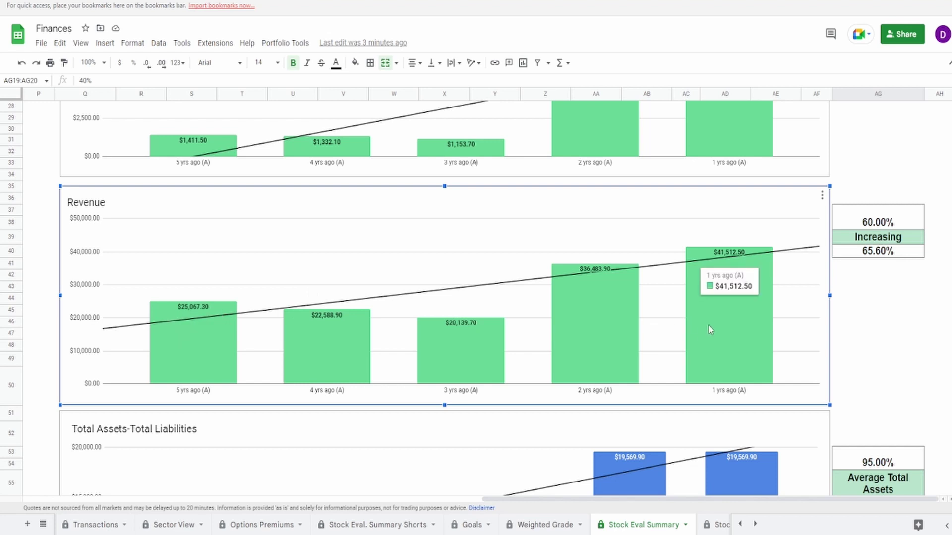
click(850, 254)
Step: Examine the Revenue bars year by year and check the percentage score assigned to the chart
click(269, 350)
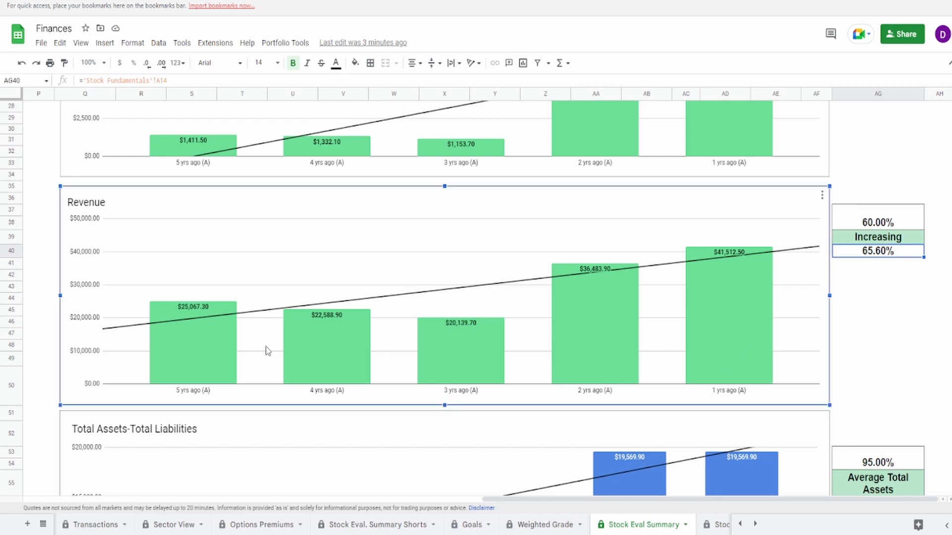
mouse_move(296, 320)
mouse_move(458, 348)
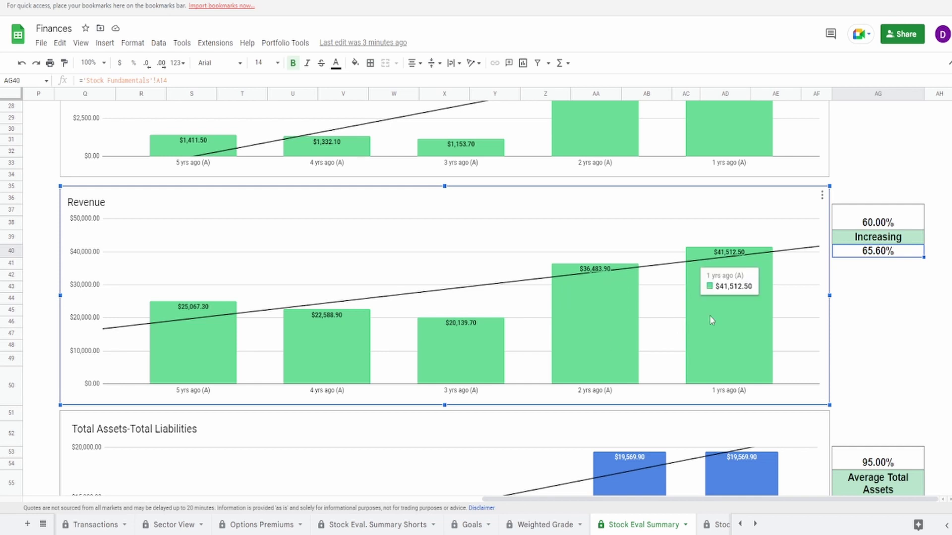
click(851, 220)
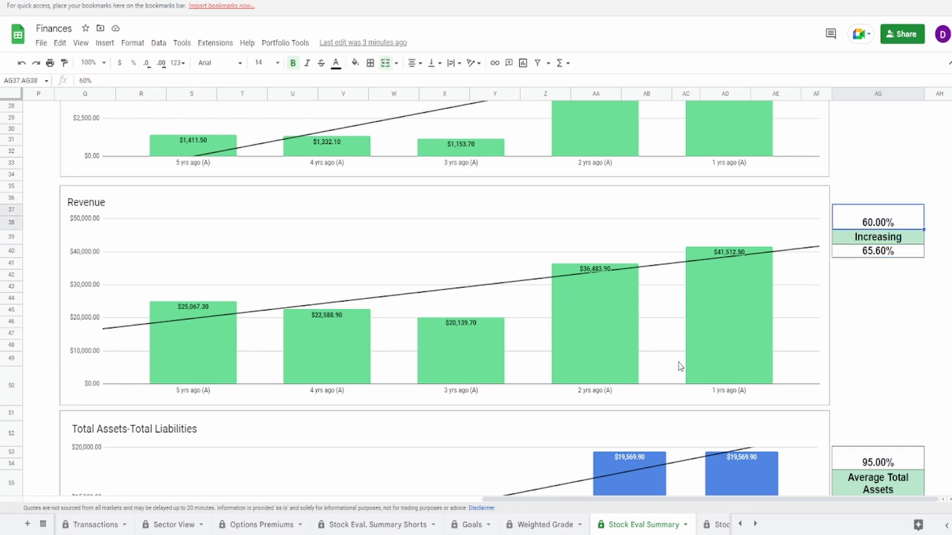
Step: Examine the Total Assets-Total Liabilities chart, its average assets, average liabilities and their difference, and its percentage score
scroll(680, 366, down, 5)
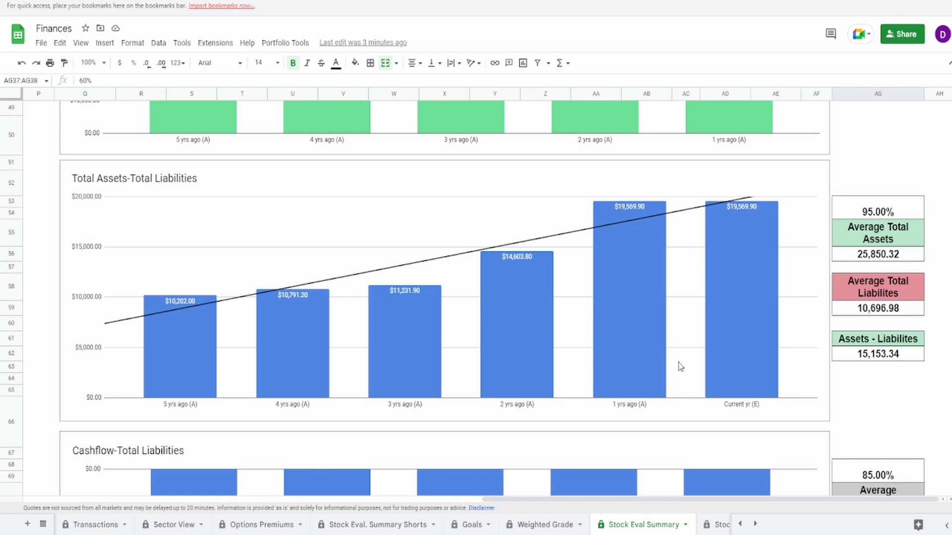
click(240, 351)
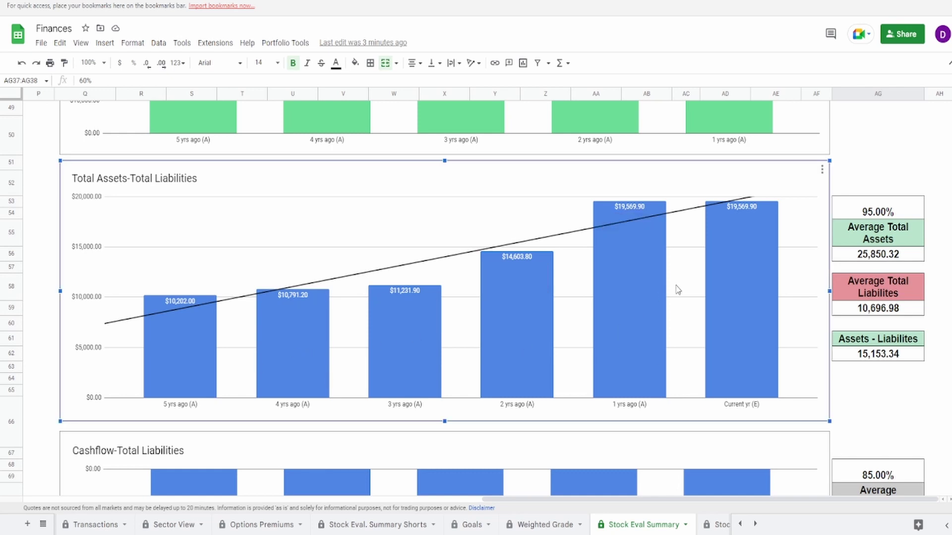
mouse_move(603, 301)
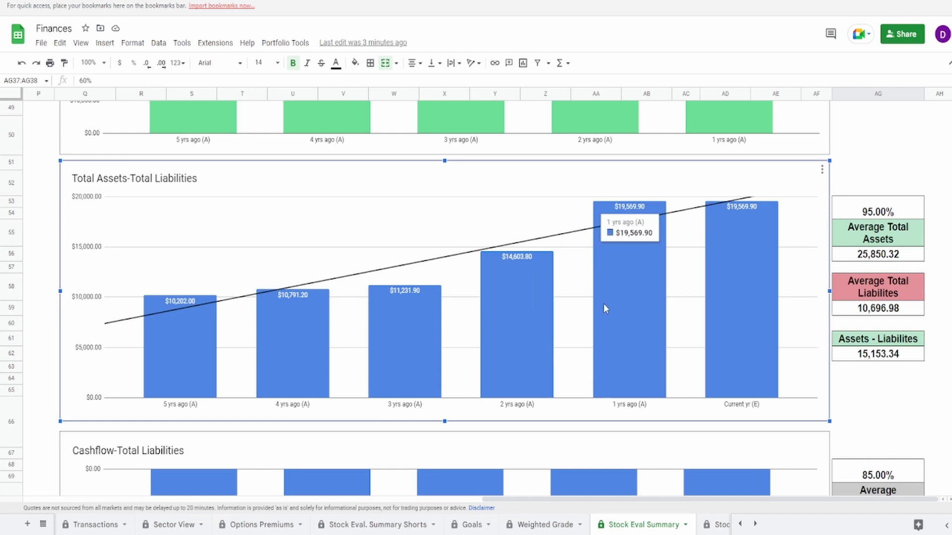
click(877, 256)
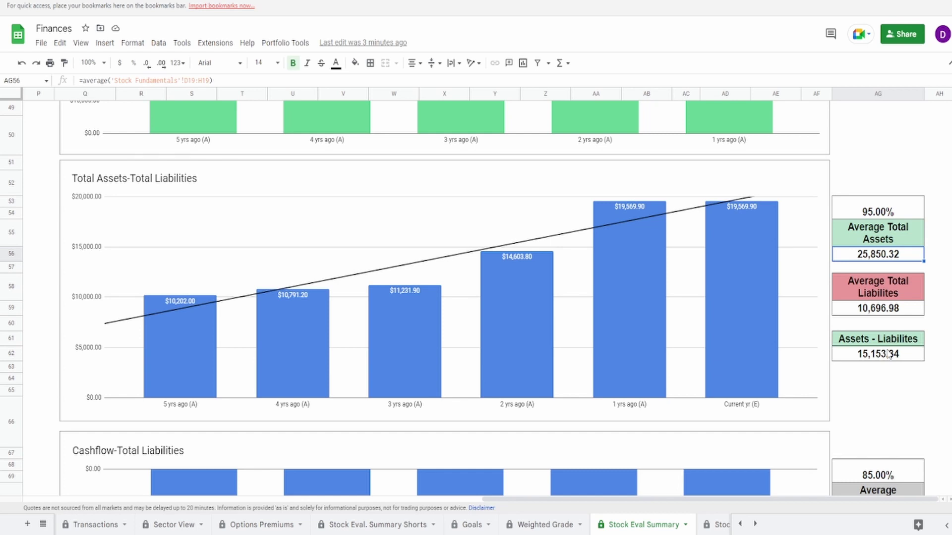
click(886, 312)
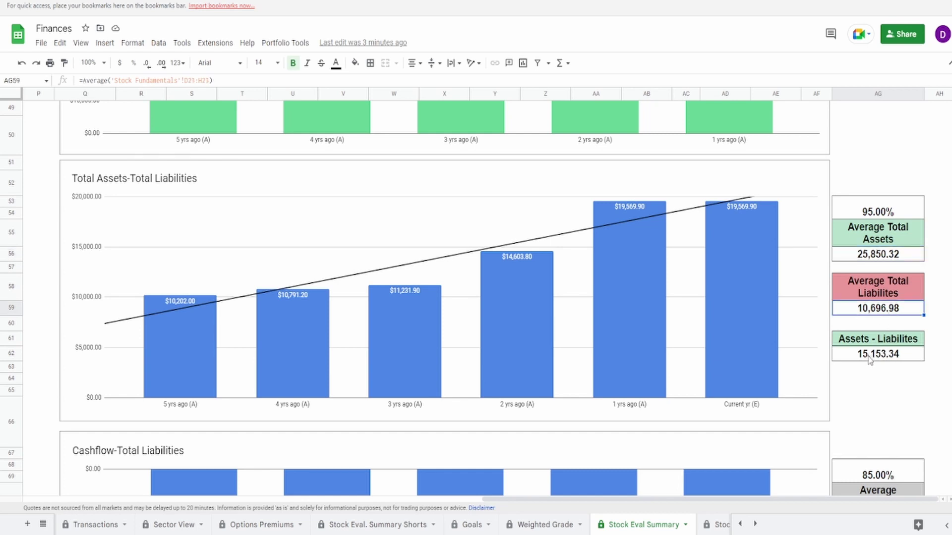
click(869, 361)
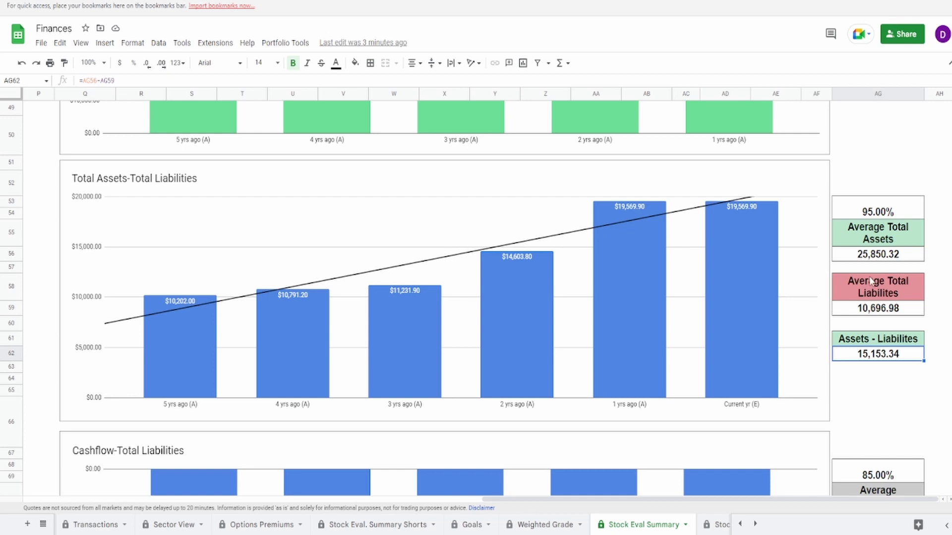
click(887, 207)
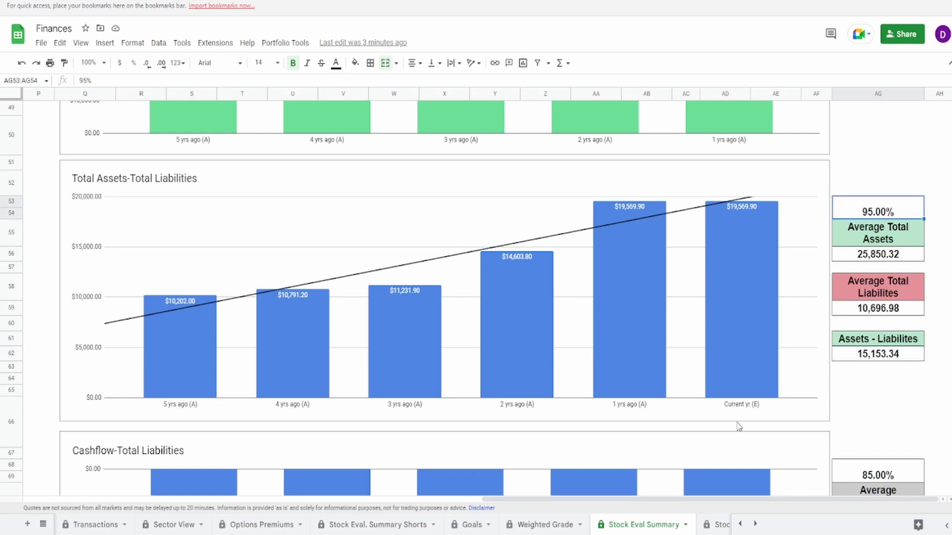
Step: Examine the yearly bars of the Cashflow-Total Liabilities chart and check the average cashflow minus average total liabilities
scroll(738, 427, down, 5)
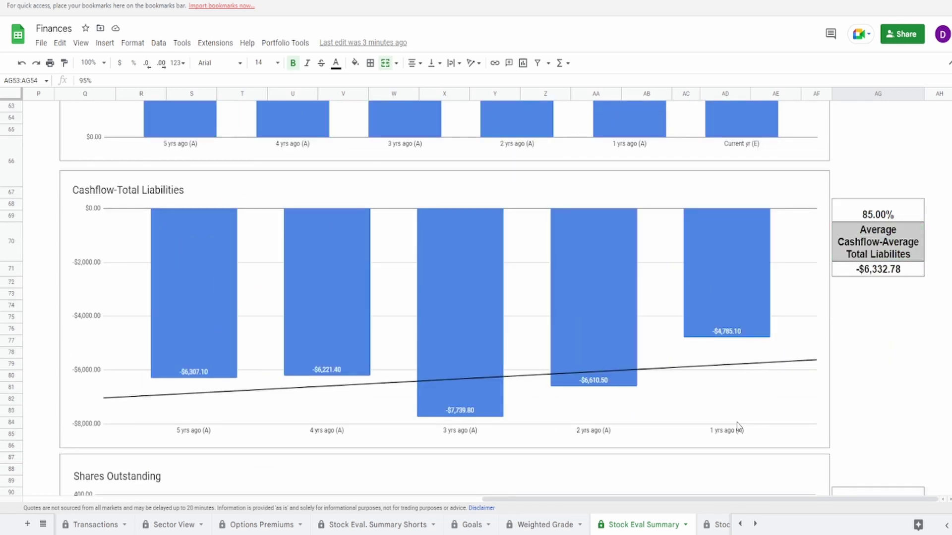
click(217, 337)
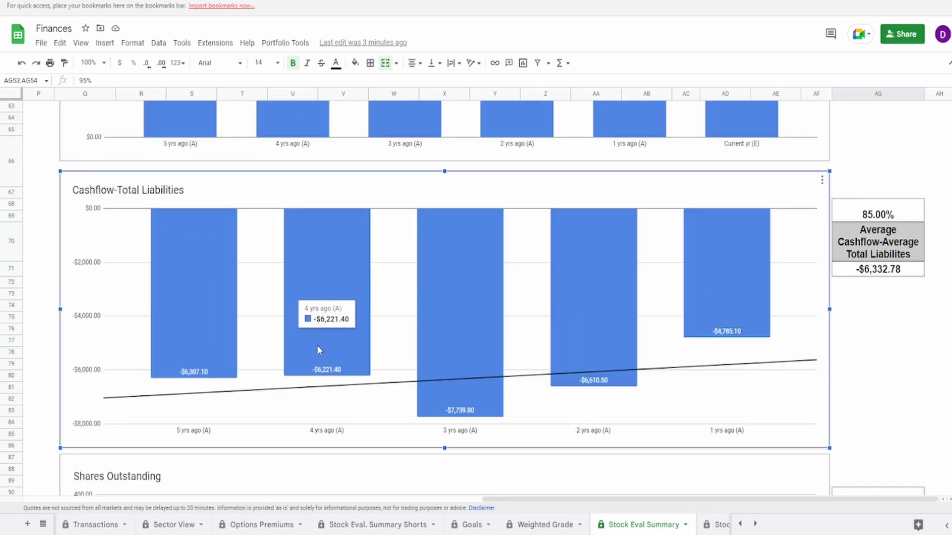
mouse_move(320, 347)
mouse_move(448, 410)
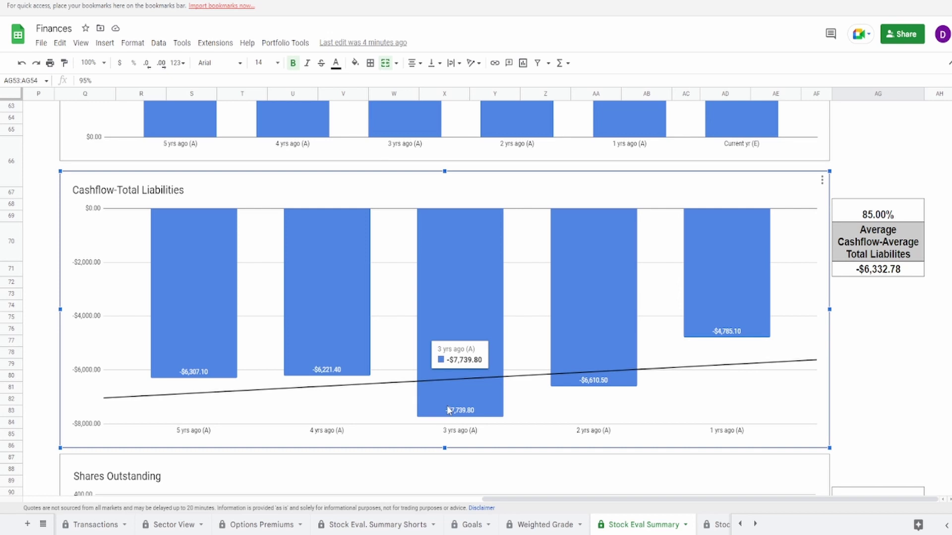
mouse_move(570, 362)
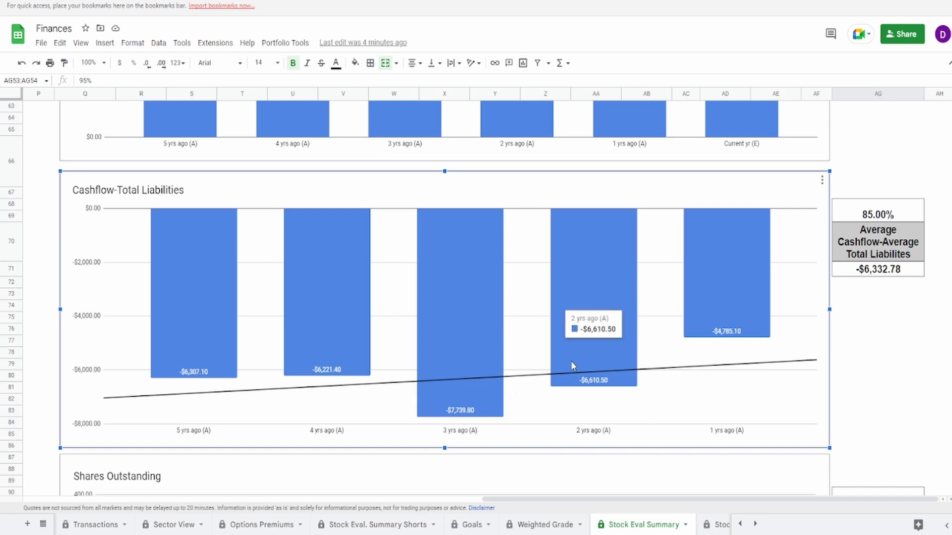
mouse_move(694, 296)
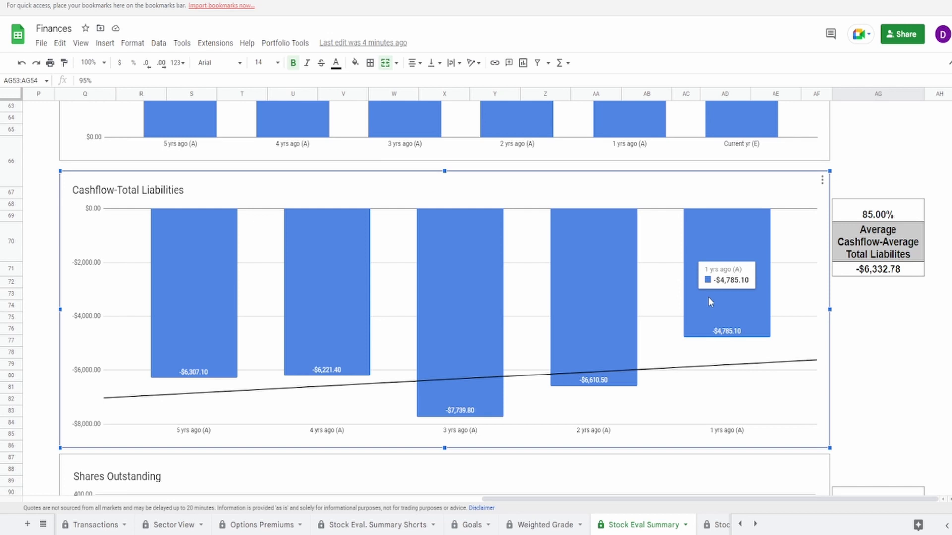
click(866, 272)
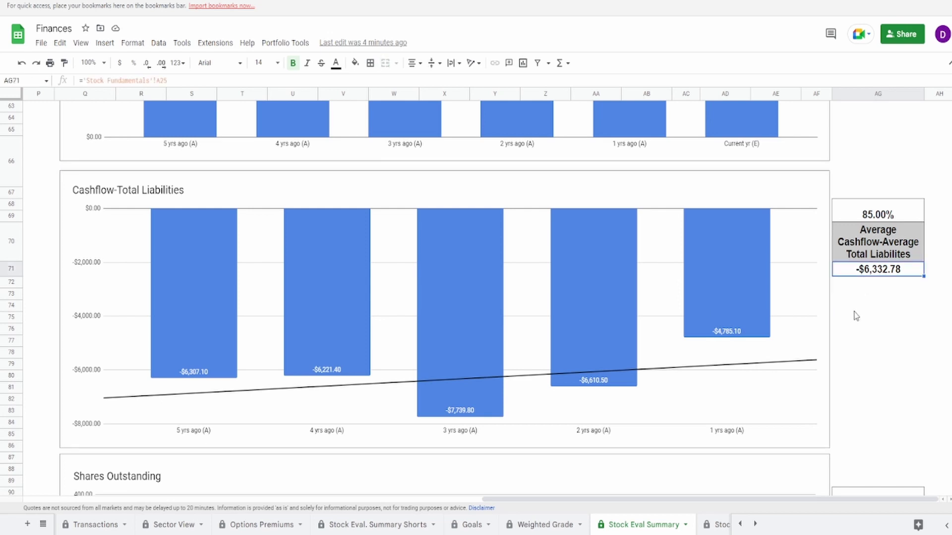
Step: Check the Cashflow-Total Liabilities score and examine the Shares Outstanding chart with its five-year and previous-to-current percentage changes
click(869, 214)
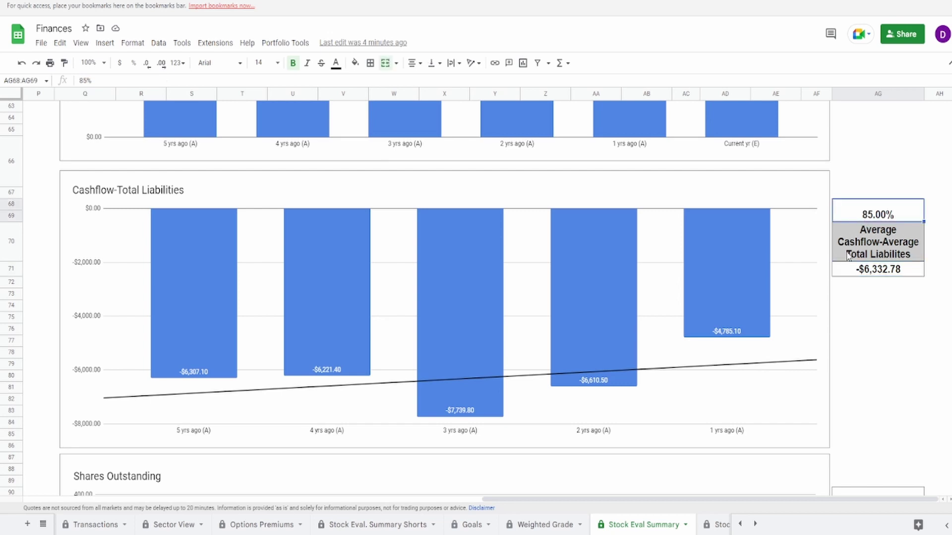
scroll(617, 476, down, 7)
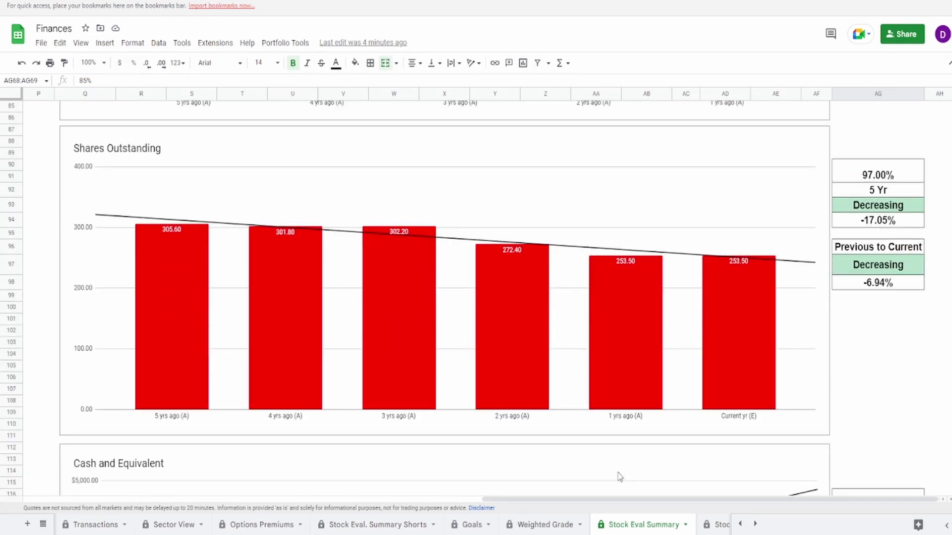
click(205, 361)
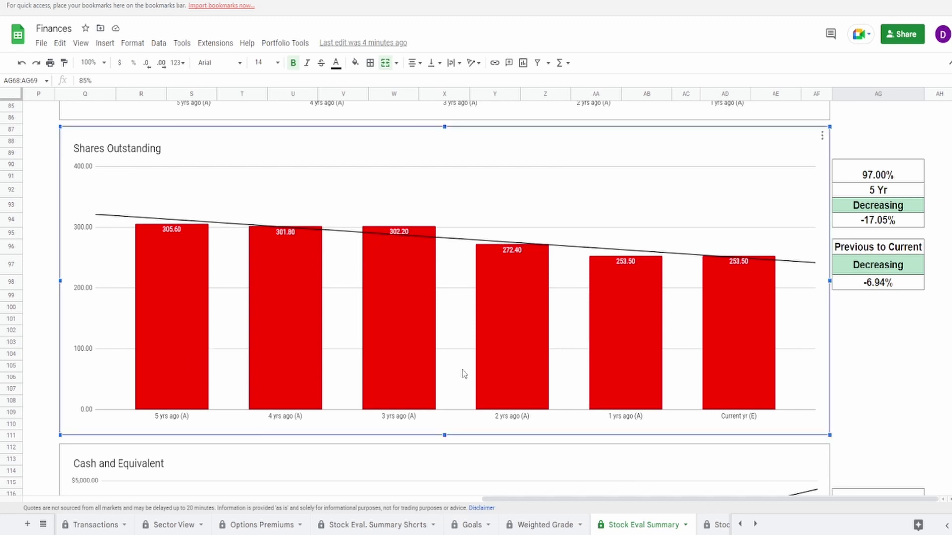
mouse_move(728, 336)
click(864, 221)
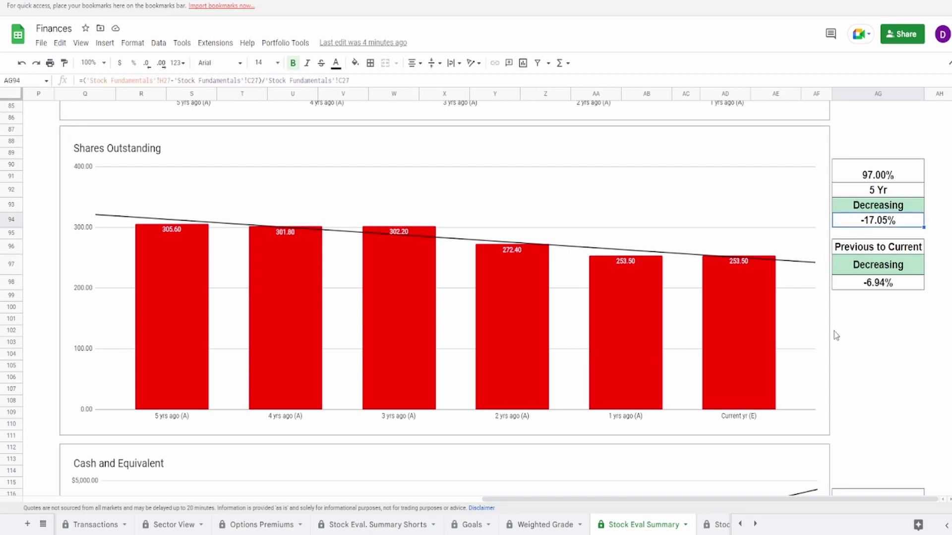
click(859, 289)
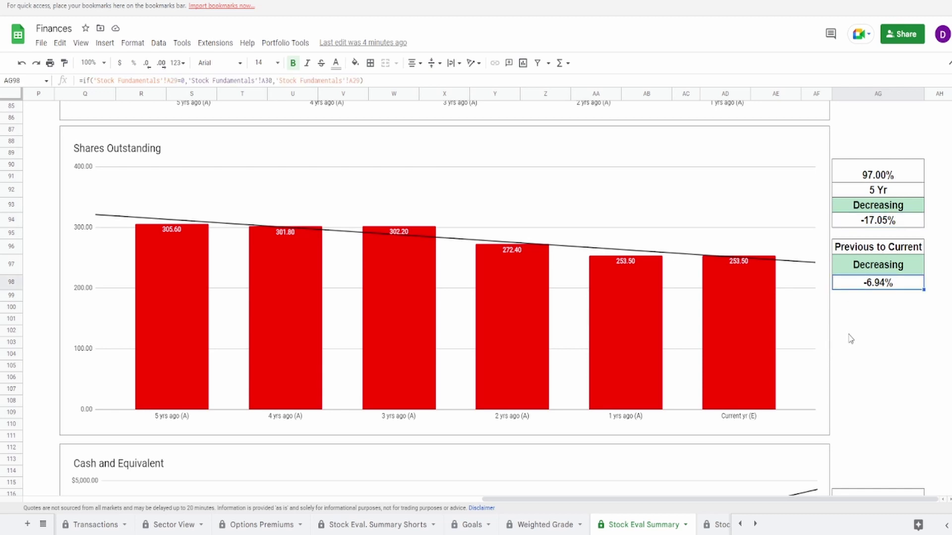
click(448, 331)
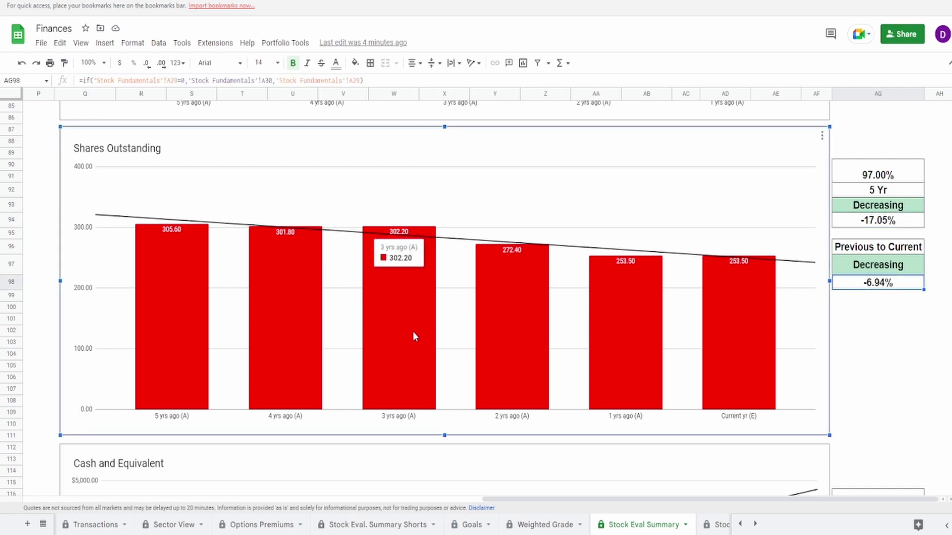
Step: Set the percentage score beside the Shares Outstanding chart to 100%
click(912, 177)
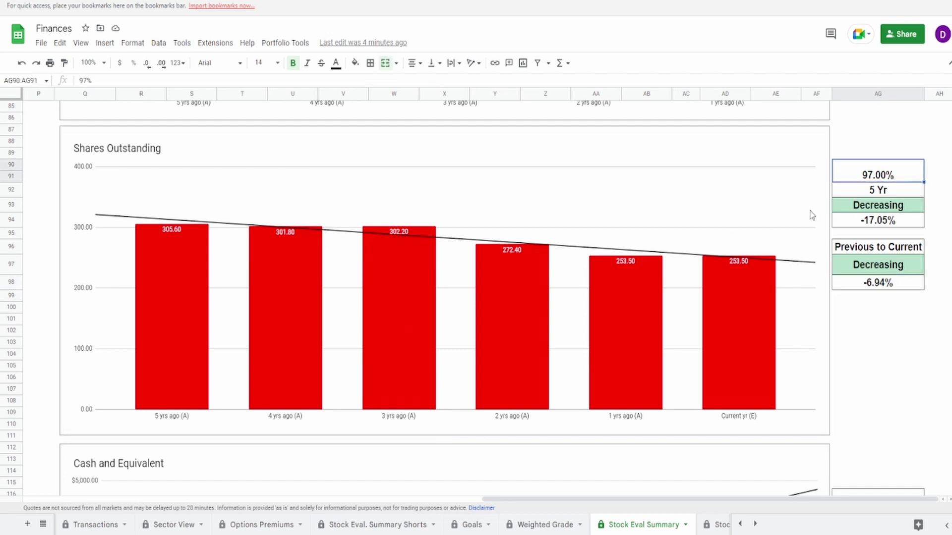
click(331, 323)
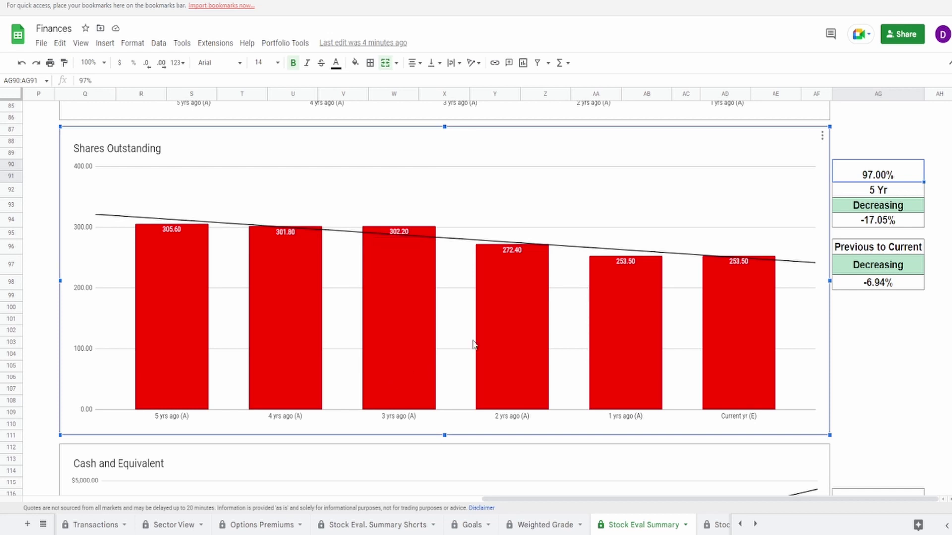
click(911, 180)
text(100)
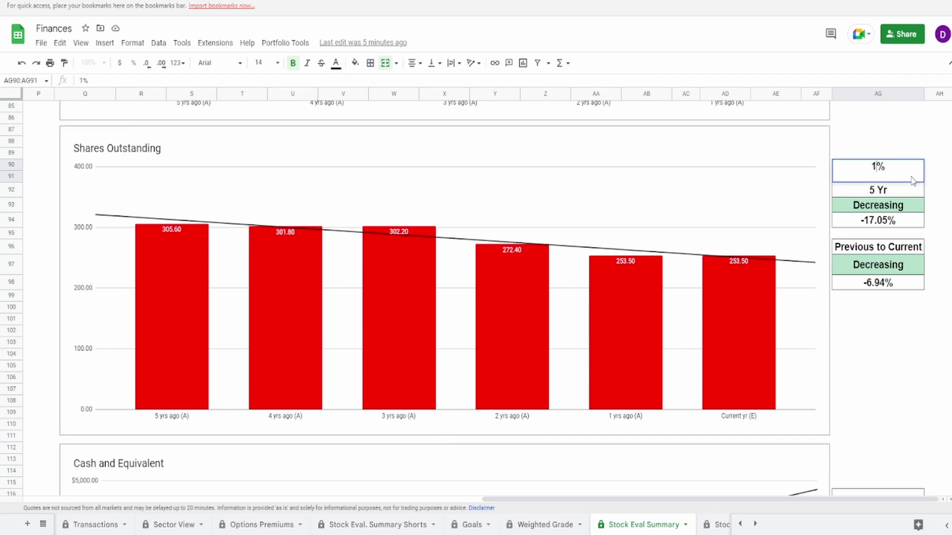
key(Return)
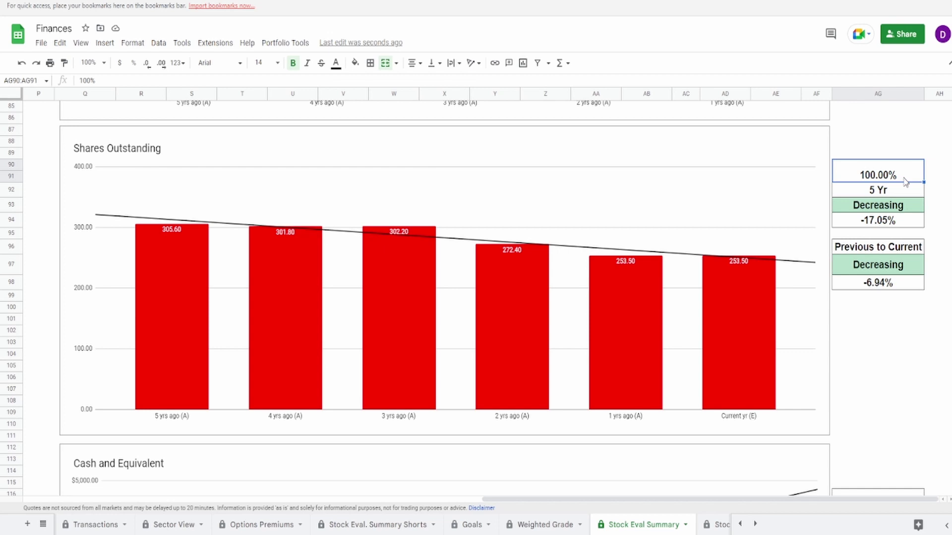
Step: Examine the yearly bars of the Cash and Equivalent chart and check the average cash beside it
scroll(799, 267, down, 6)
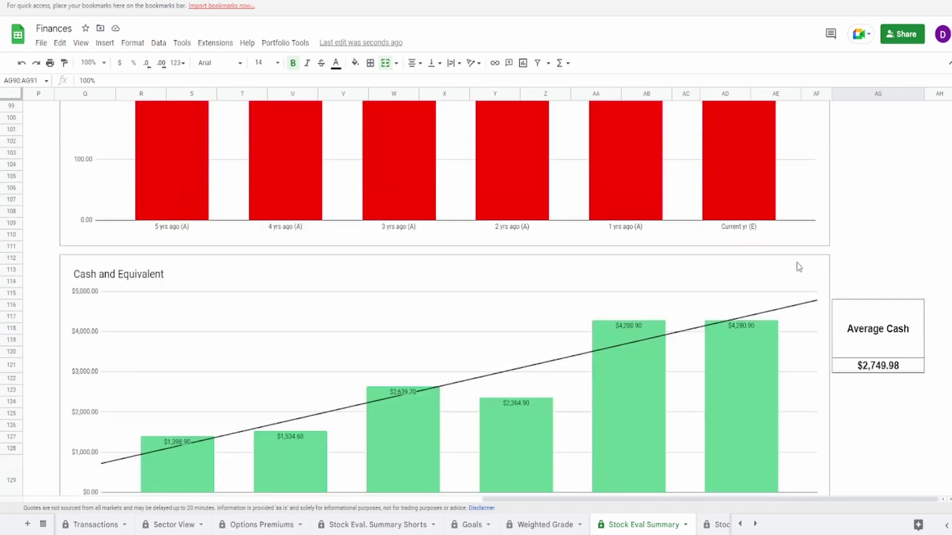
click(724, 300)
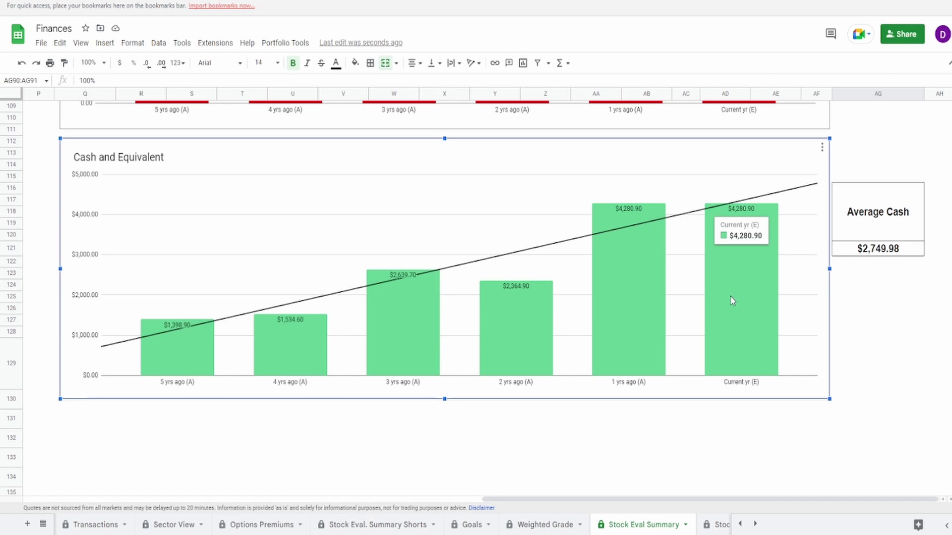
click(875, 252)
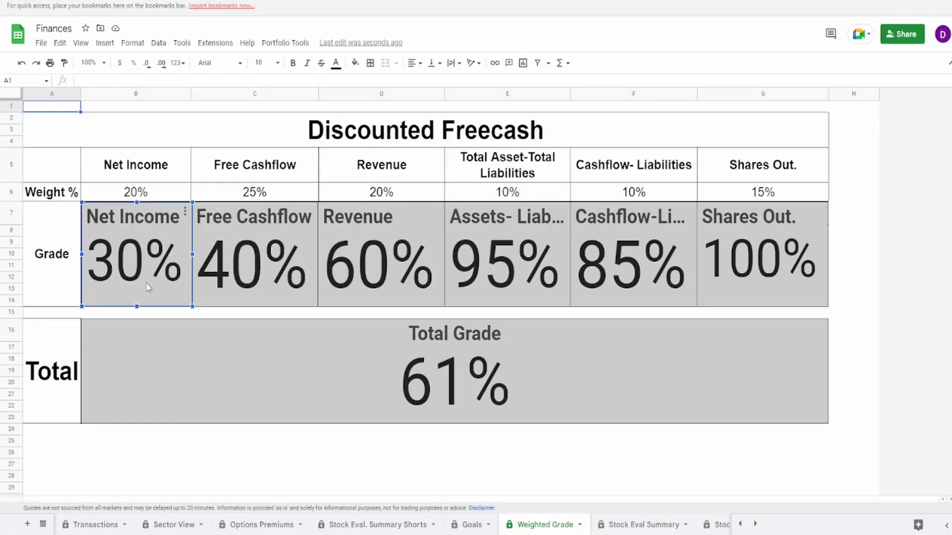
Step: Review the weighted grades from Free Cashflow through Shares Outstanding and check the total grade on the Weighted Grade sheet
click(293, 254)
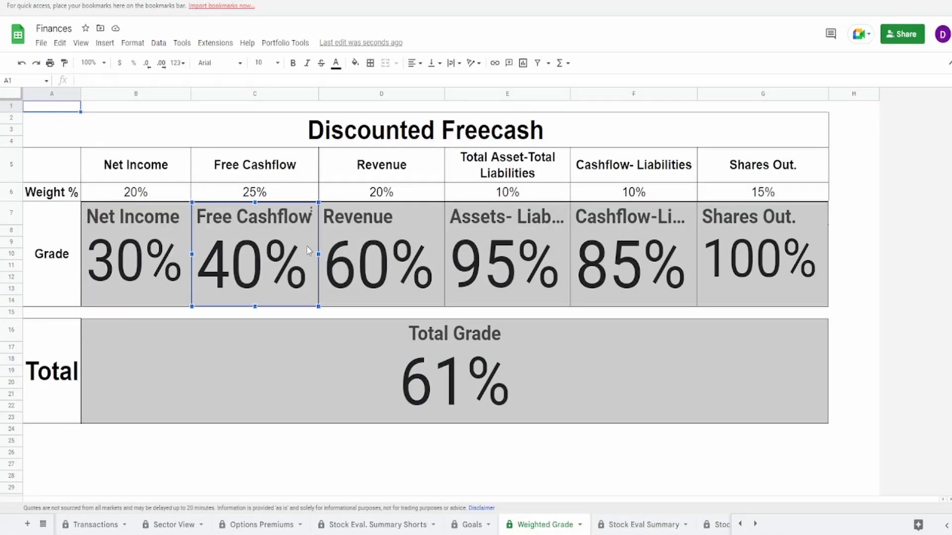
click(371, 273)
click(493, 277)
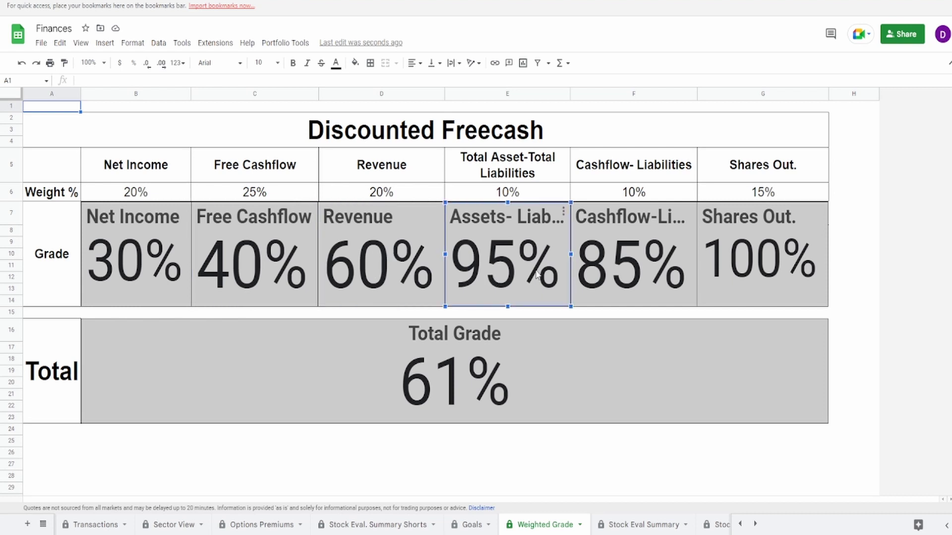
click(603, 278)
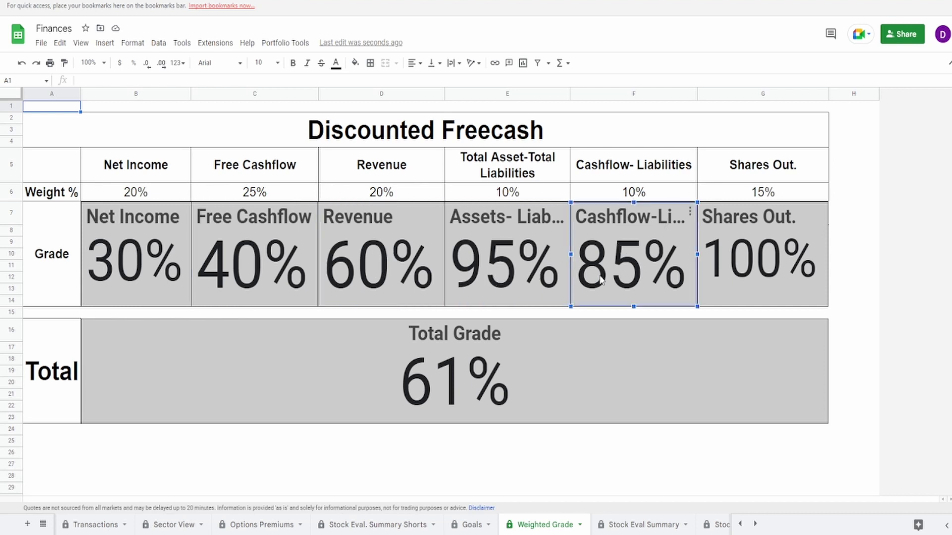
click(772, 256)
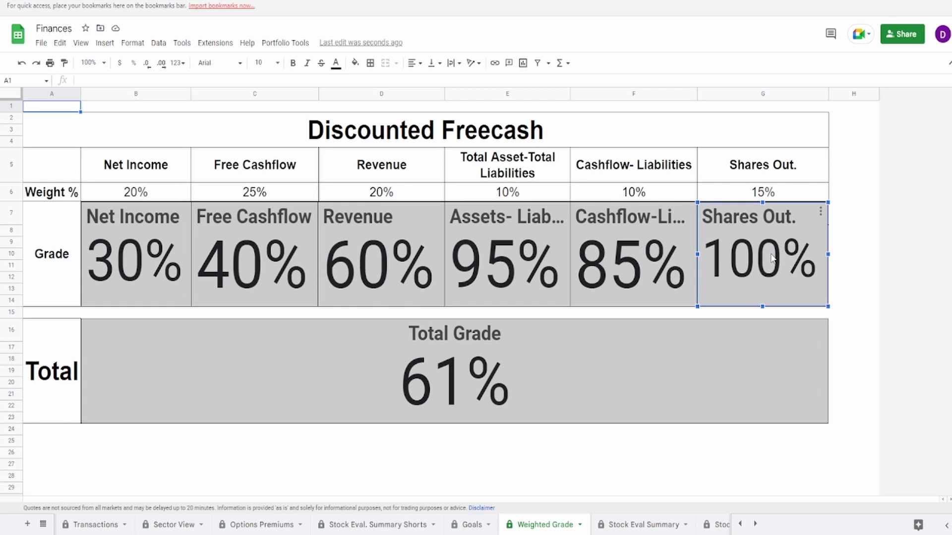
click(692, 328)
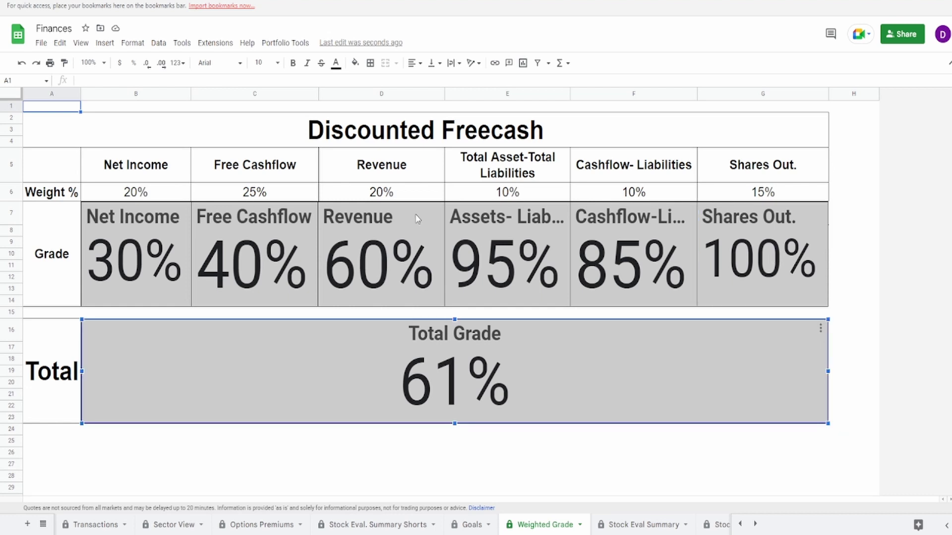
Step: Compare the Net Income, Free Cashflow and Revenue grades on the Weighted Grade sheet
click(186, 223)
click(271, 229)
click(424, 260)
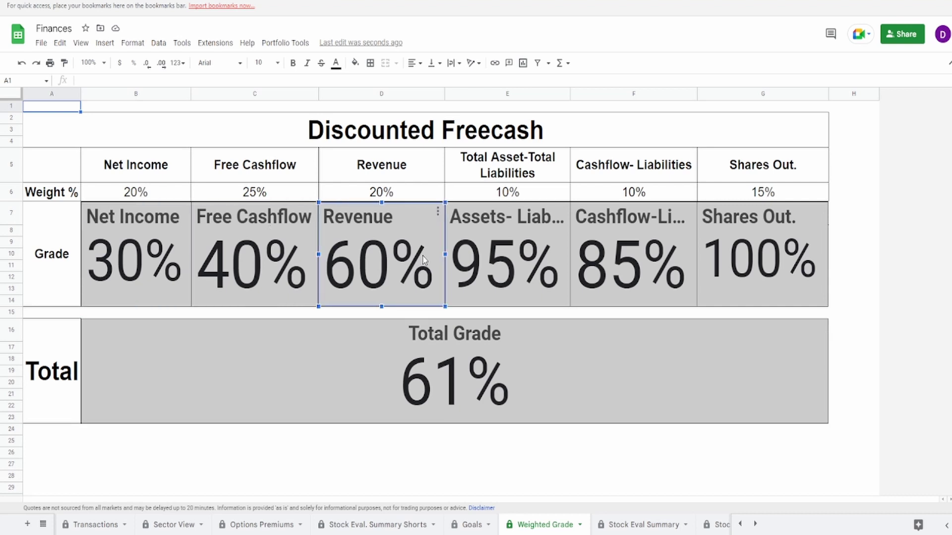
click(176, 257)
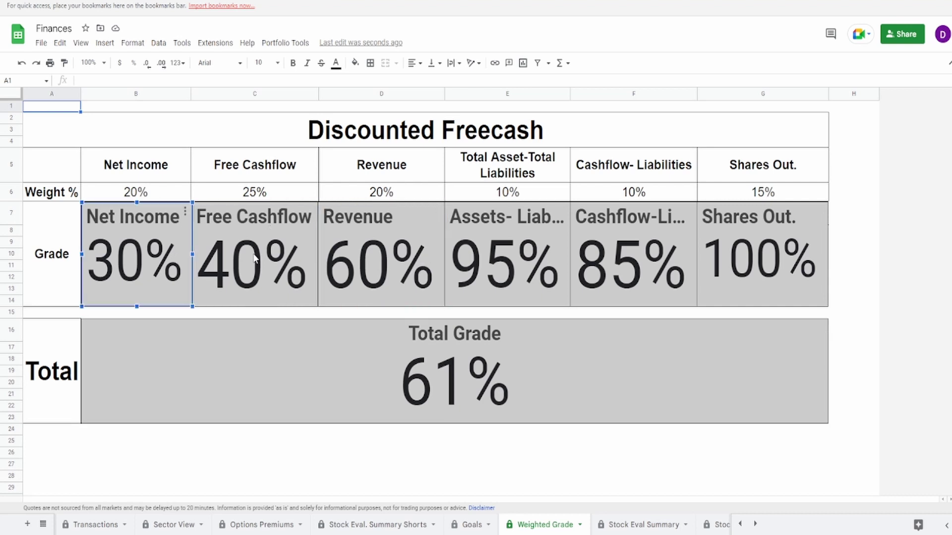
click(254, 258)
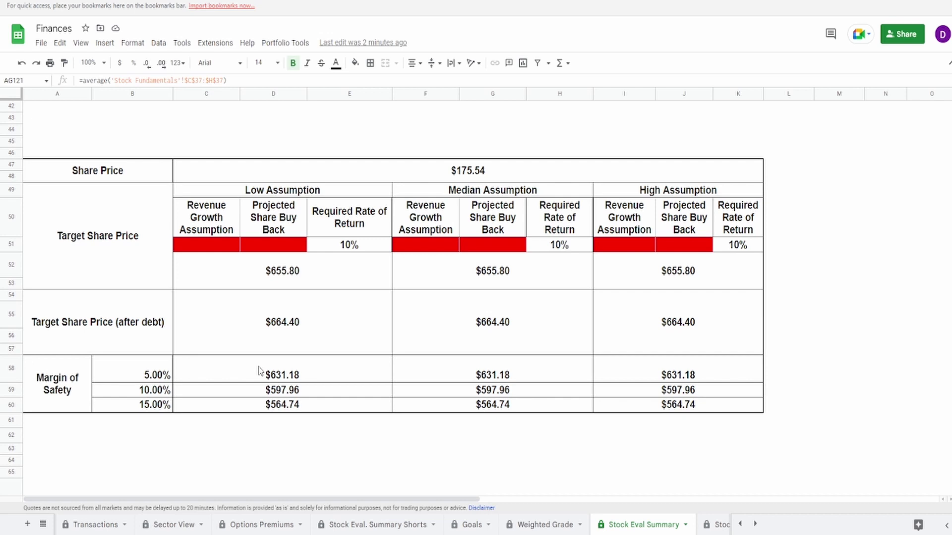
Step: Review the share price and target price table in Stock Eval Summary, and check Nucor's revenue growth metrics on Seeking Alpha
drag(291, 282, 391, 442)
key(ctrl+Up)
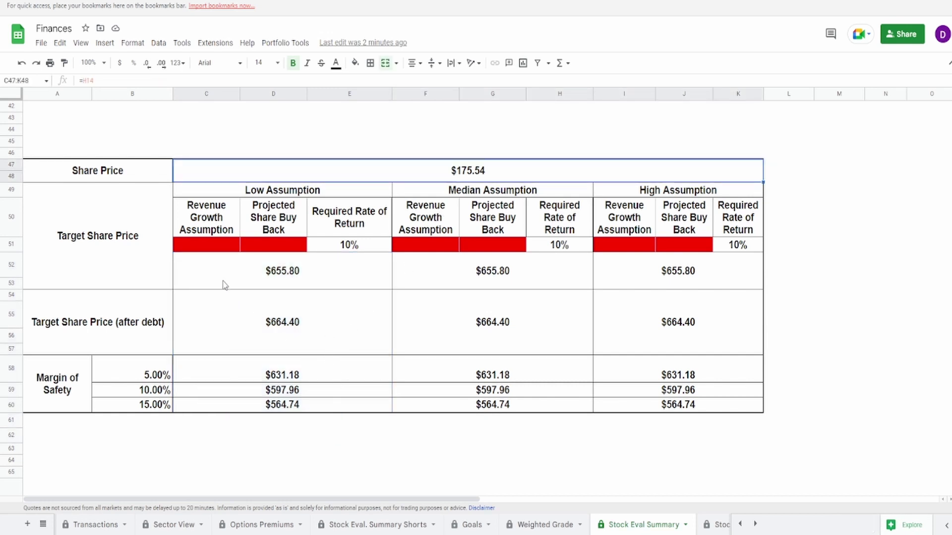
click(213, 250)
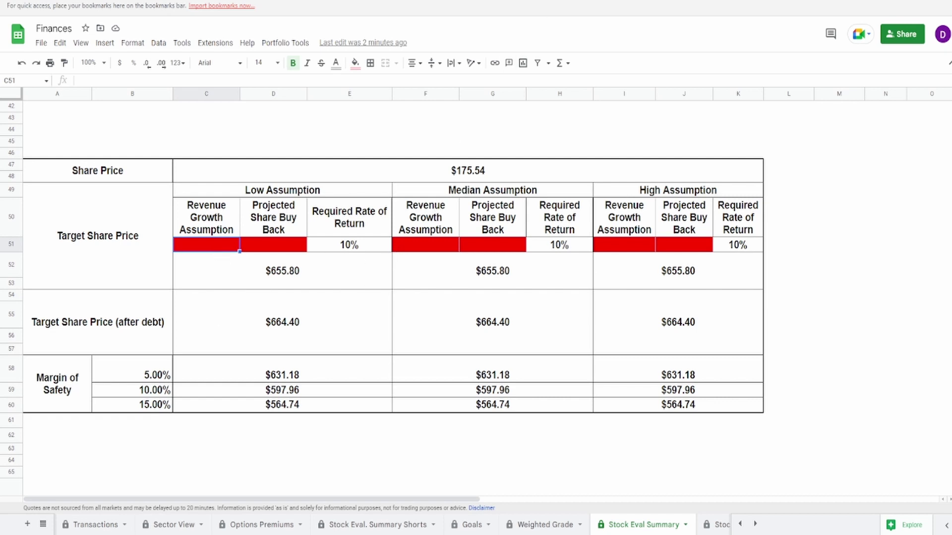
key(ctrl+Tab)
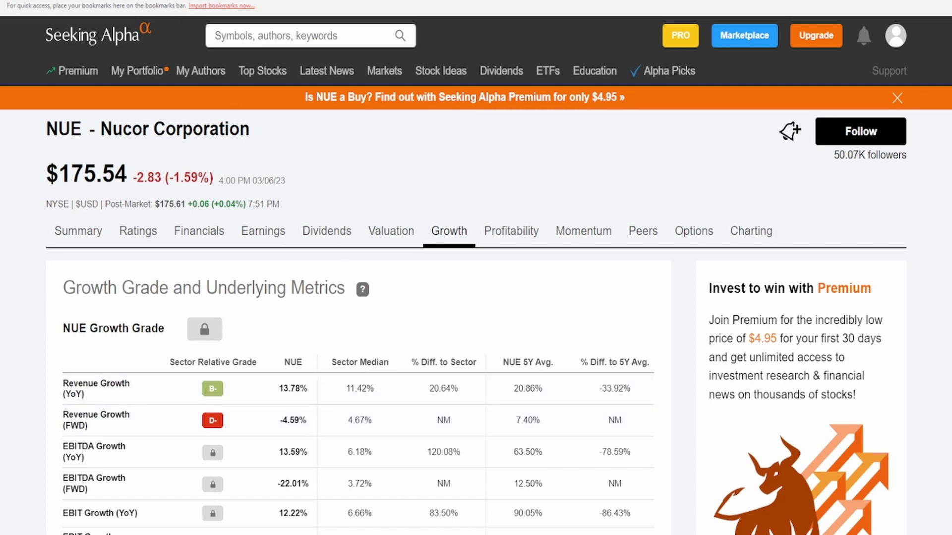
key(ctrl+shift+Tab)
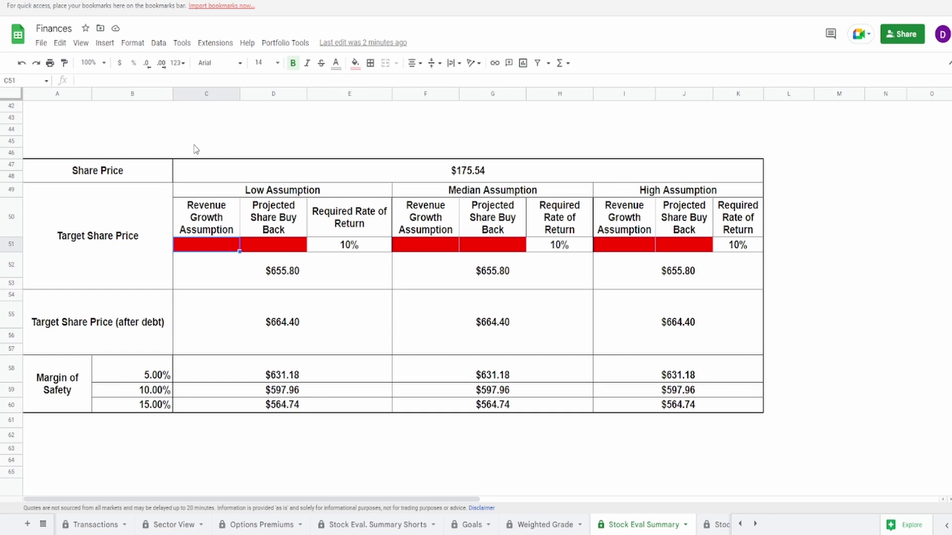
Step: Set the revenue growth assumptions to -7% for the low case, -4% for the median case and -1% for the high case
text(-7)
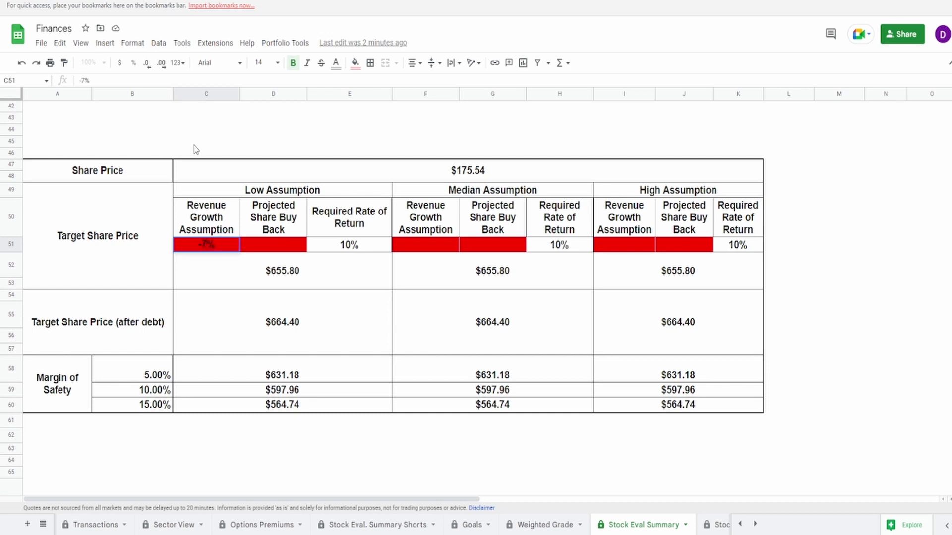
click(439, 241)
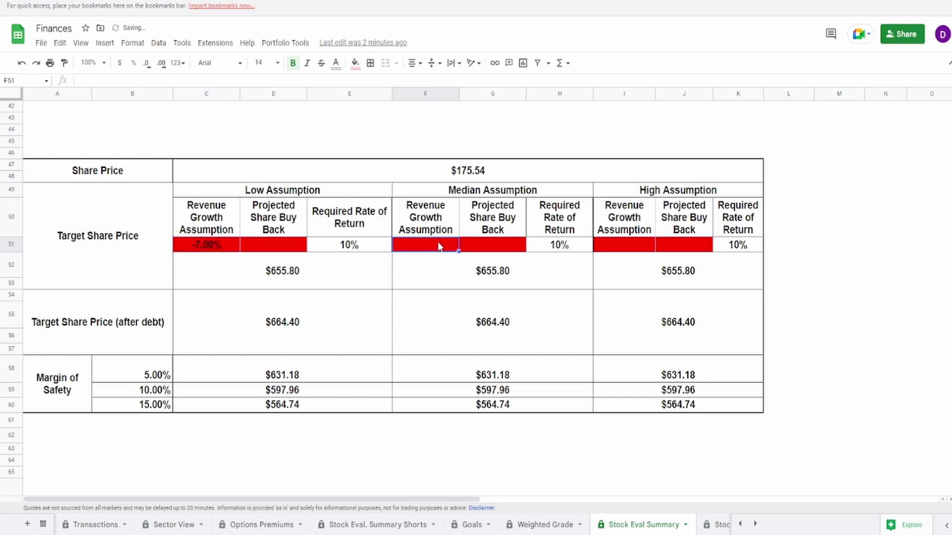
text(-)
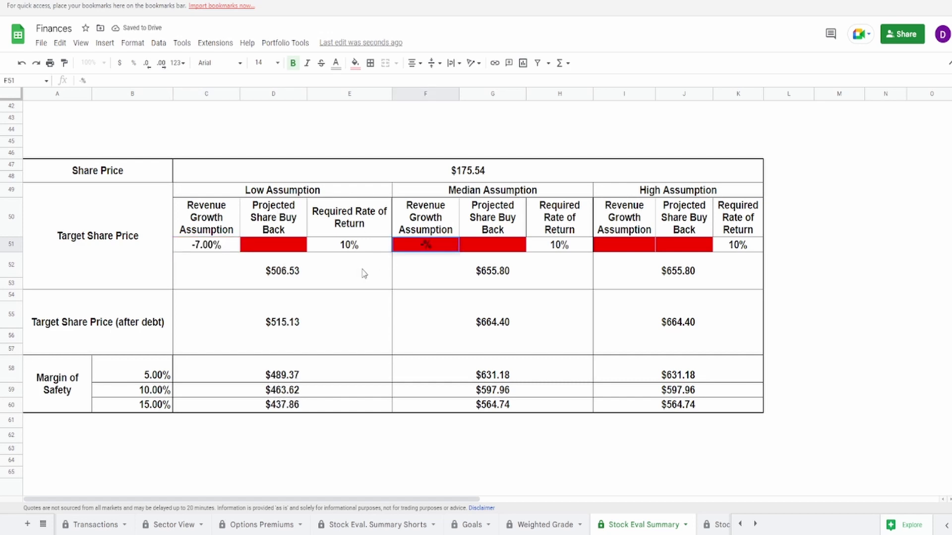
text(4)
key(Return)
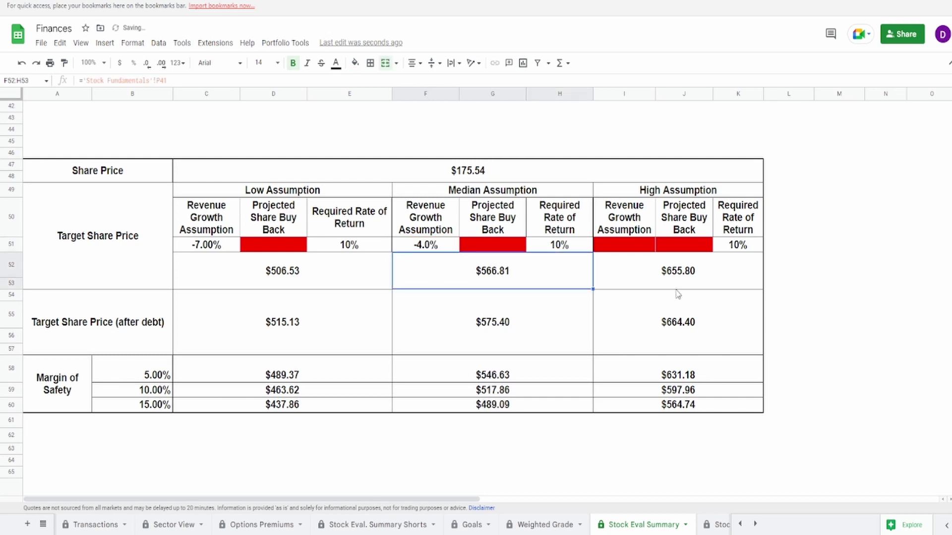
click(638, 246)
text(-1)
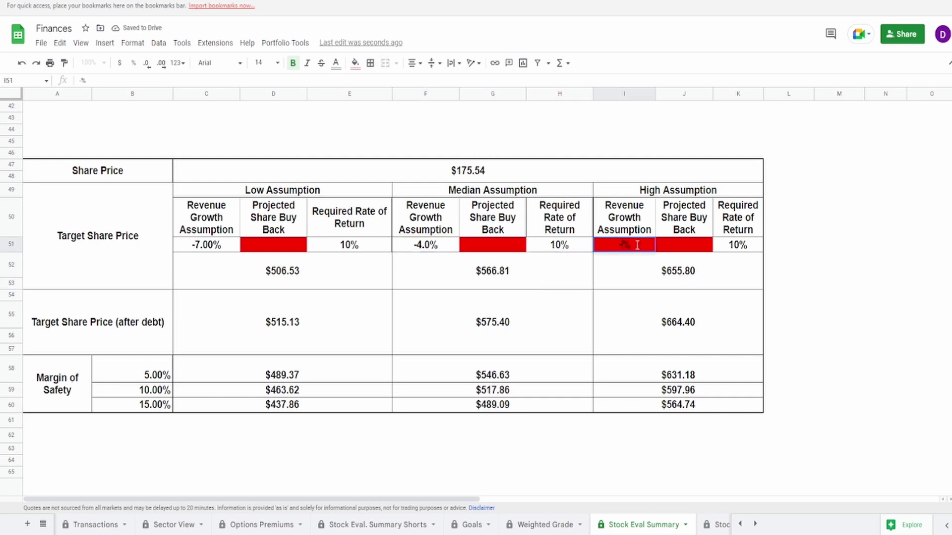
key(Return)
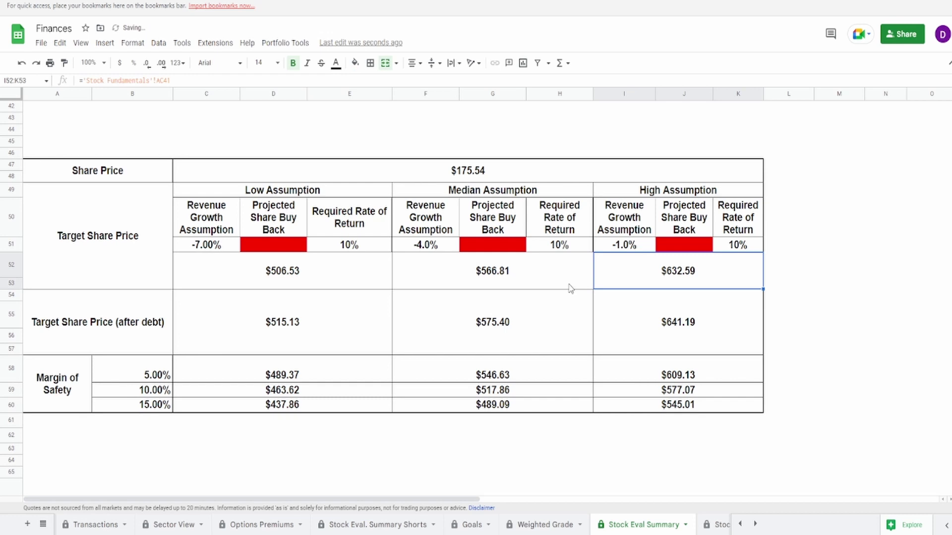
Step: Set the projected share buy back to 3% for the low, 4% for the median and 5% for the high assumption
click(268, 242)
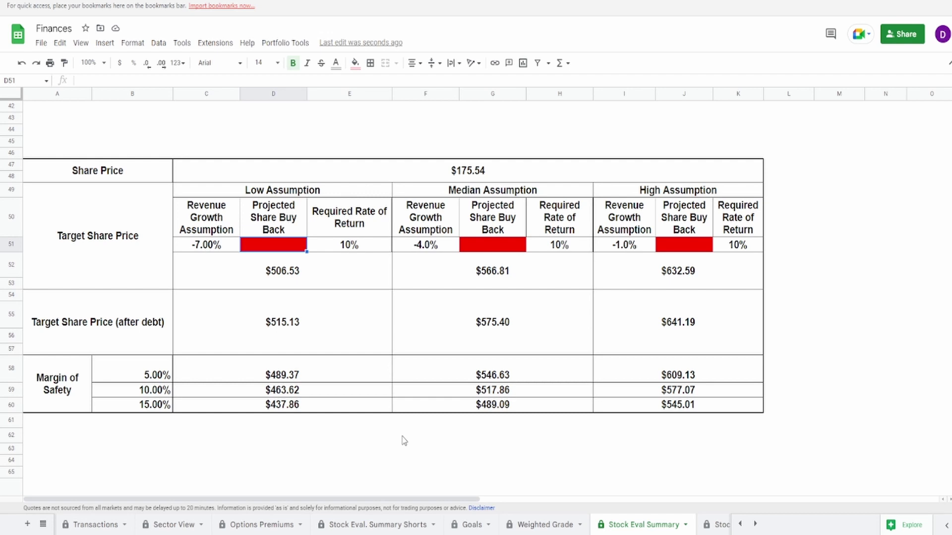
text(3%)
click(502, 242)
text(4%)
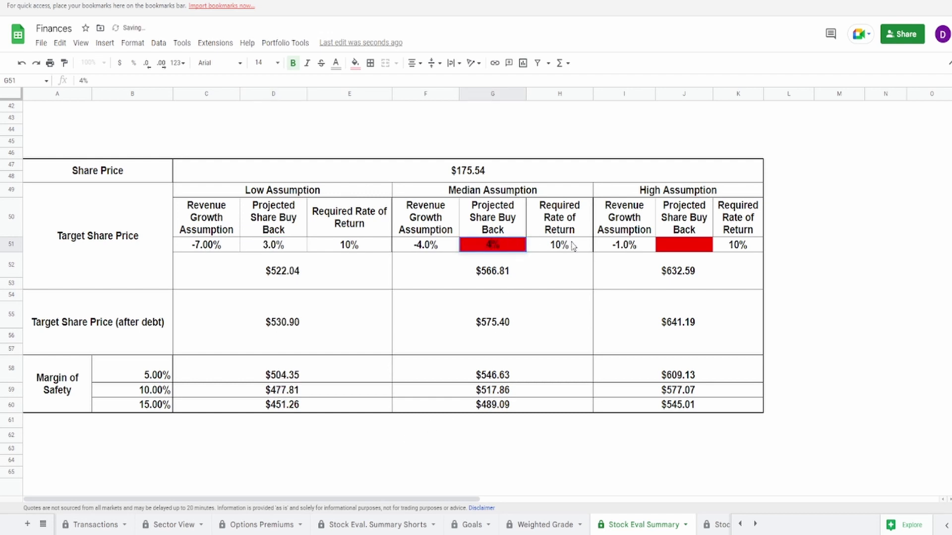
click(662, 251)
text(5%)
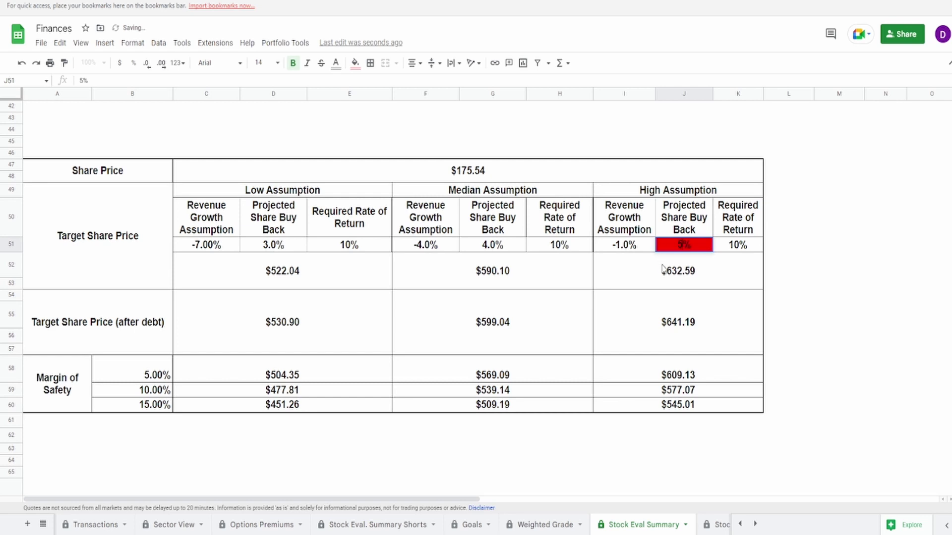
click(655, 288)
click(304, 283)
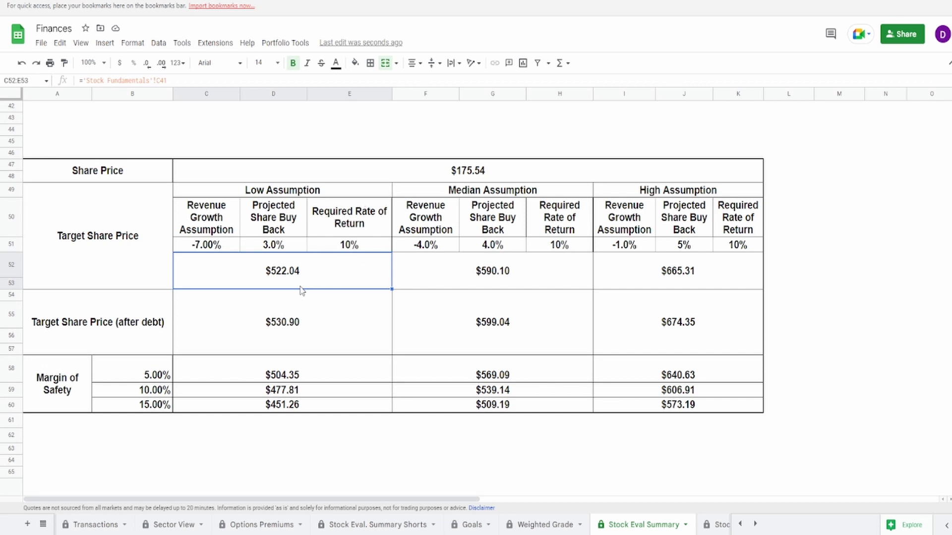
Step: Review the low and high target share prices, before and after debt, and their 5% to 15% margin of safety prices
click(628, 283)
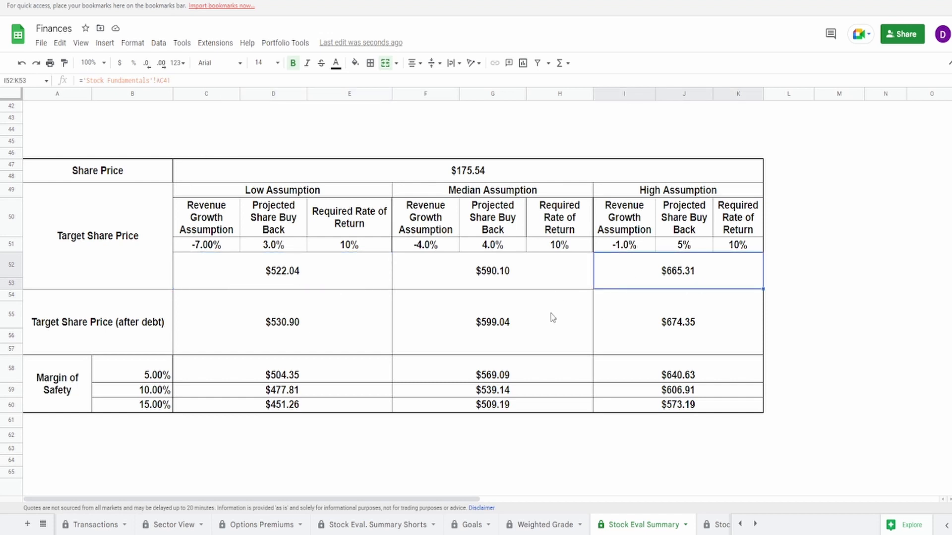
click(222, 336)
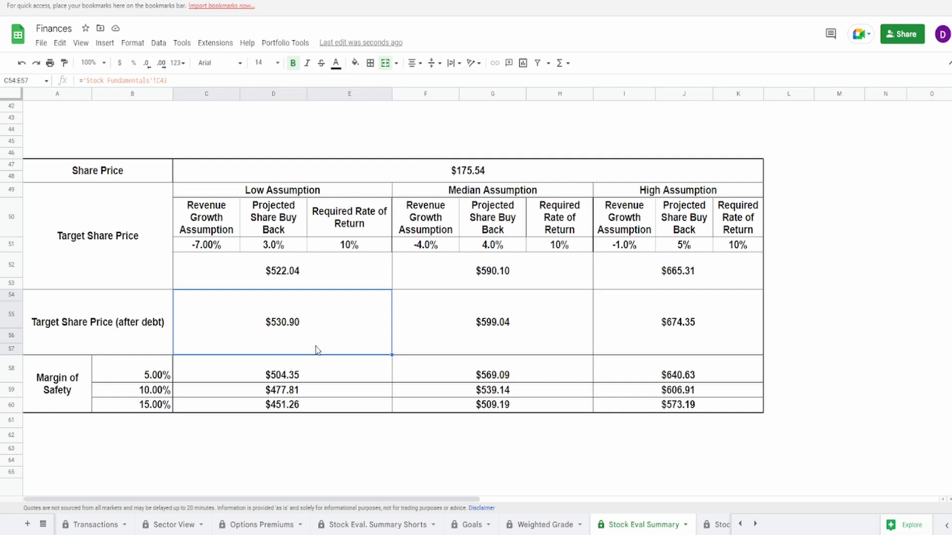
click(635, 331)
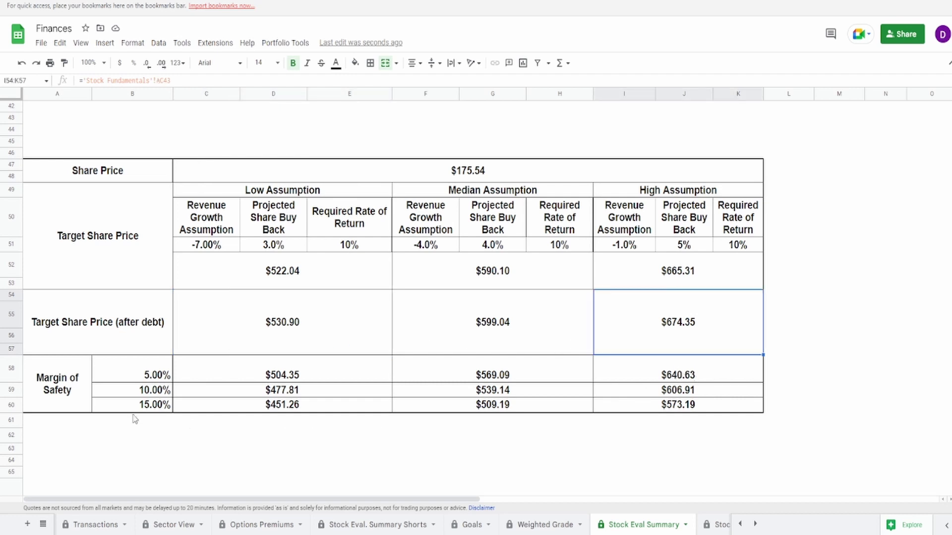
drag(134, 376, 144, 412)
click(241, 412)
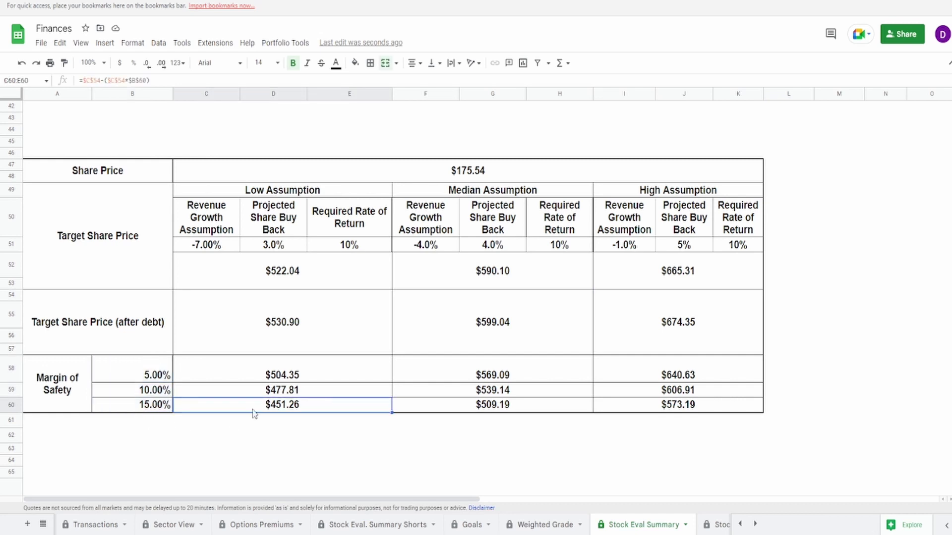
click(694, 367)
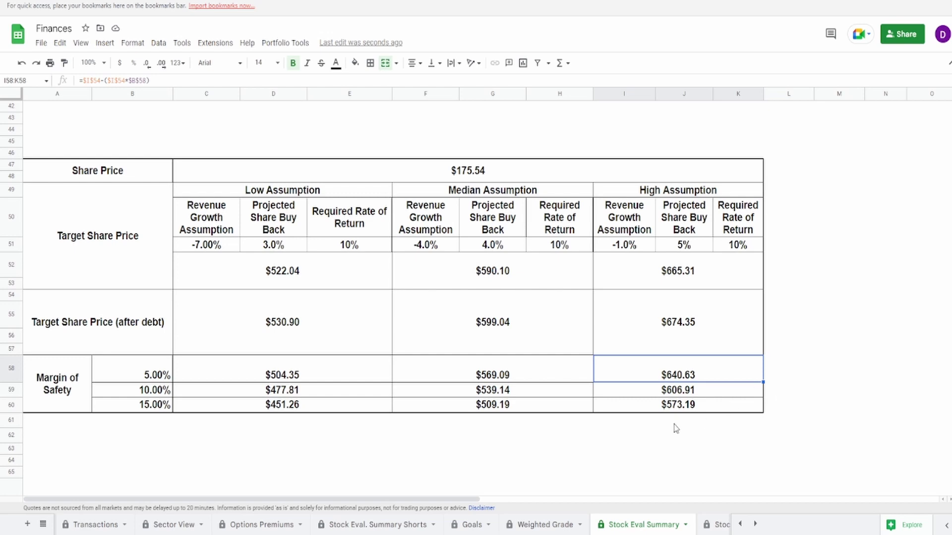
Step: Examine the Net Income and Free Cash Flow charts in Stock Eval Summary for their five-year trends
drag(446, 500, 840, 500)
scroll(791, 377, up, 10)
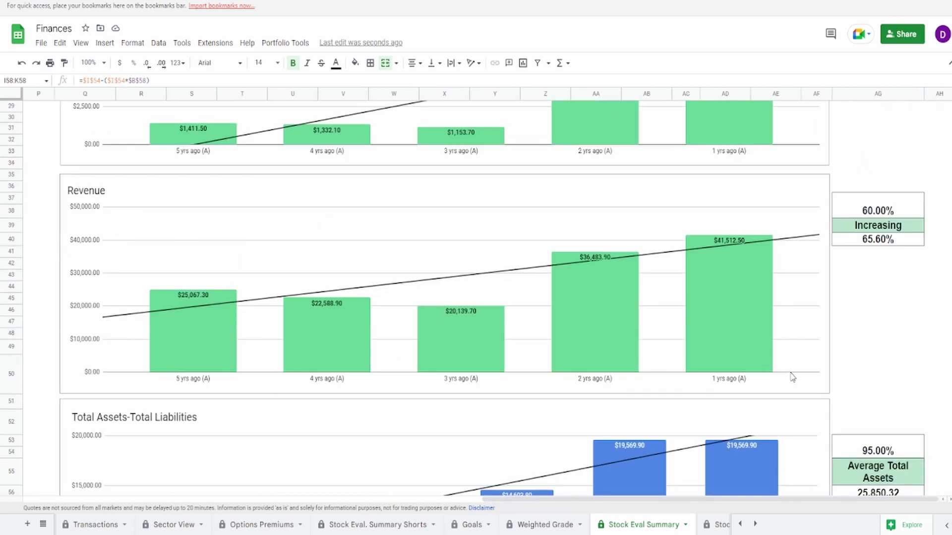
click(629, 254)
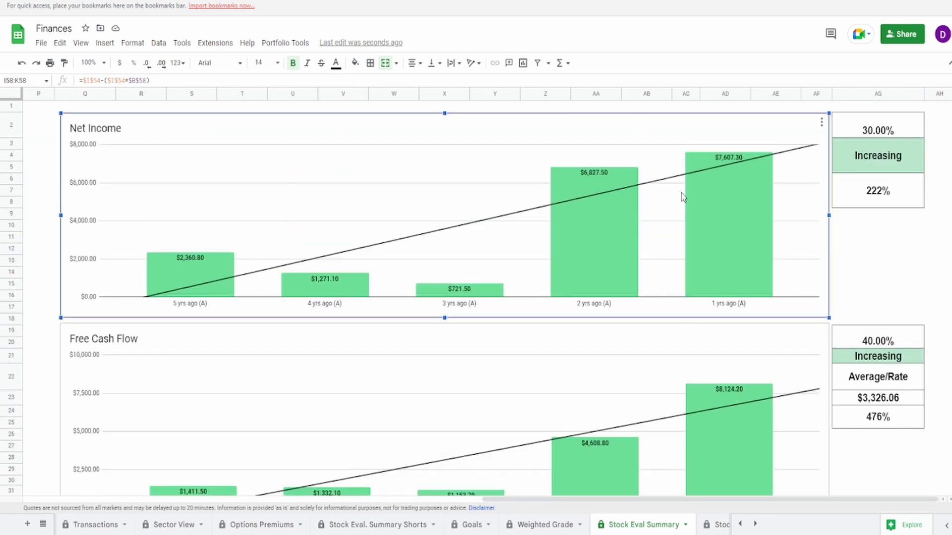
mouse_move(462, 296)
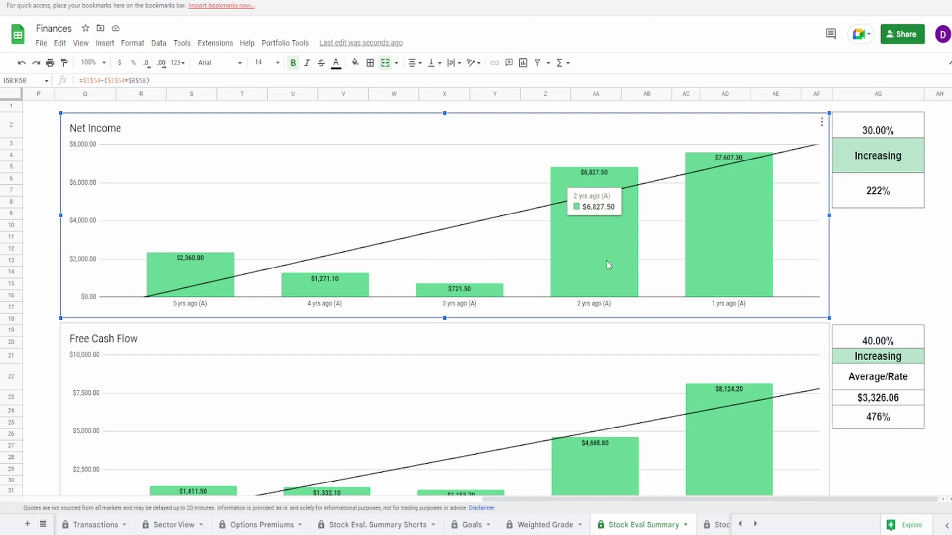
scroll(528, 367, down, 3)
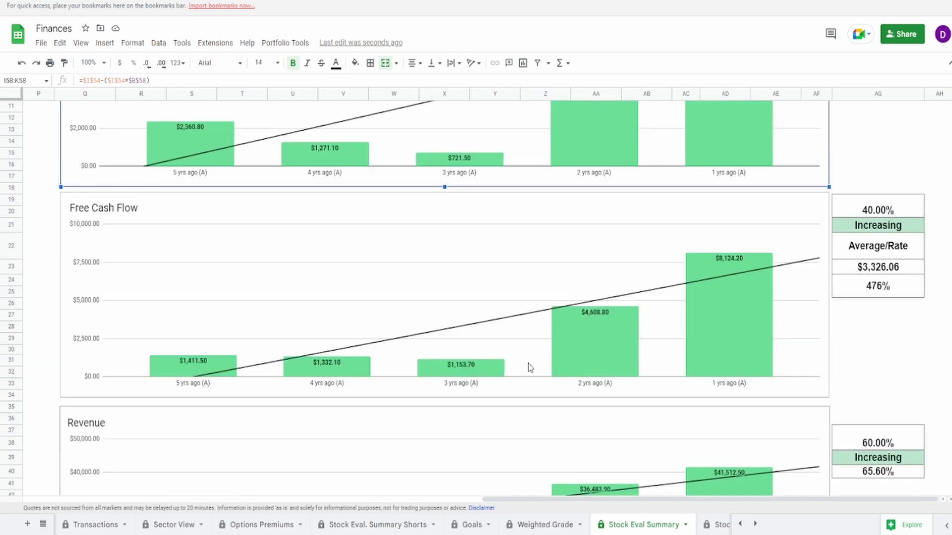
click(496, 378)
mouse_move(486, 373)
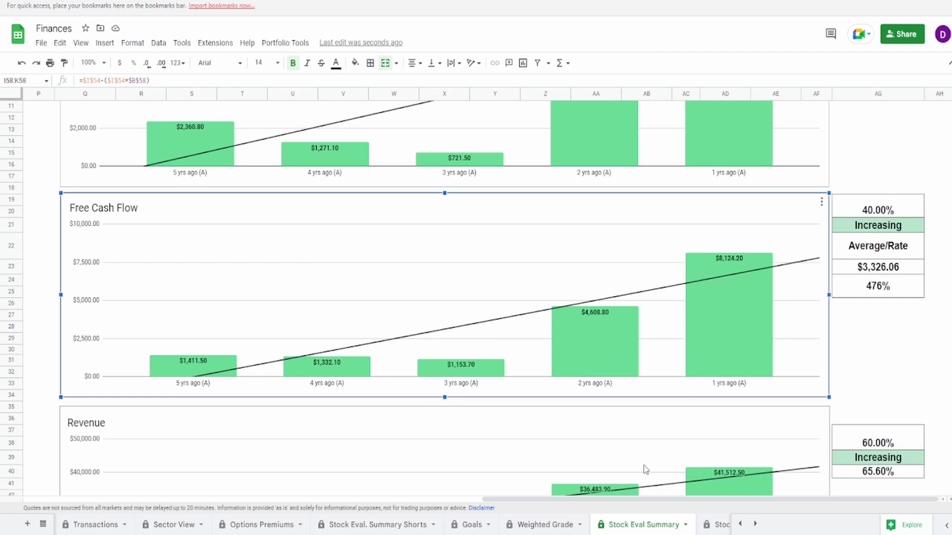
Step: Check Nucor's PE (TTM) in the ticker summary and compare it with the target share price table
drag(664, 501, 85, 463)
scroll(132, 385, down, 8)
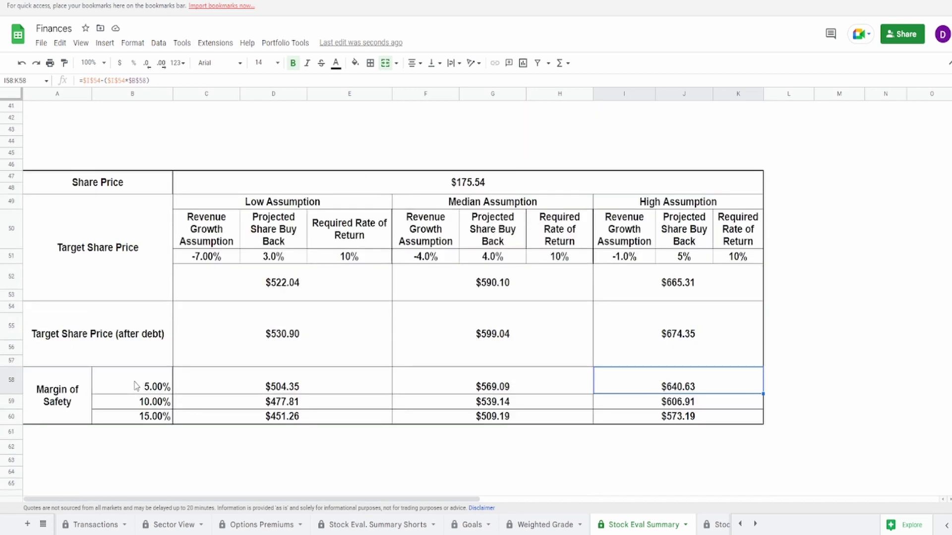
scroll(144, 385, up, 10)
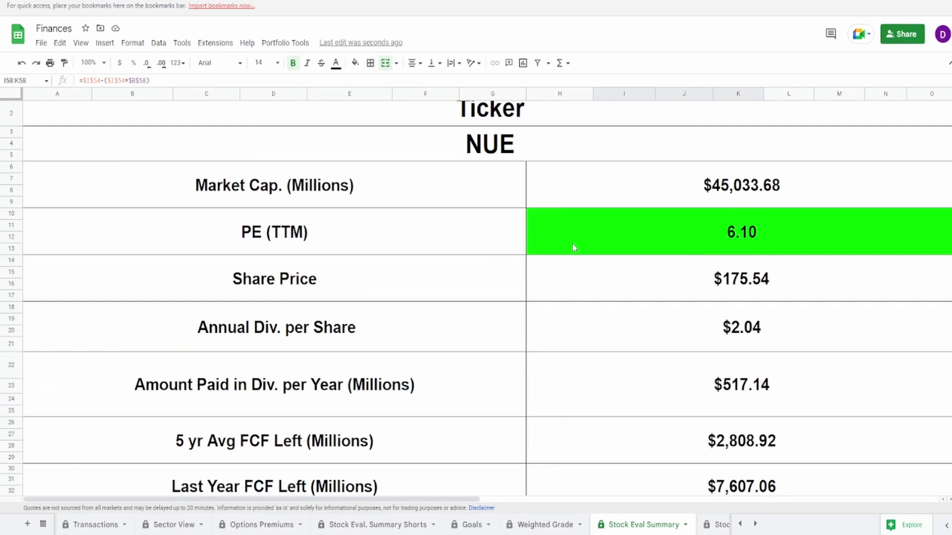
click(573, 248)
scroll(365, 361, down, 10)
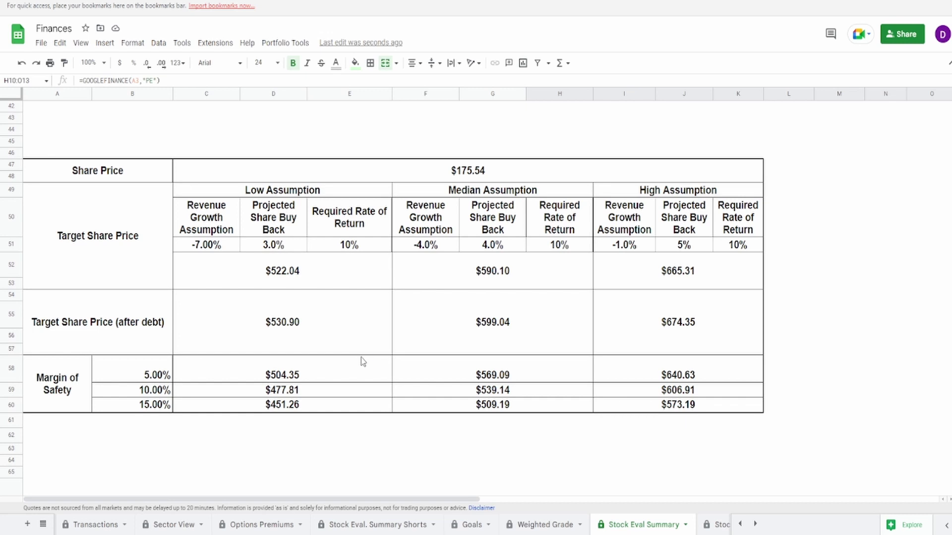
scroll(421, 392, down, 1)
click(441, 403)
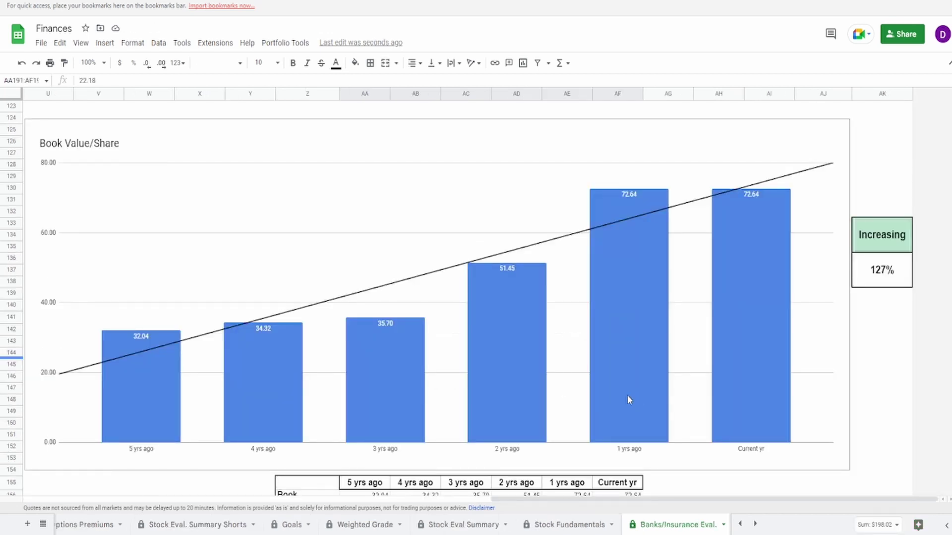
Step: Examine the Book Value/Share and Tangible Book Value/Share charts on the Banks/Insurance Eval. sheet
click(629, 387)
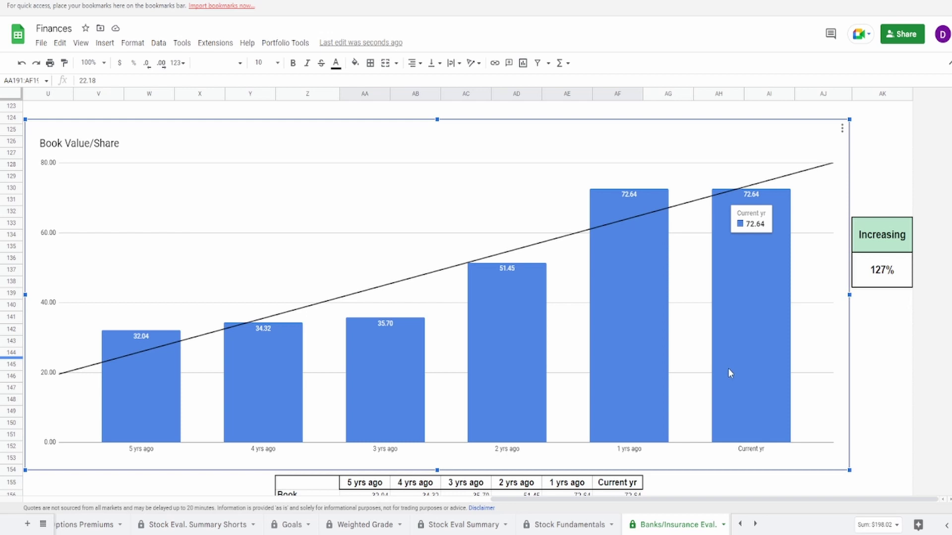
scroll(728, 370, down, 1)
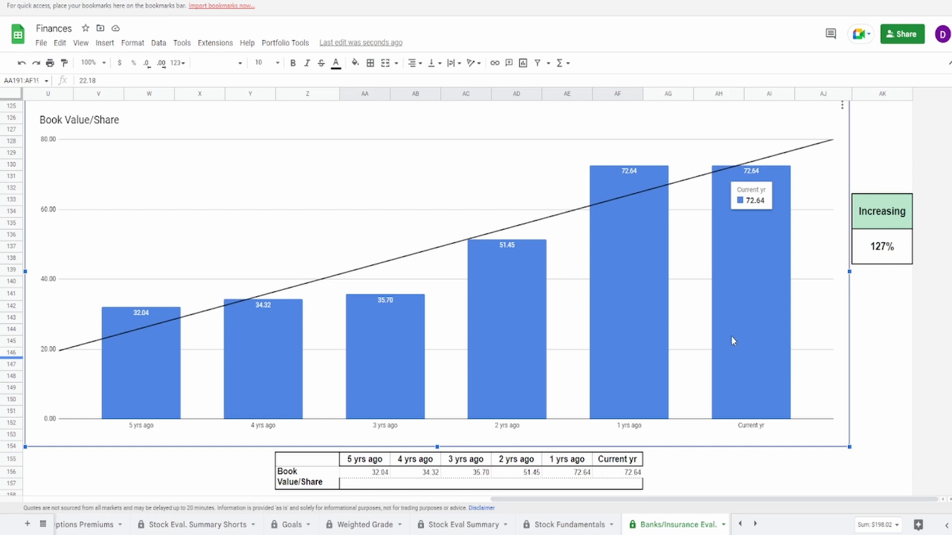
scroll(730, 339, down, 9)
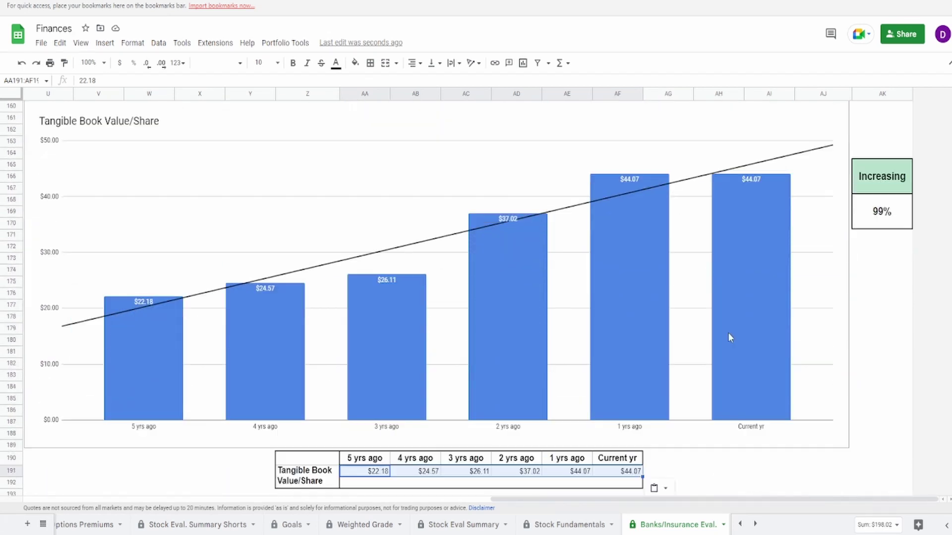
click(729, 333)
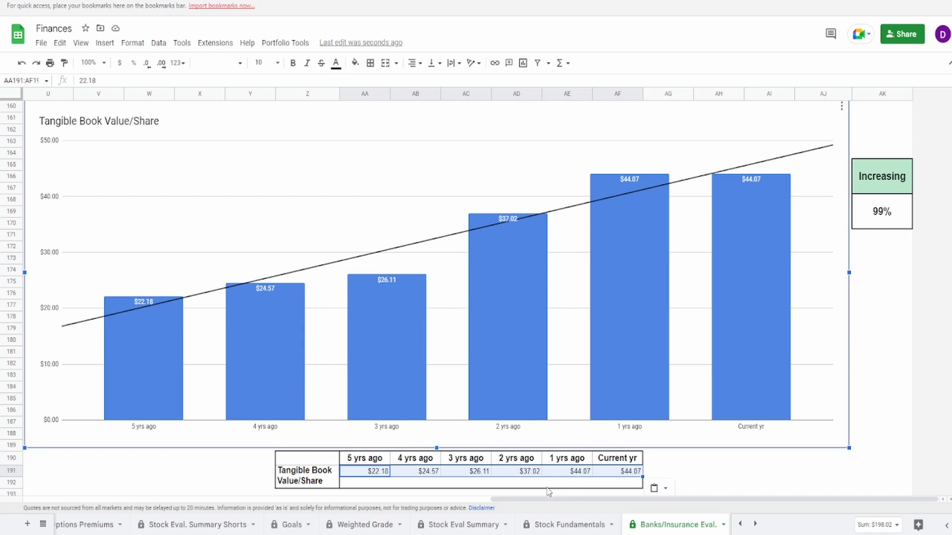
Step: Return to Stock Eval Summary and check the low assumption's target share price before and after debt
click(469, 526)
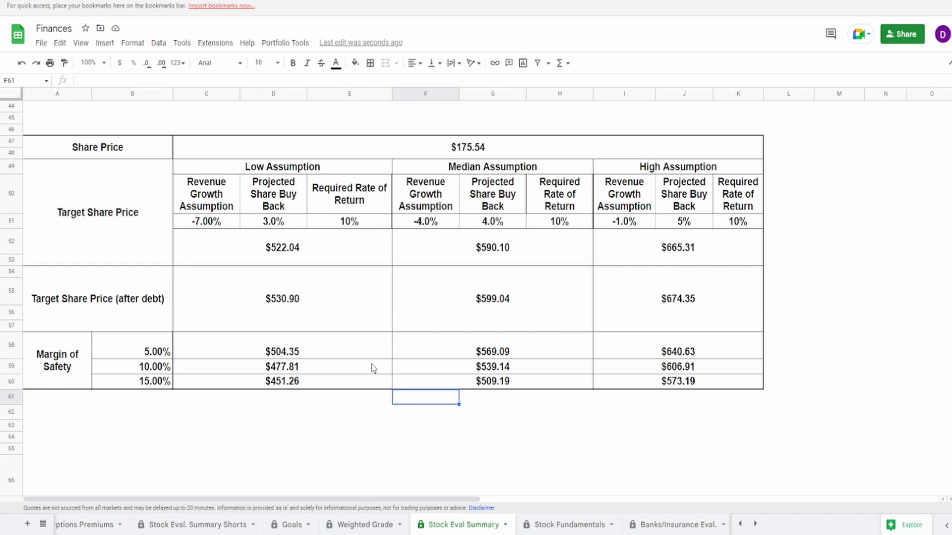
click(289, 262)
click(291, 314)
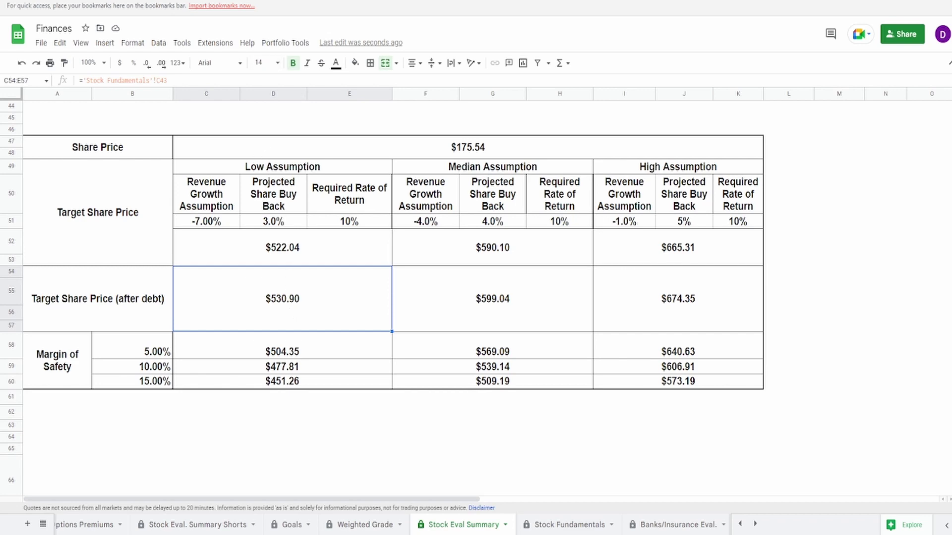
Step: Switch to Seeking Alpha and view Nucor's share price chart over five years on its summary page
key(ctrl+Tab)
scroll(237, 263, up, 15)
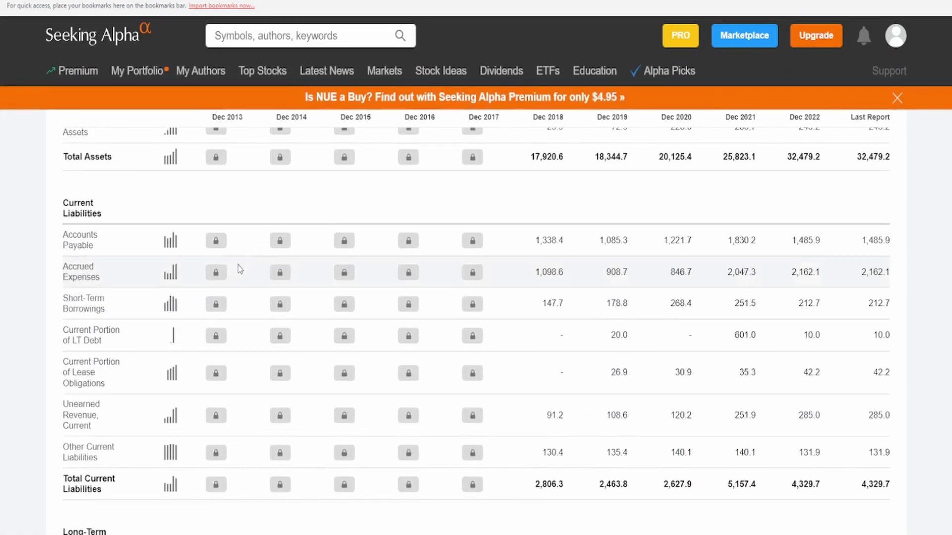
scroll(237, 272, up, 5)
click(104, 240)
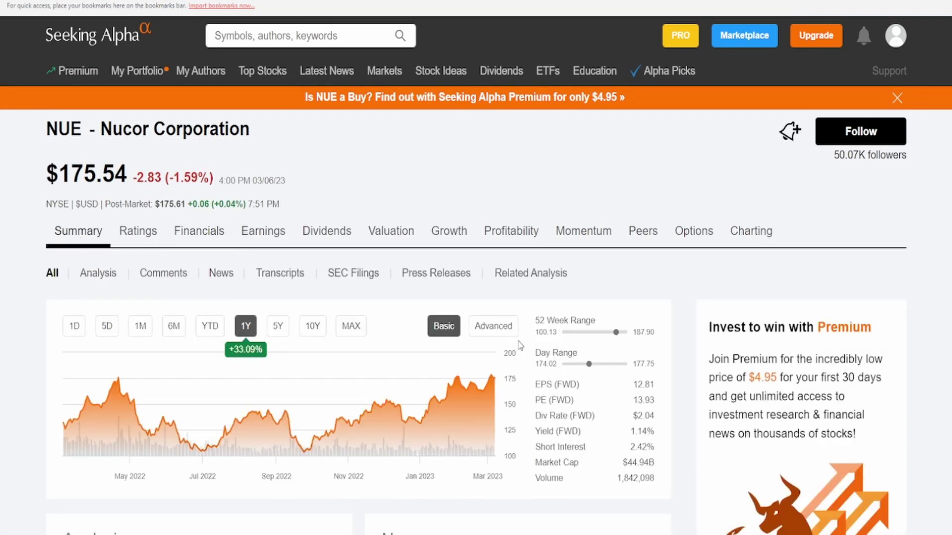
click(278, 328)
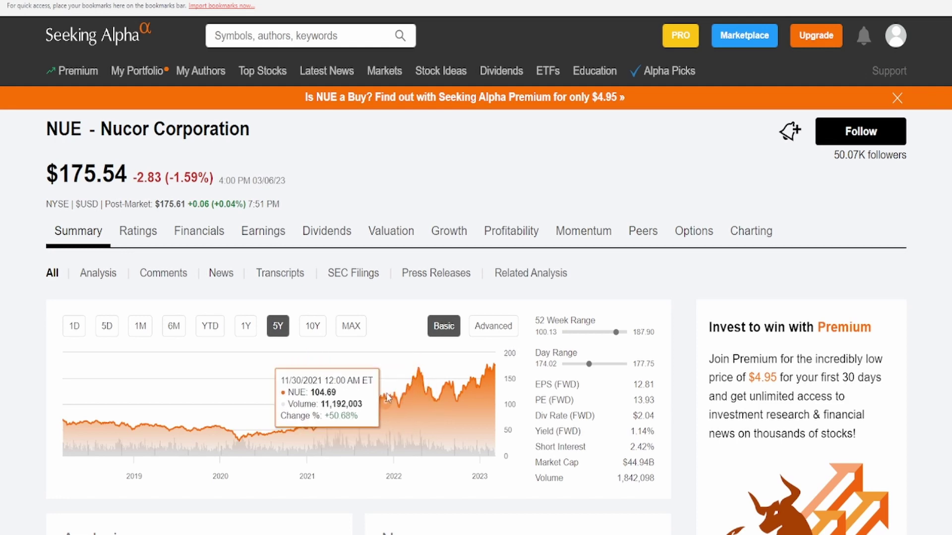
Step: Switch back to the Finances spreadsheet and recheck the low-case target prices against the current share price
key(ctrl+Tab)
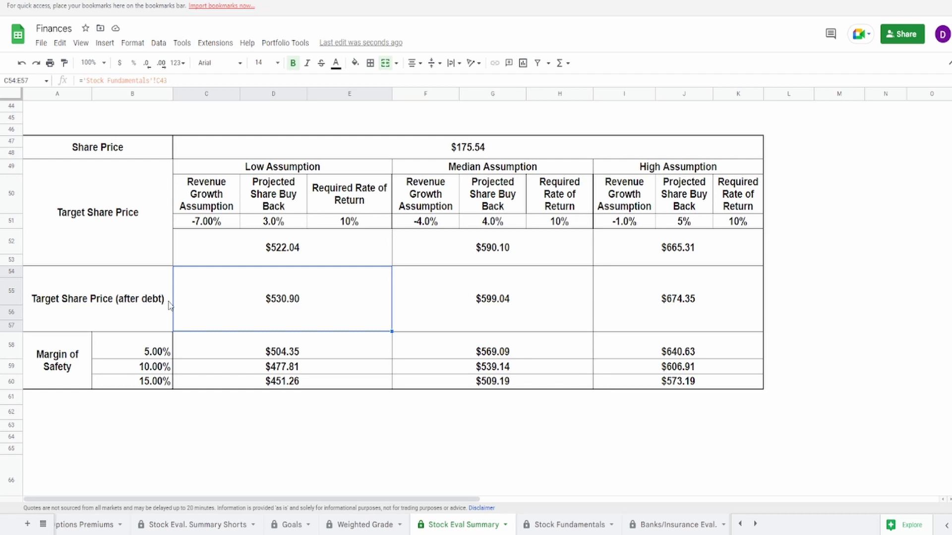
click(309, 251)
click(378, 317)
Step: Review the monthly income, dividend per share, annual and quarterly figures in the Dividends at Current Price table
scroll(379, 318, down, 8)
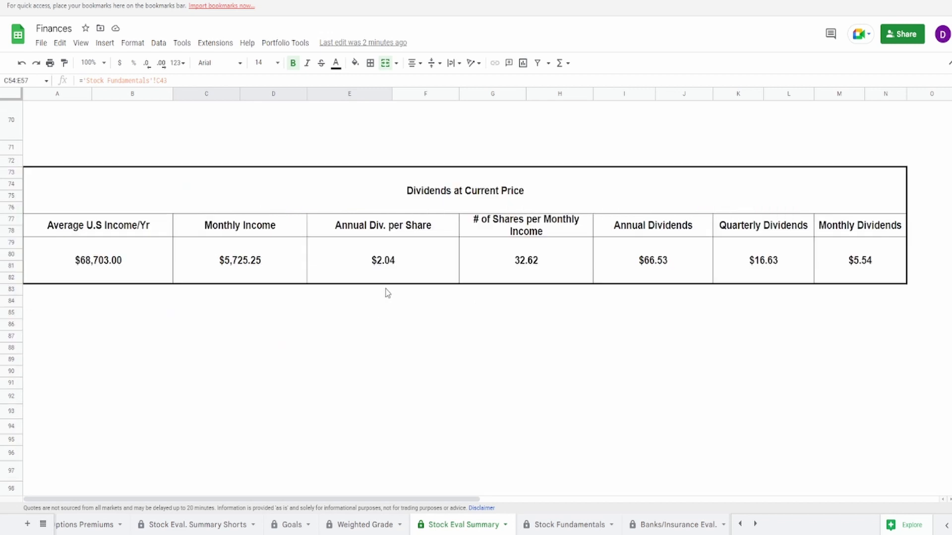
click(384, 280)
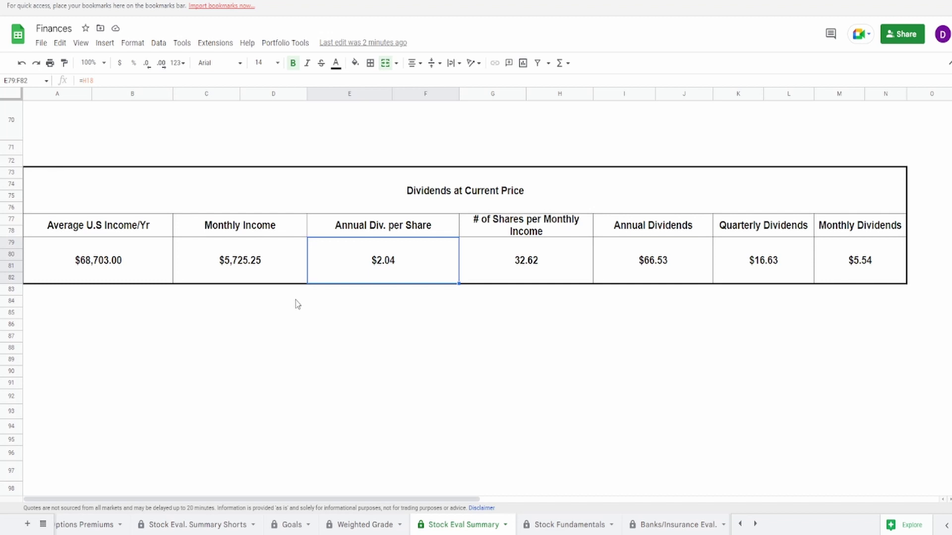
click(270, 248)
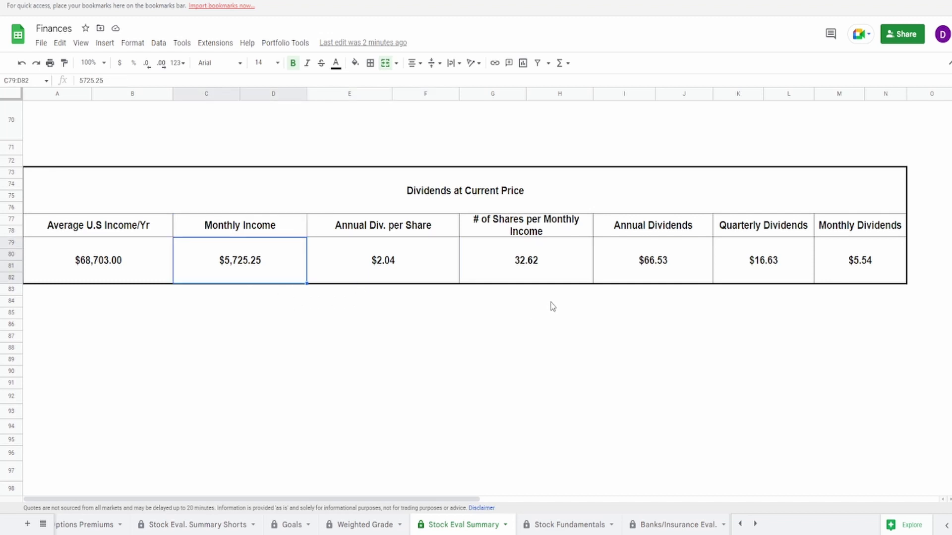
click(614, 272)
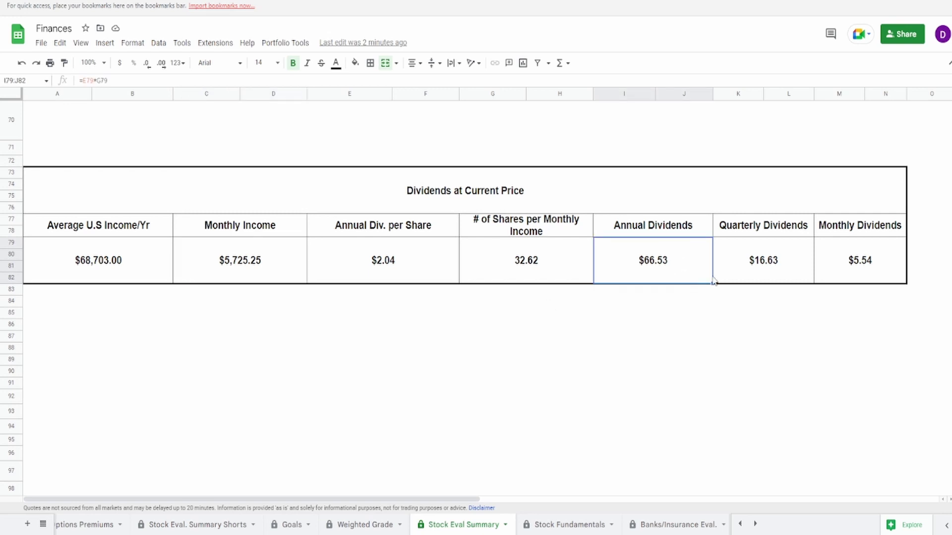
click(755, 277)
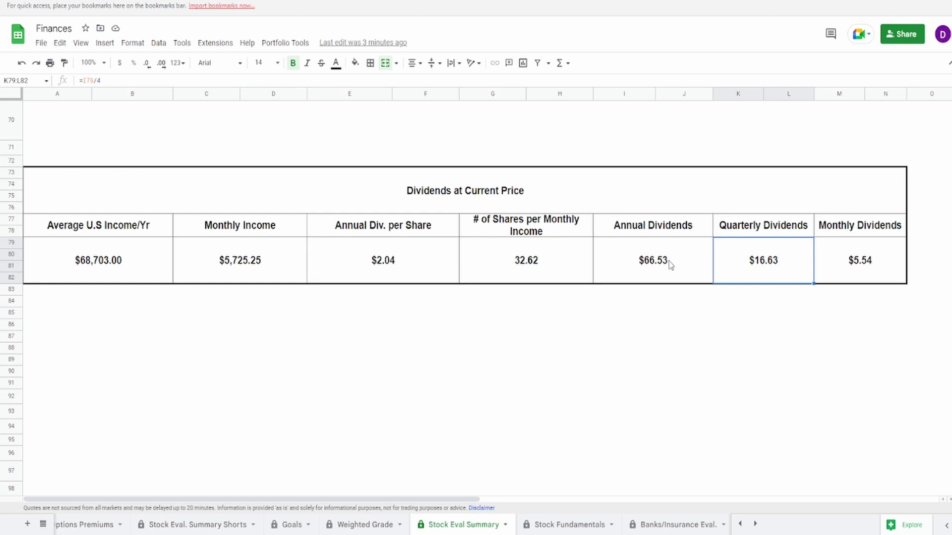
Step: Revisit the target share price table and its low assumption values after the dividend review
scroll(670, 264, up, 10)
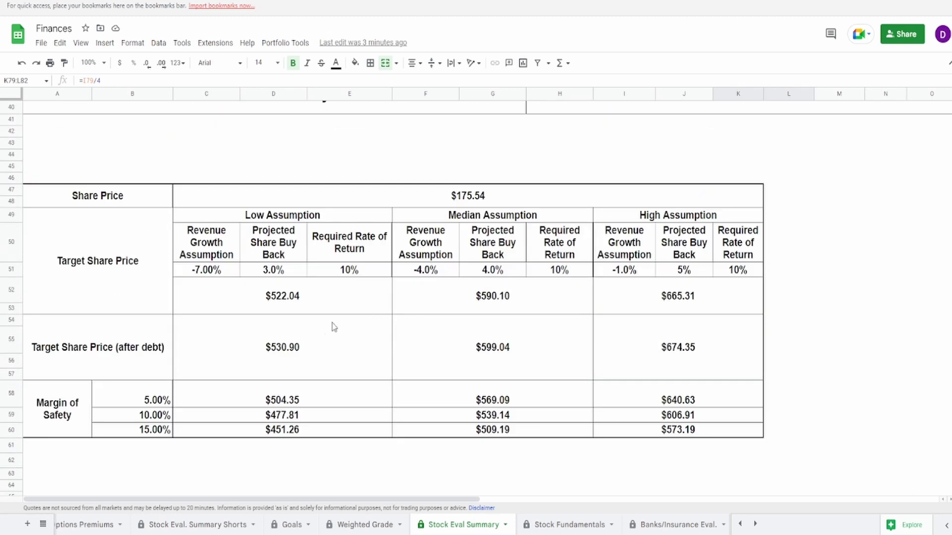
click(329, 329)
click(329, 296)
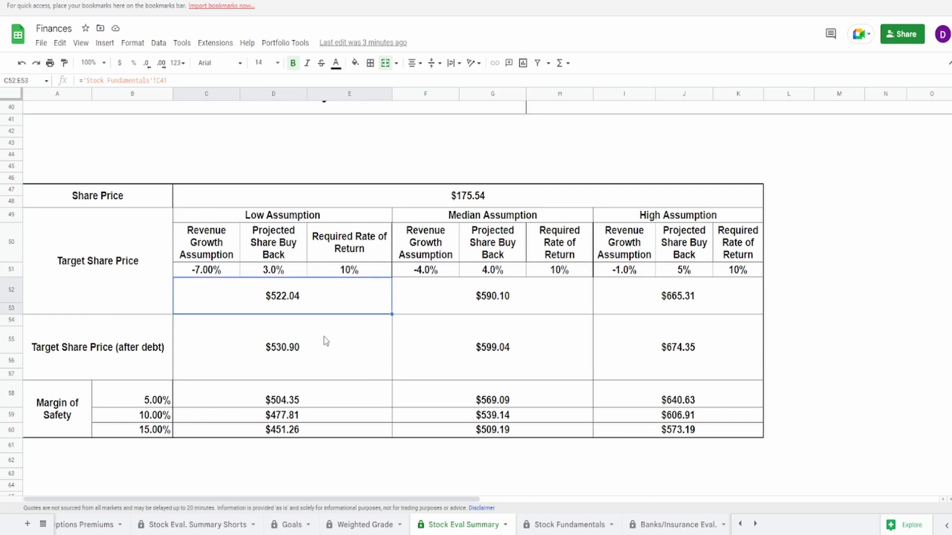
click(427, 216)
click(428, 203)
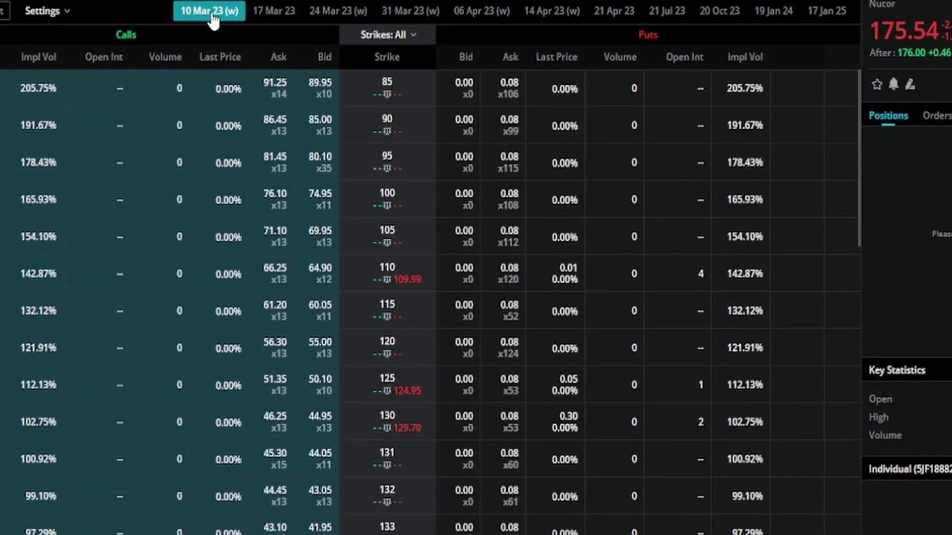
Step: Browse Nucor's options chain in the trading platform through the 17 Mar to 14 Apr 2023 expirations
click(251, 17)
click(339, 20)
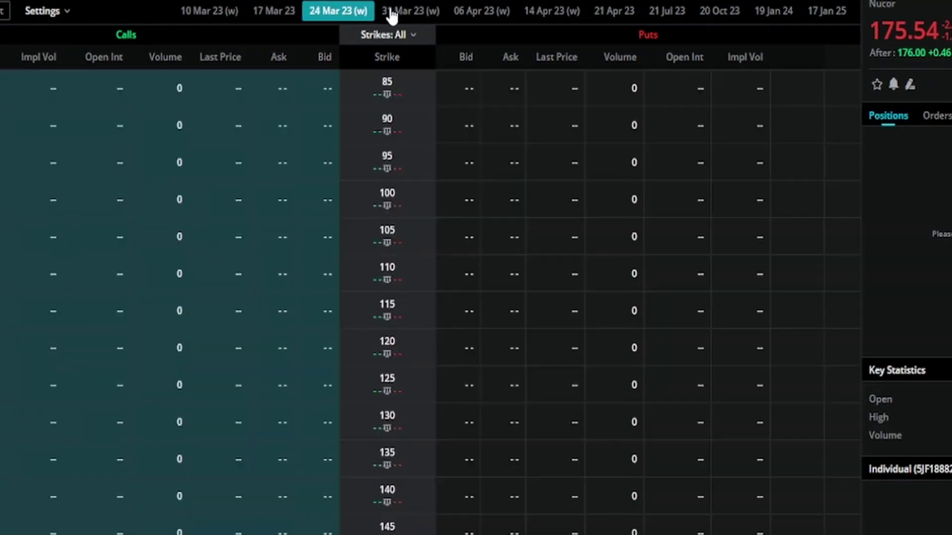
click(394, 14)
click(498, 19)
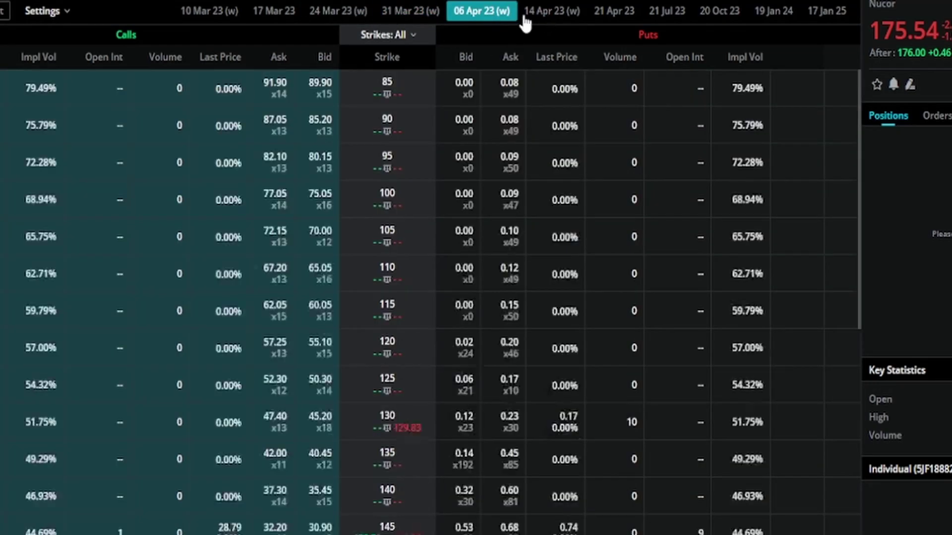
click(533, 18)
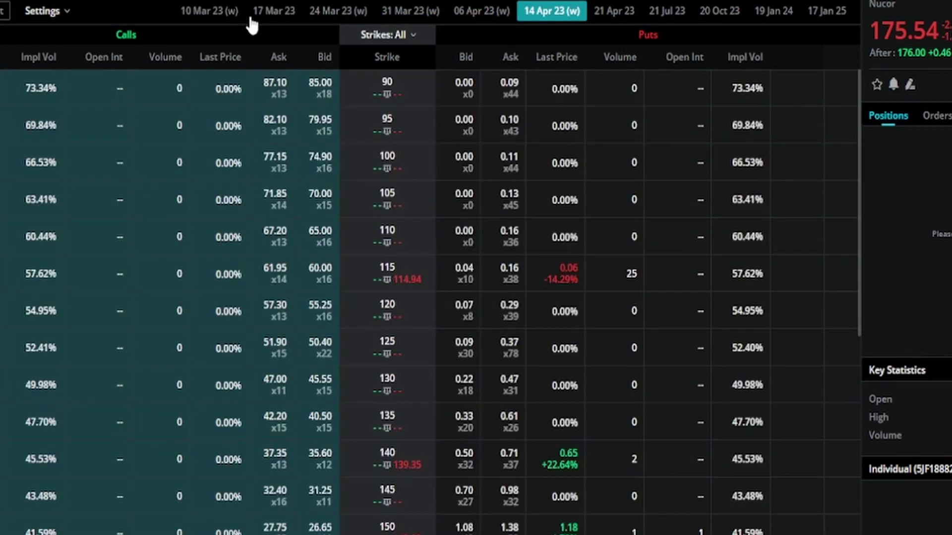
Step: Show the 10 Mar 23 weekly expiration for Nucor and examine the put bids and asks at strikes just below the share price
click(210, 15)
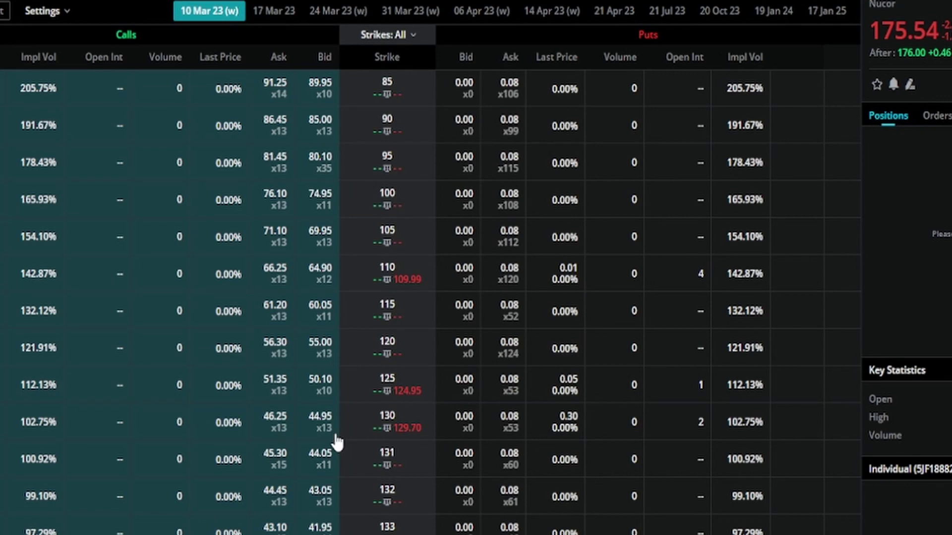
click(443, 440)
scroll(441, 496, down, 10)
scroll(465, 469, up, 3)
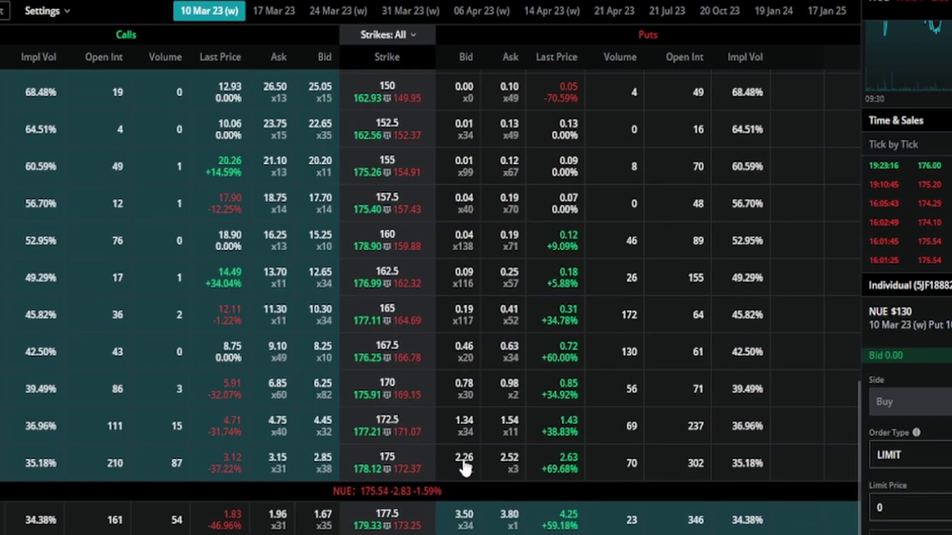
scroll(465, 468, down, 5)
scroll(463, 408, up, 3)
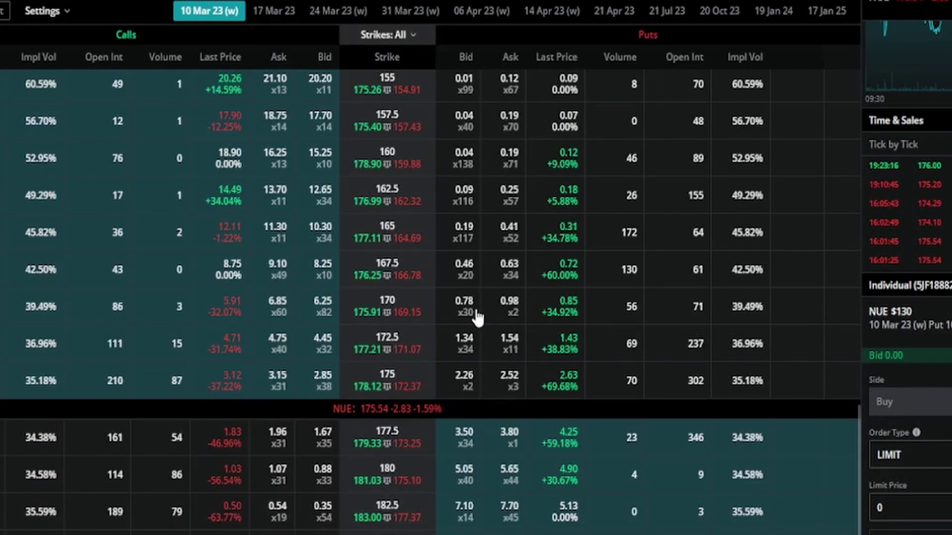
scroll(945, 436, up, 6)
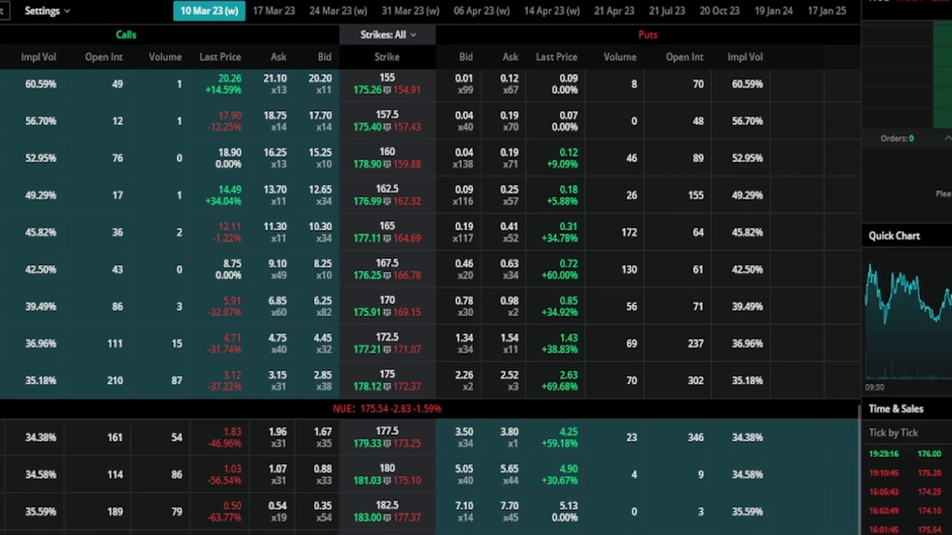
scroll(907, 278, up, 6)
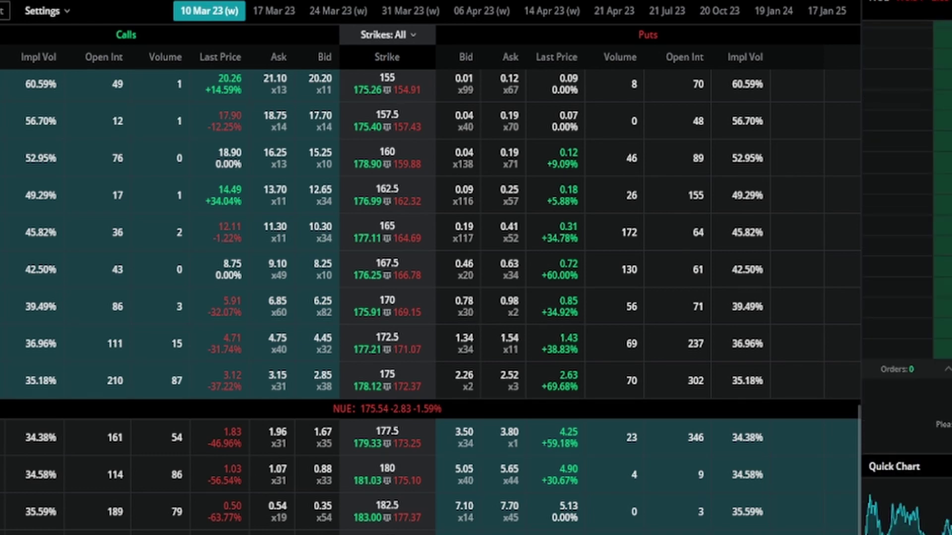
scroll(907, 278, up, 10)
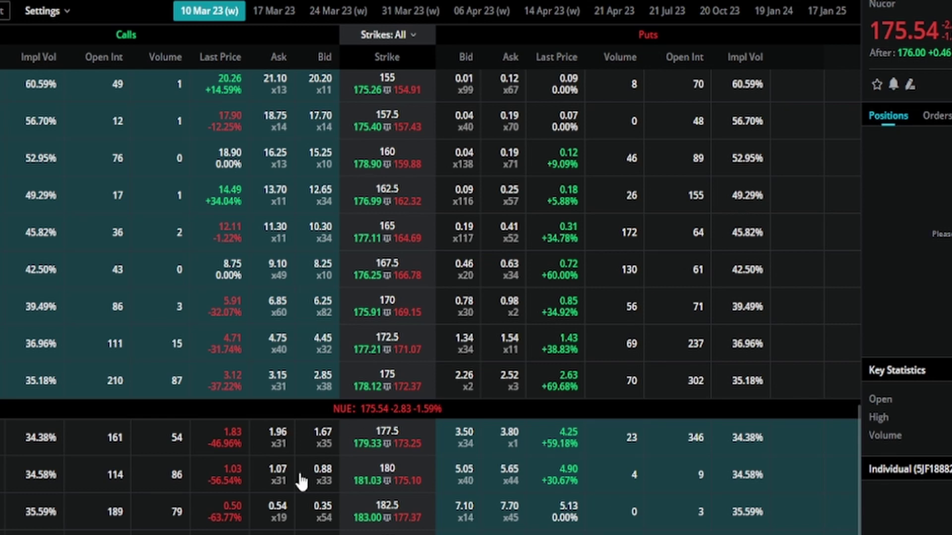
Step: Compare the 10 Mar 23 calls above the share price, picking the $182.5 call's ask and bid and the $185 call's bid
click(281, 493)
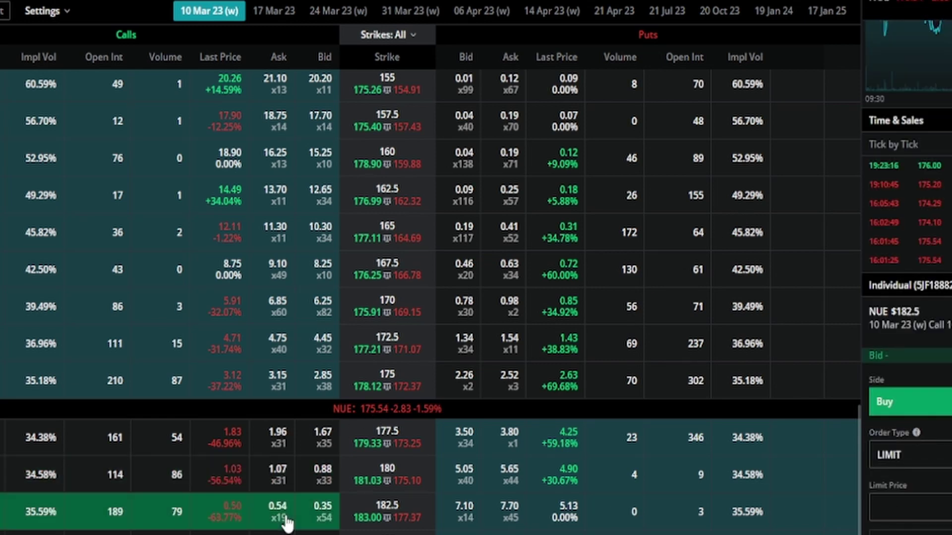
click(285, 518)
scroll(637, 450, down, 5)
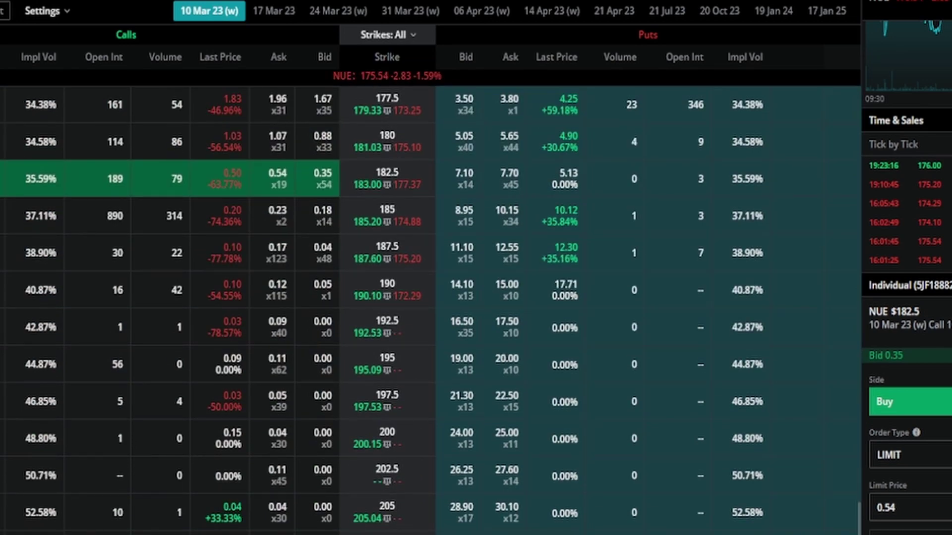
scroll(311, 530, up, 5)
scroll(311, 530, up, 1)
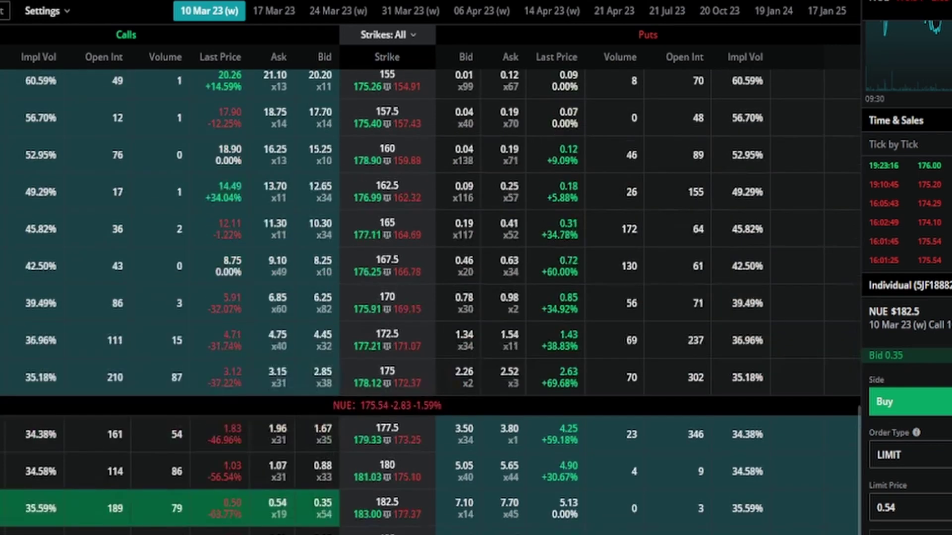
scroll(312, 530, down, 1)
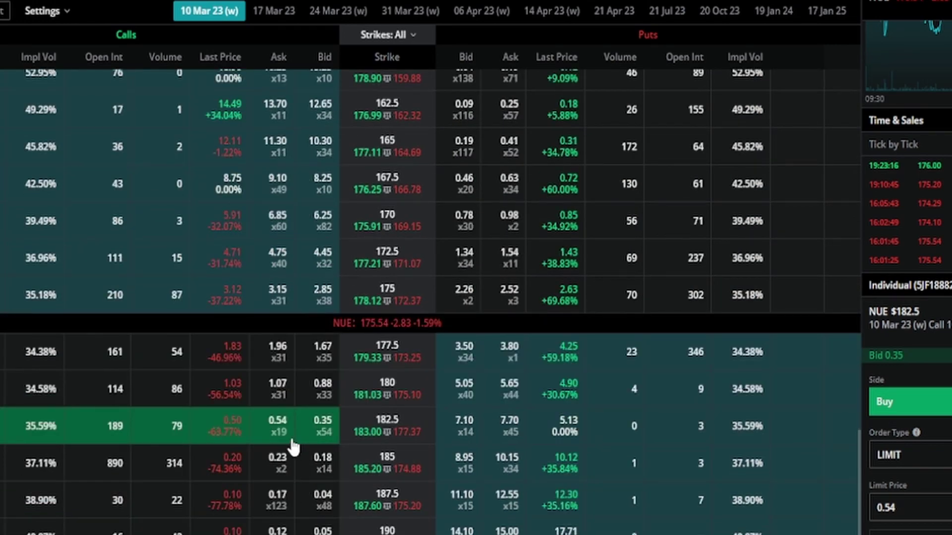
click(300, 424)
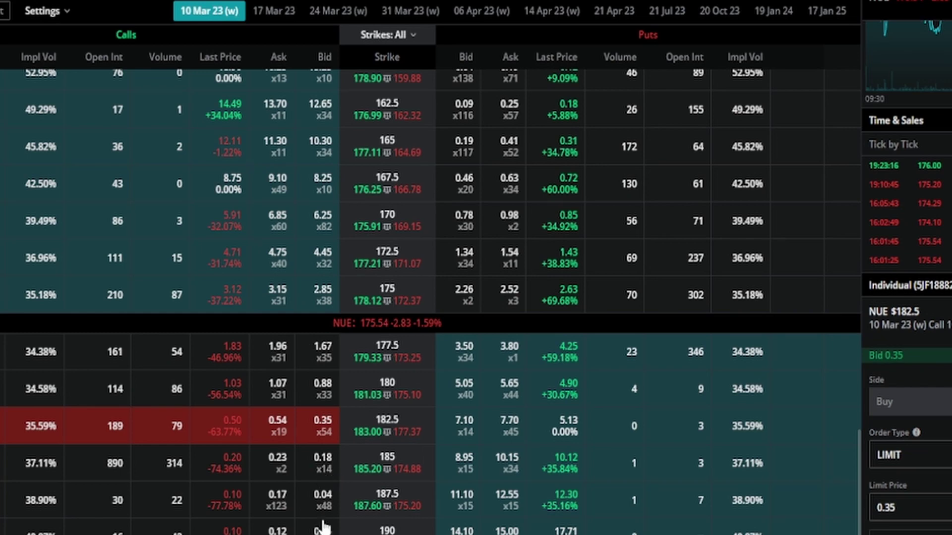
click(320, 477)
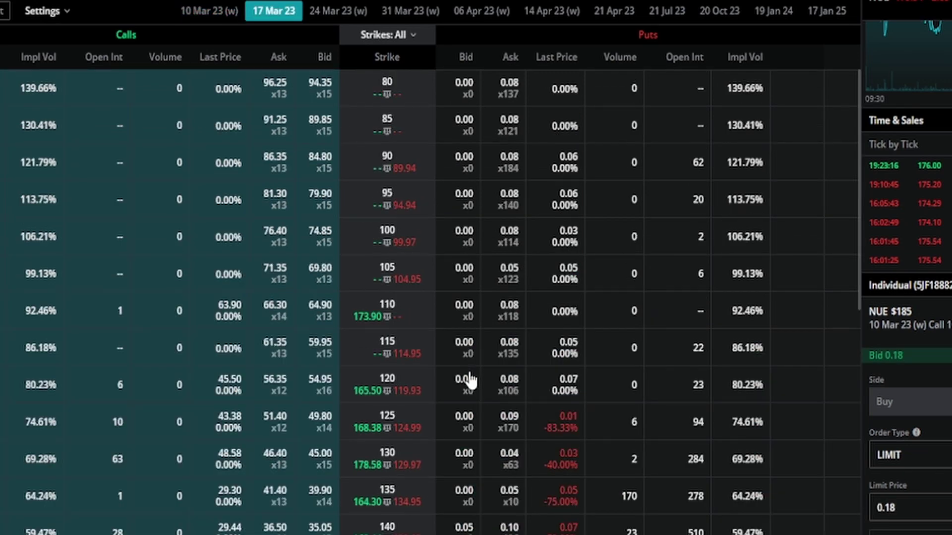
Step: Compare the 17 Mar 23 put bids at the 167.5 and 165 strikes, and load the $165 put's bid into the order ticket
click(484, 424)
scroll(485, 425, down, 10)
scroll(546, 447, up, 3)
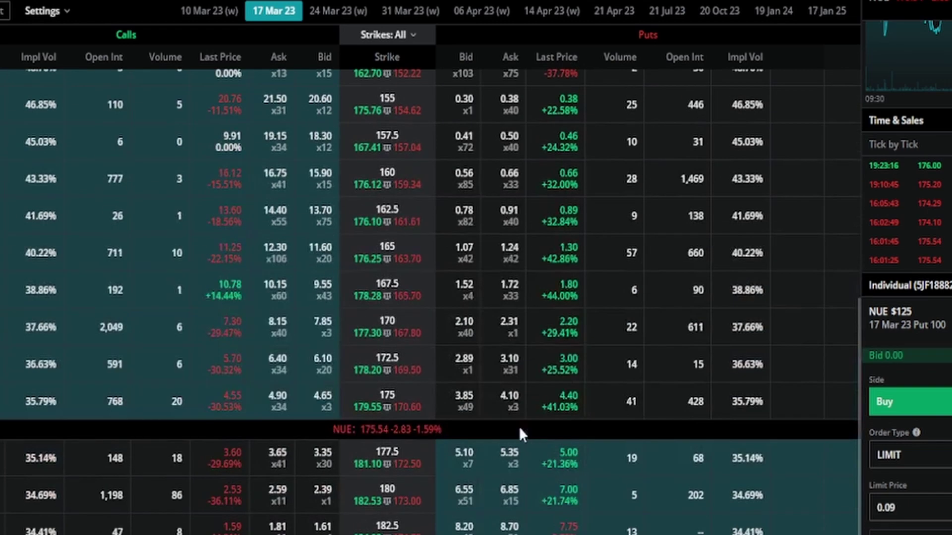
click(471, 300)
click(464, 263)
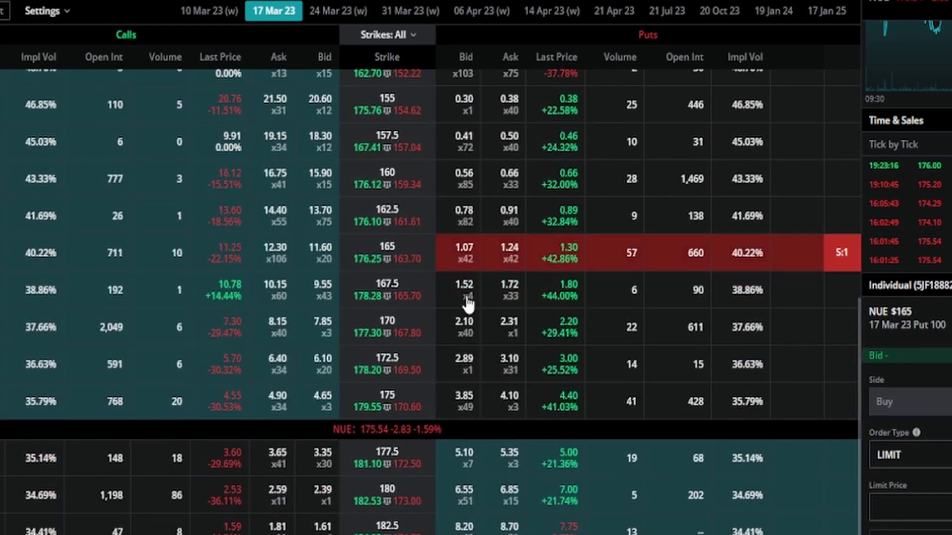
click(467, 300)
click(468, 265)
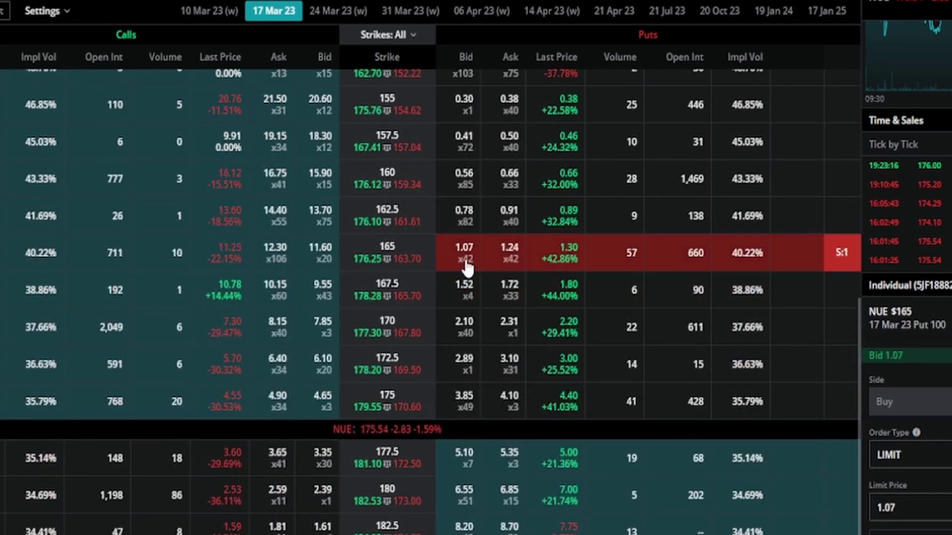